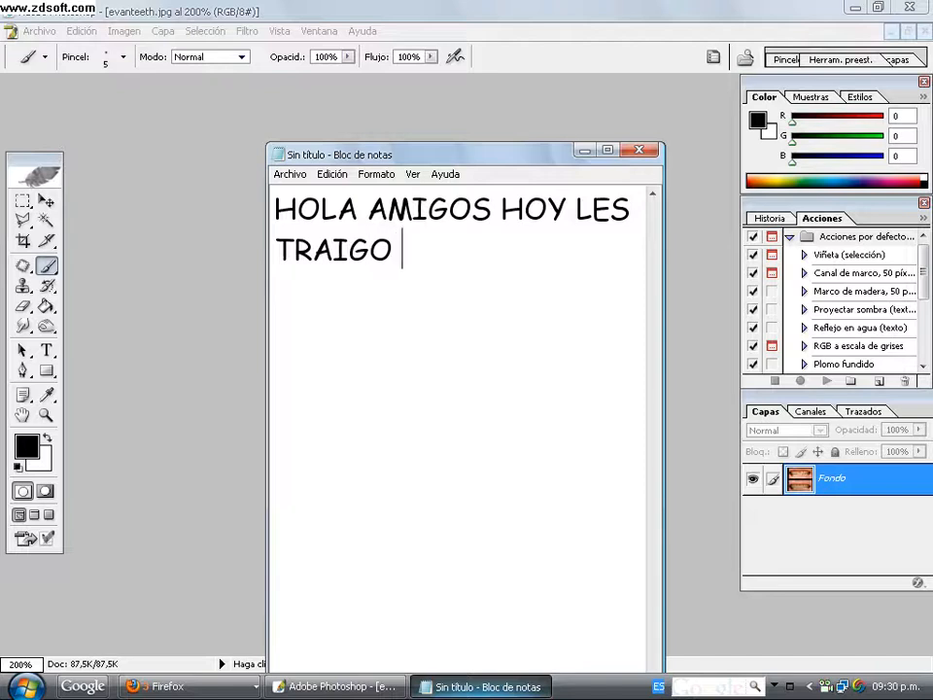
Step: Continue the greeting in the note with "ESTE TUTORIAL EN LAS QUE LES VOY A ENSEÑAR"
{"action": "type", "text": "ORIAL EN LA"}
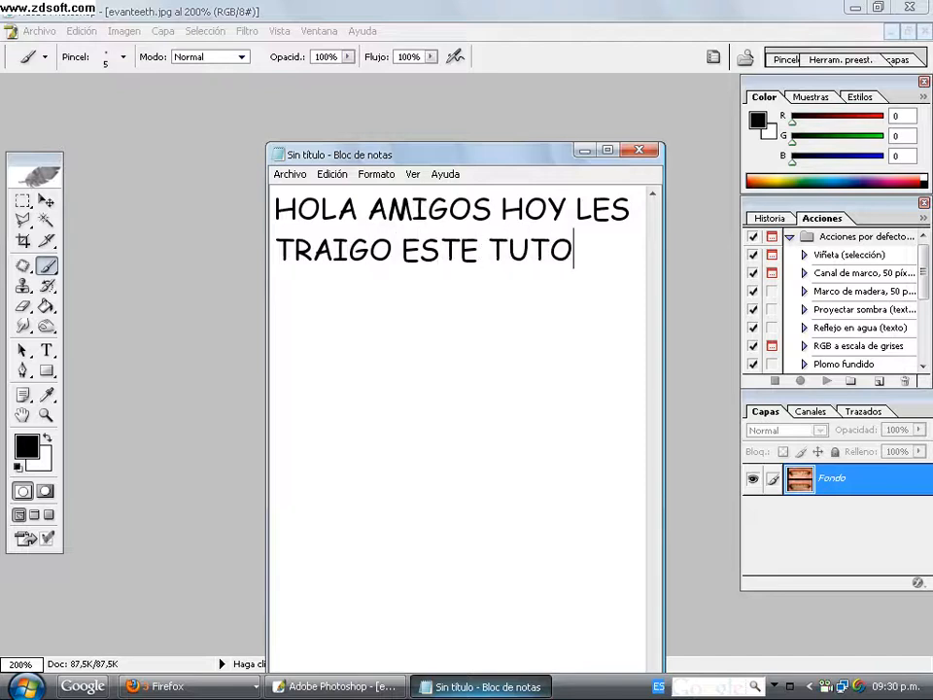
{"action": "type", "text": "S "}
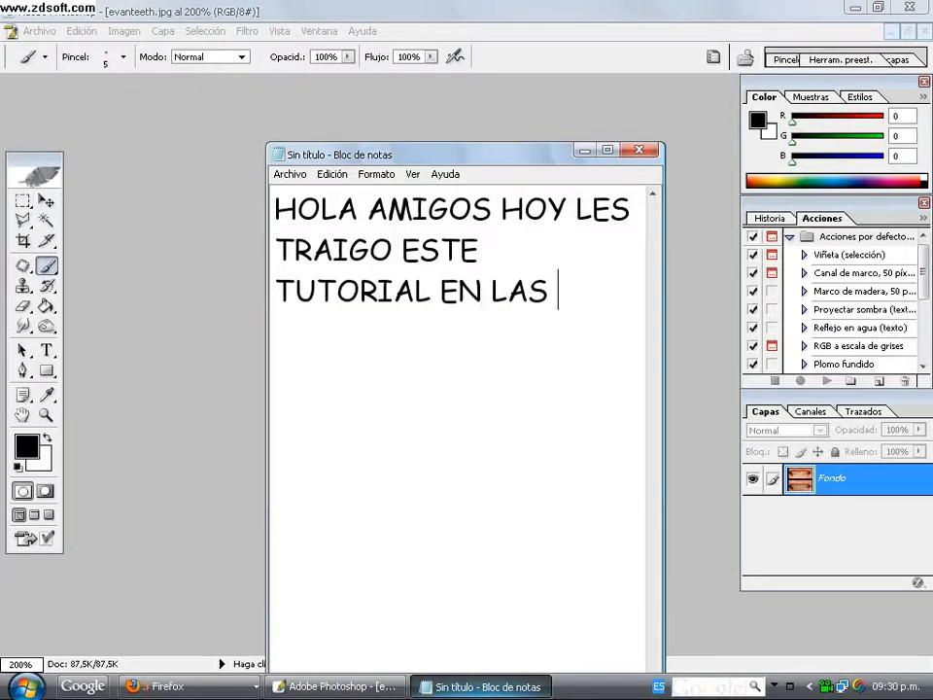
{"action": "type", "text": "QUE LES "}
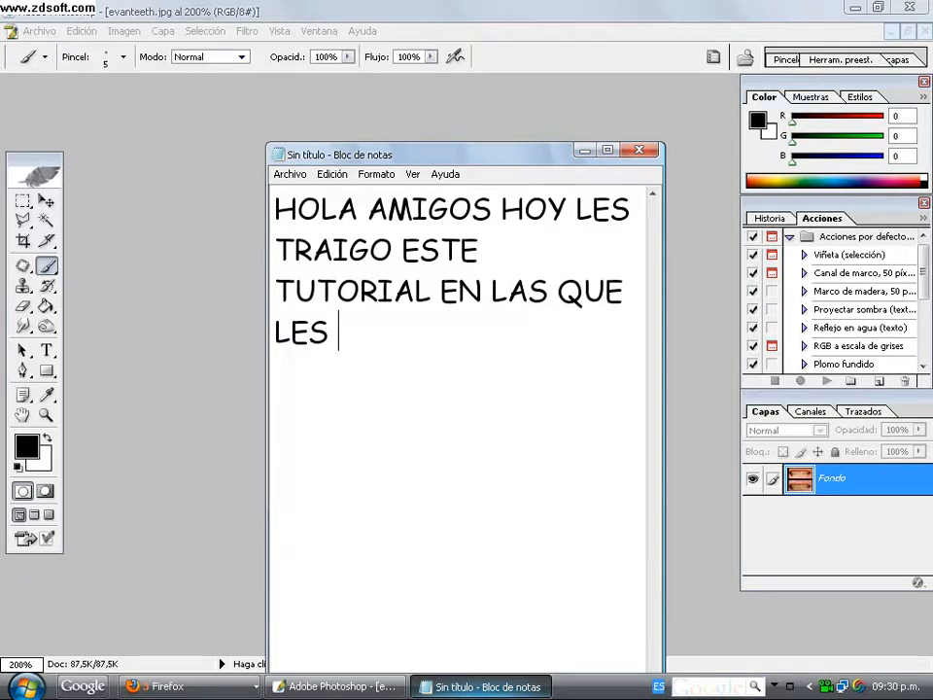
{"action": "type", "text": "VOY A EN "}
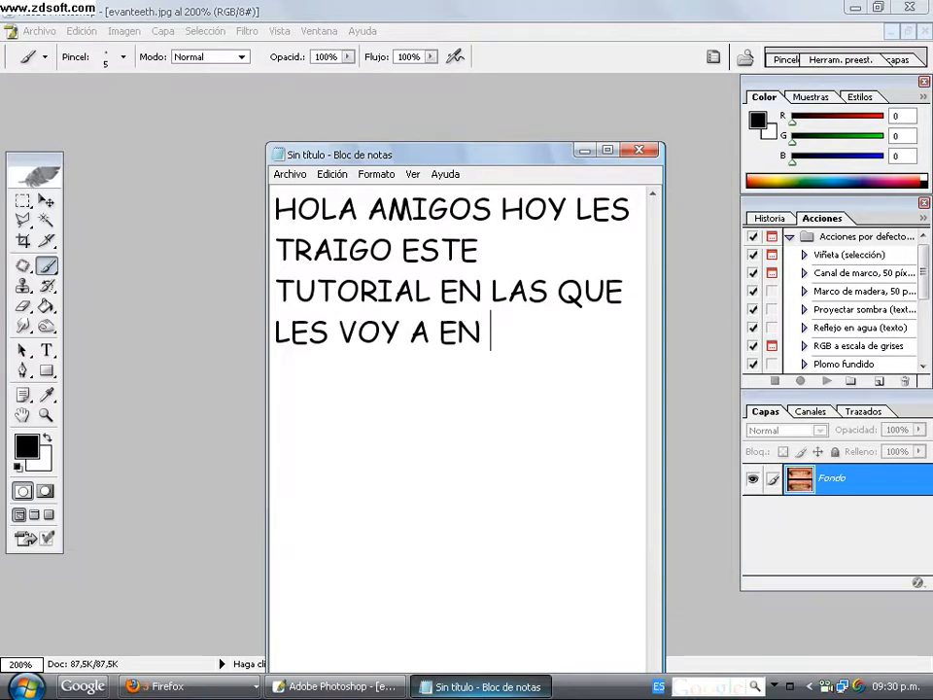
{"action": "type", "text": "SE"}
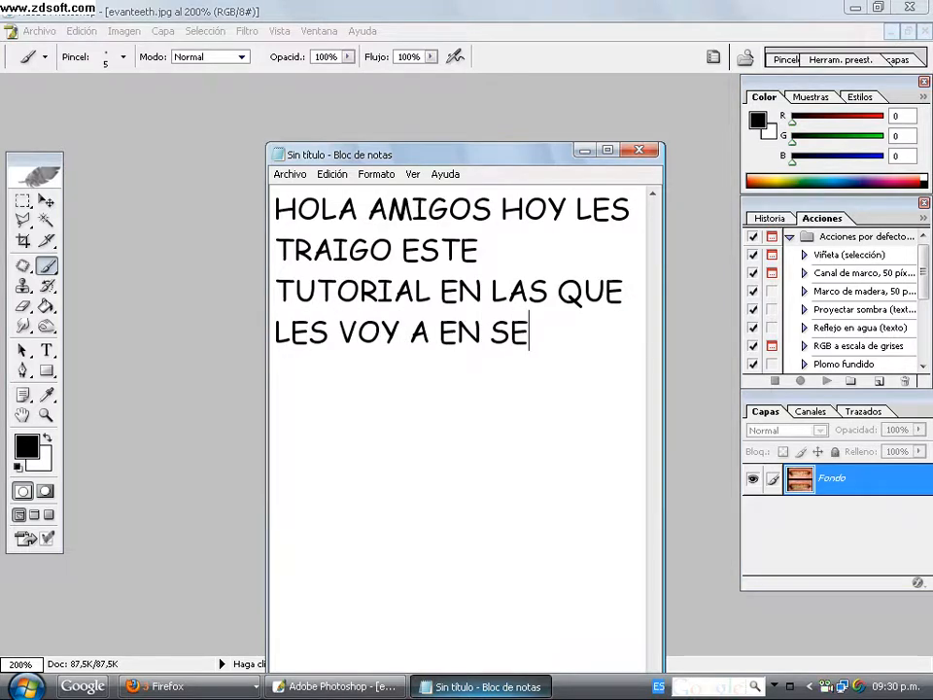
{"action": "key", "text": "BackSpace"}
{"action": "key", "text": "BackSpace"}
{"action": "key", "text": "BackSpace"}
{"action": "type", "text": "S"}
{"action": "type", "text": "EÑAR "}
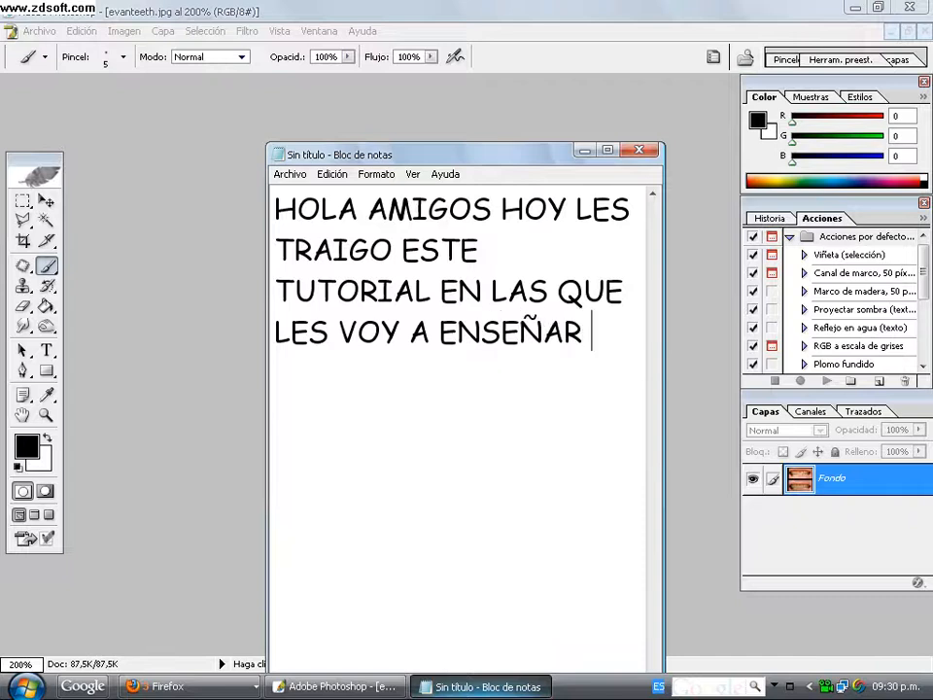
Step: Complete the introductory sentence in the note with "COMO BLANQUEAR LOS DIENTES CON PHOTOSHOP!!!"
{"action": "type", "text": "COMO BLAN"}
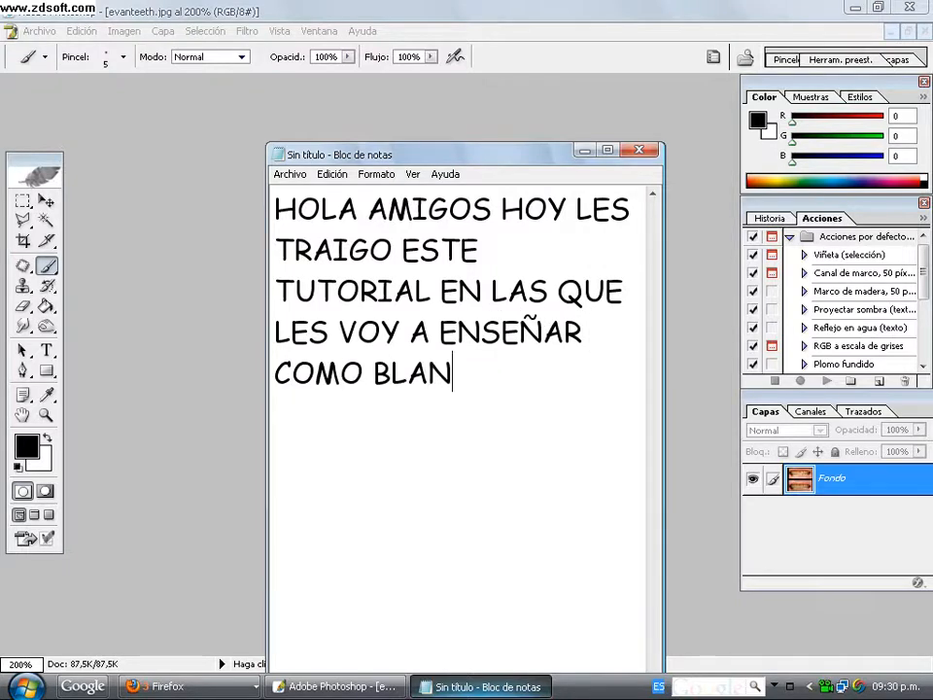
{"action": "type", "text": "QUEAR LOS"}
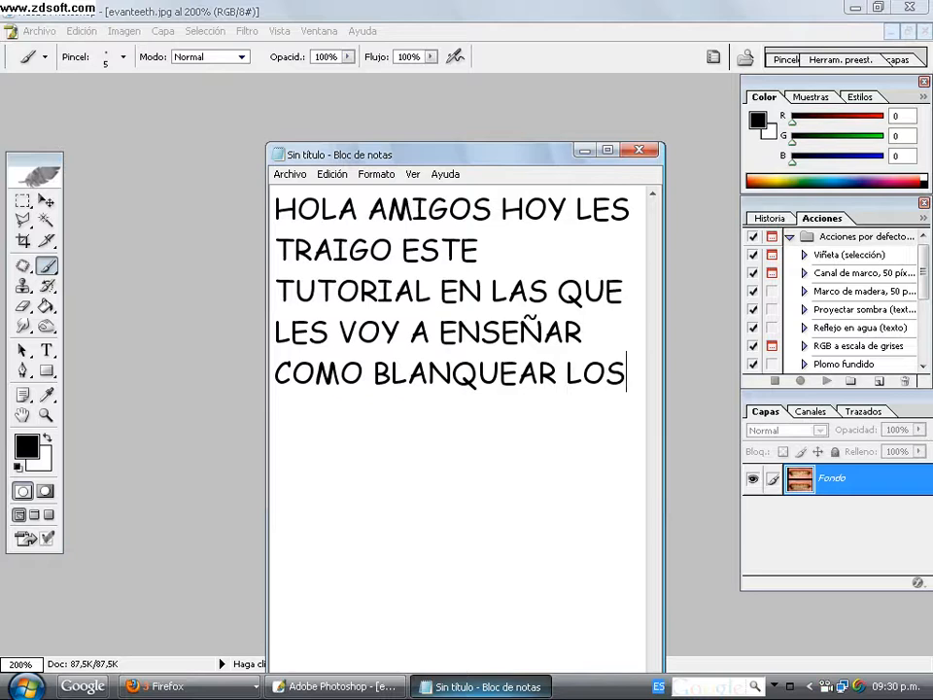
{"action": "type", "text": " DIENTE"}
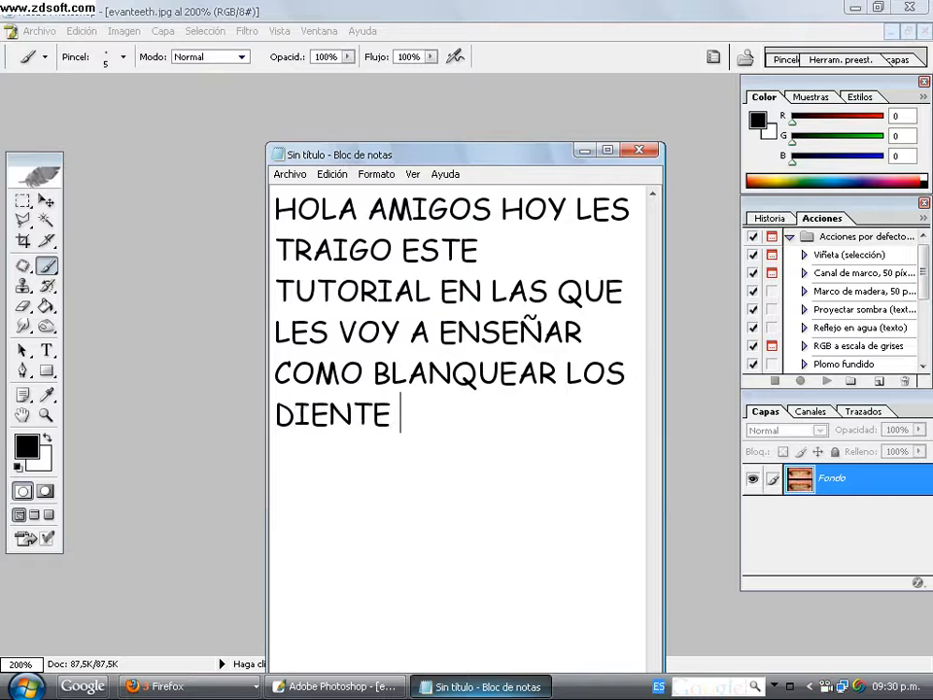
{"action": "type", "text": "S CON P"}
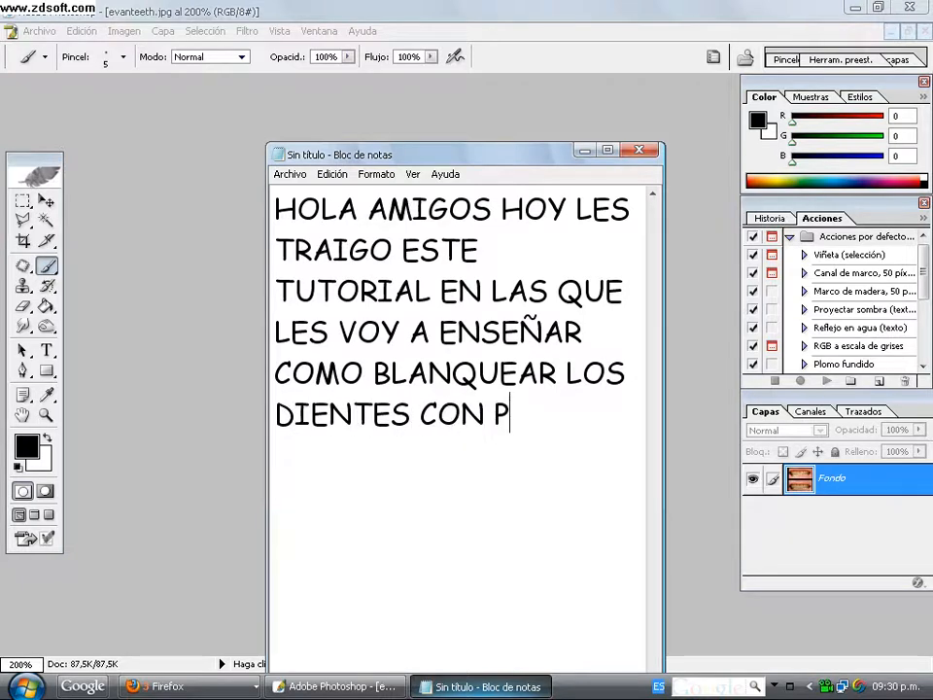
{"action": "type", "text": "HOTOSHOP!!!"}
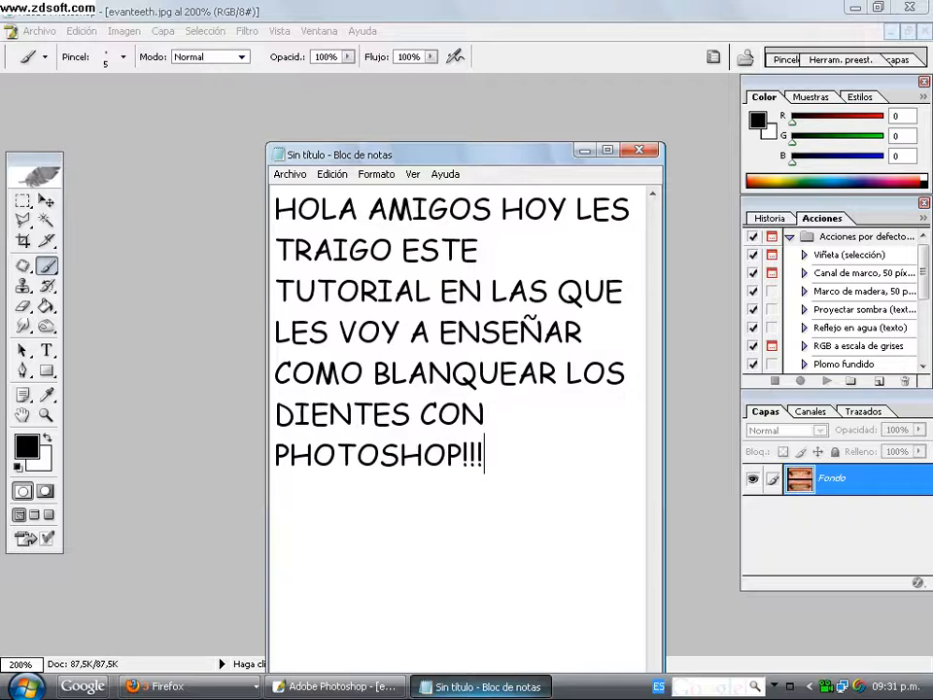
Step: Replace the entire note with "COMO VERAN AQUI TENGO DUPLICADA LA IMAGEN DE LOS DIENTES"
{"action": "left_click_drag", "start_coordinate": [590, 600], "coordinate": [277, 177]}
{"action": "key", "text": "ctrl+x"}
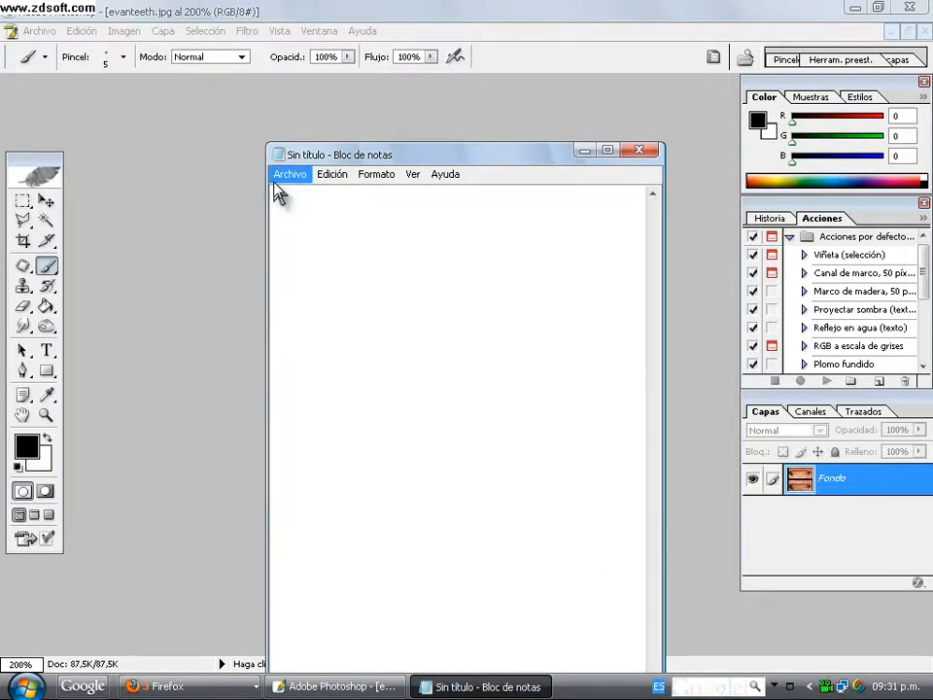
{"action": "type", "text": "COMO VERAN"}
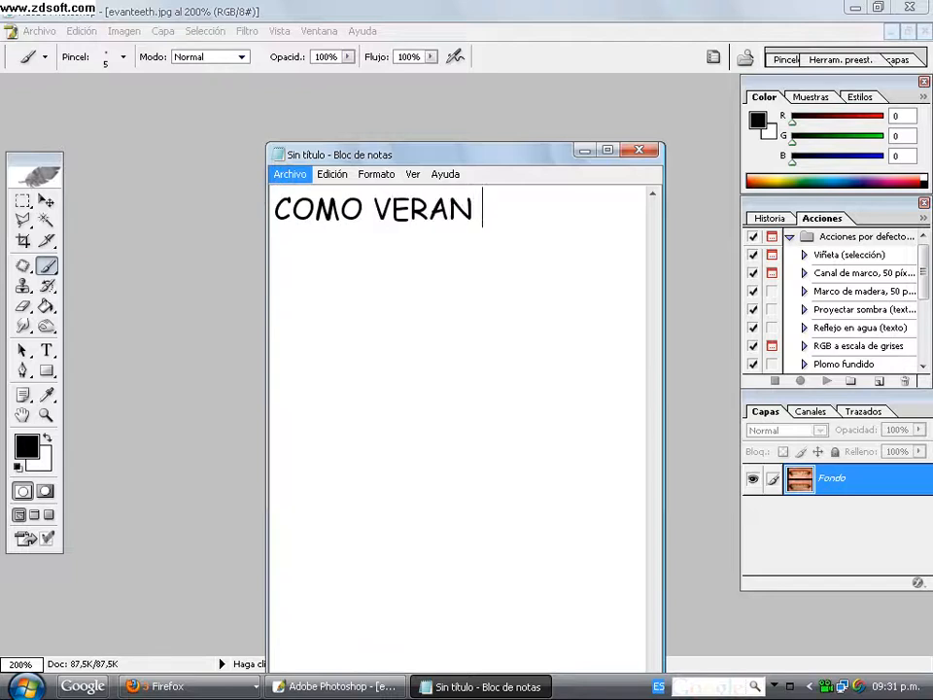
{"action": "type", "text": " AQUI T"}
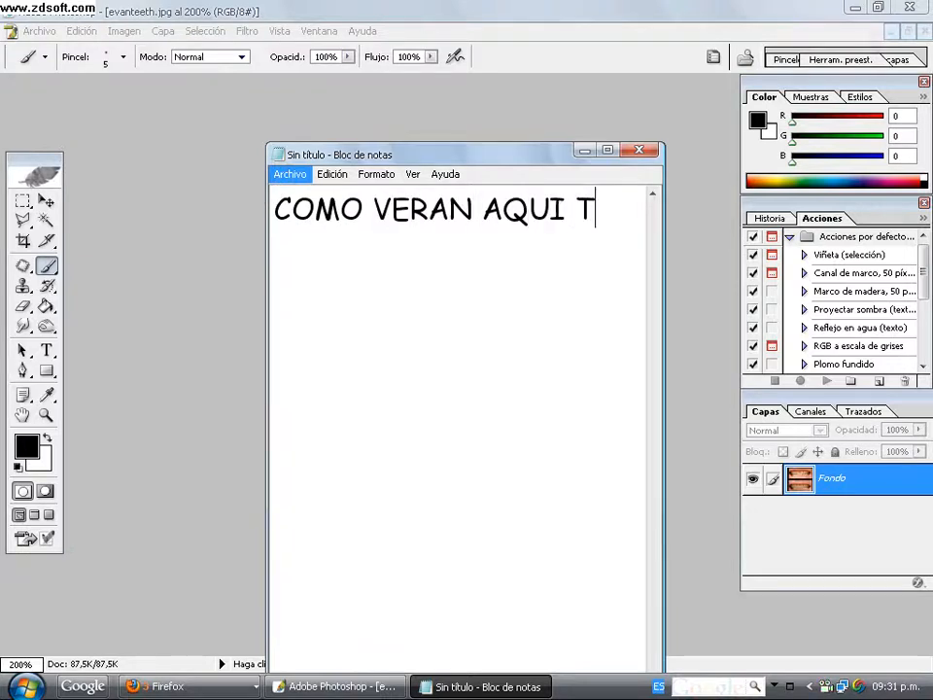
{"action": "type", "text": "ENGO "}
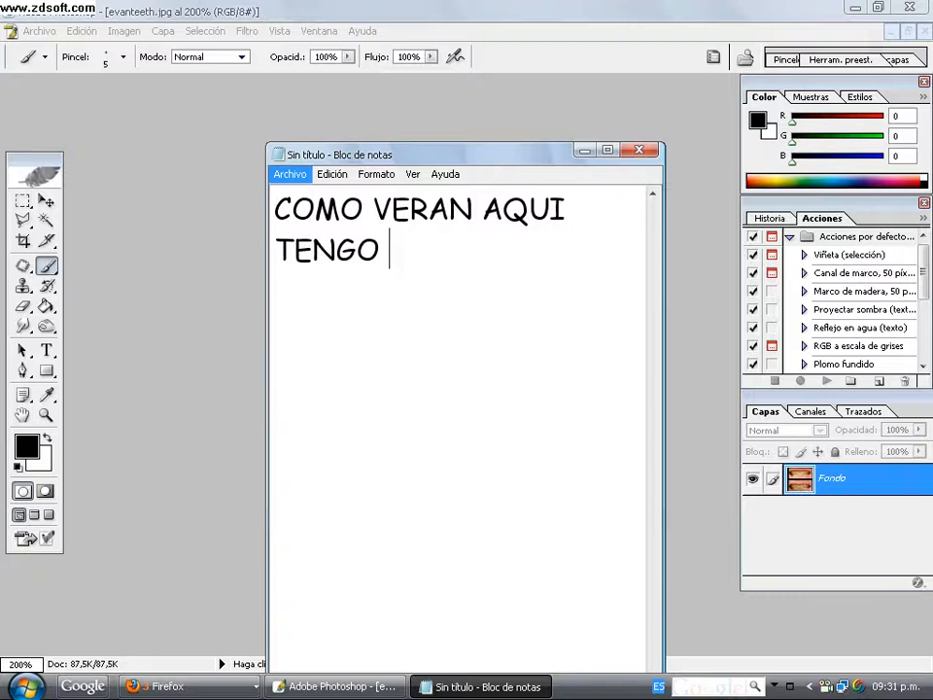
{"action": "type", "text": "DUPLICADA "}
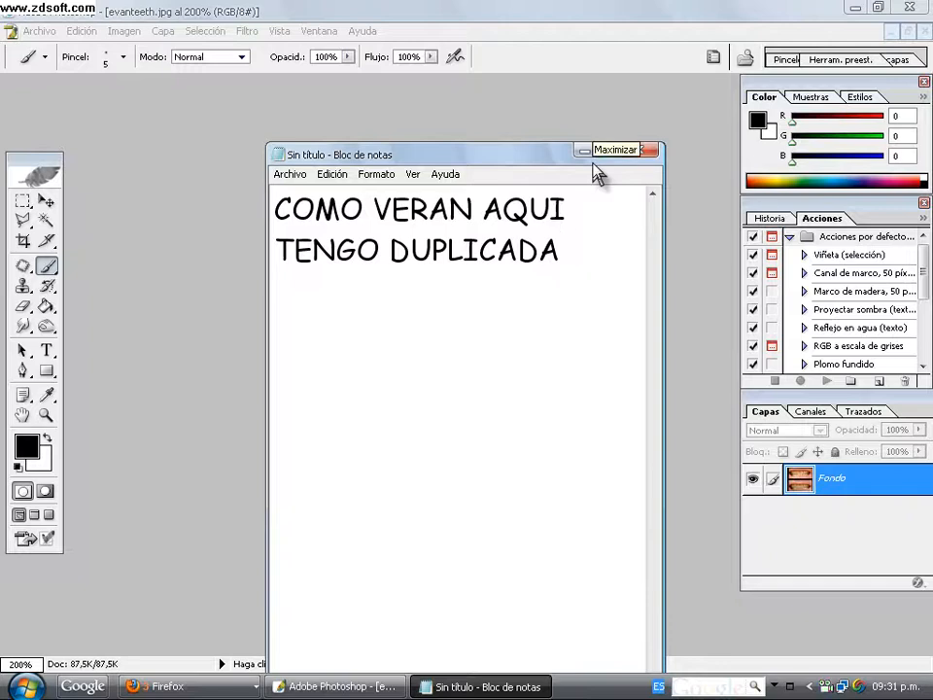
{"action": "type", "text": "LA IMAGEN D"}
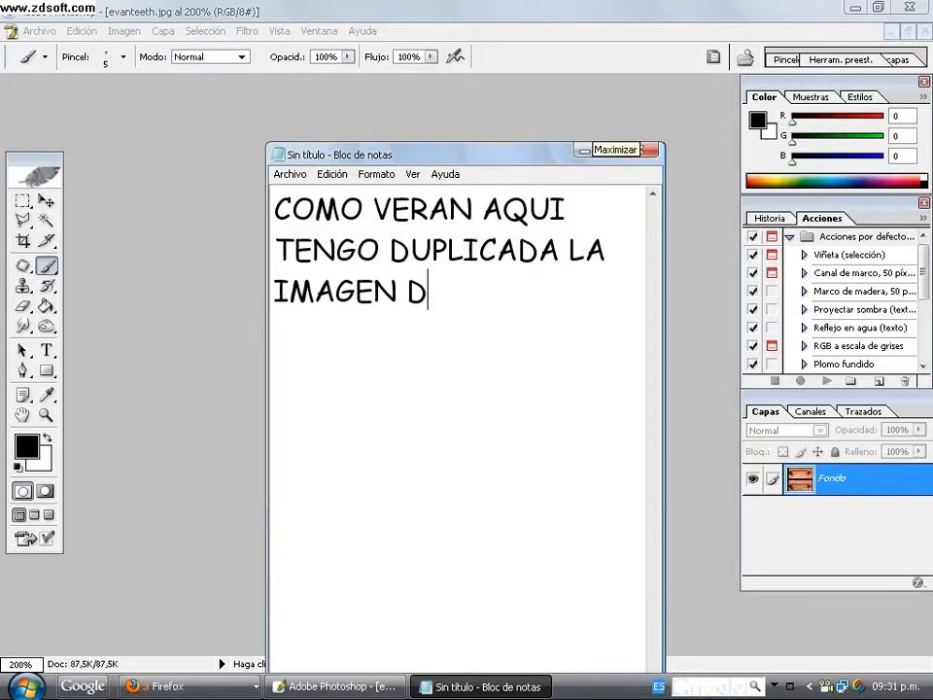
{"action": "type", "text": "E LOS DIENTES"}
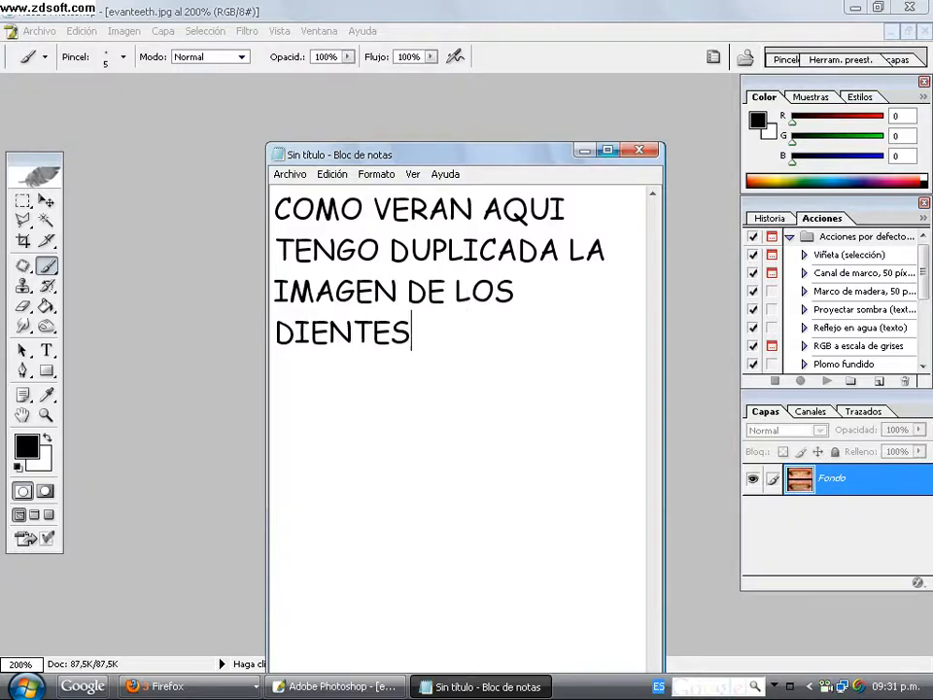
Step: Finish the sentence about the duplicated image with "PARA QUE VEAN LA DIFERENCIA."
{"action": "type", "text": " PO"}
{"action": "key", "text": "BackSpace"}
{"action": "type", "text": "ARA QUE VEAN"}
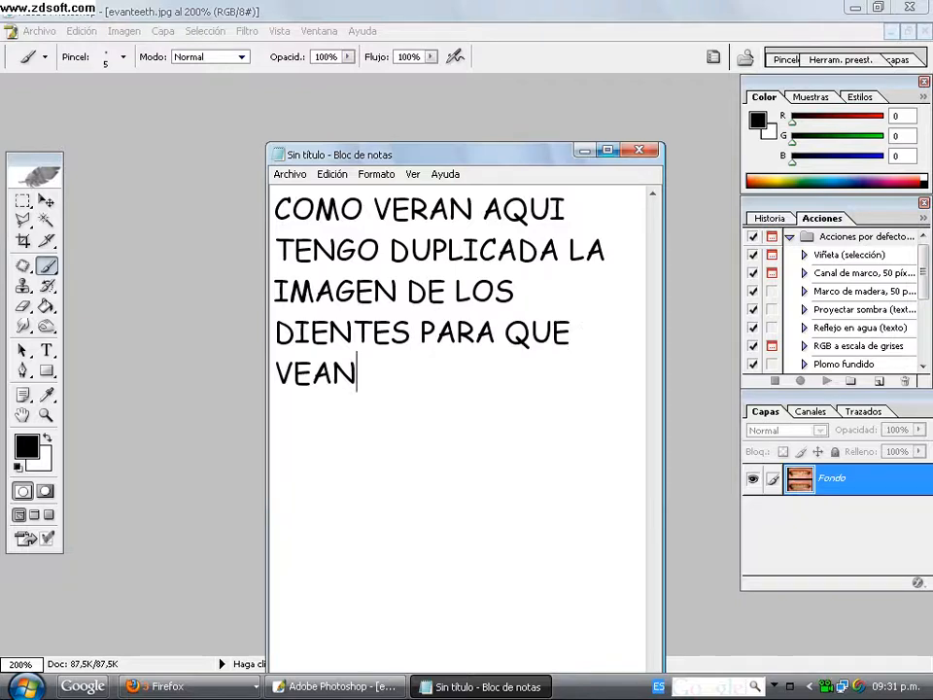
{"action": "type", "text": " QUE"}
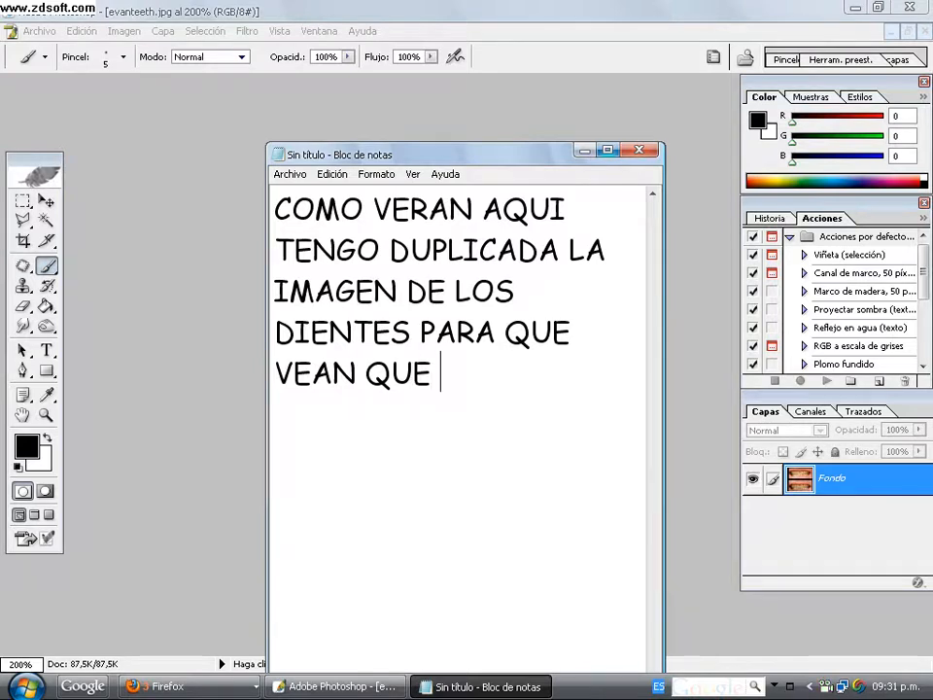
{"action": "key", "text": "BackSpace"}
{"action": "key", "text": "BackSpace"}
{"action": "key", "text": "BackSpace"}
{"action": "type", "text": "LA D"}
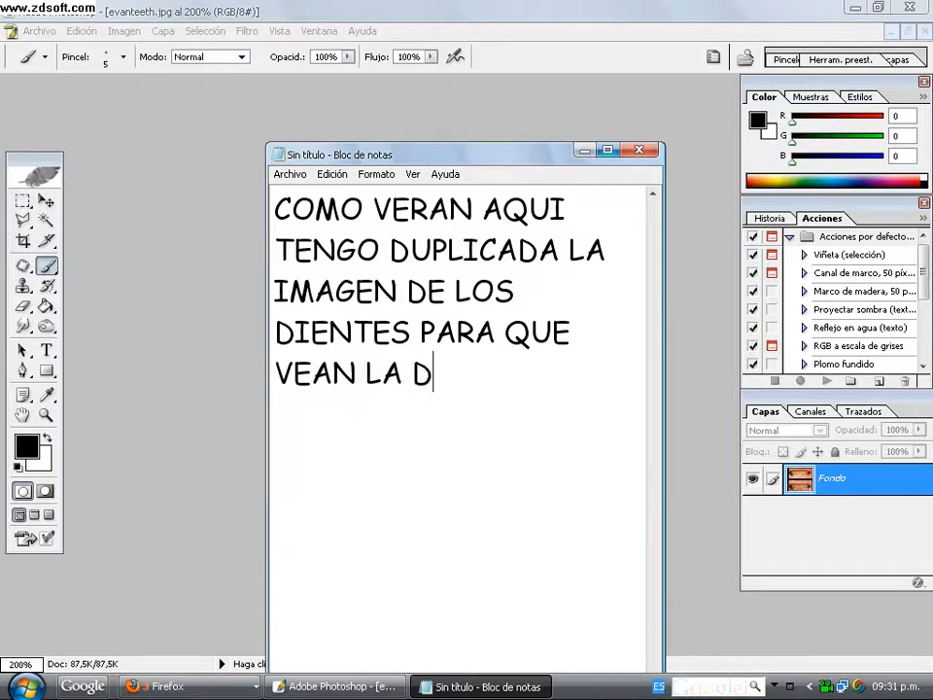
{"action": "type", "text": "IFERENCIA."}
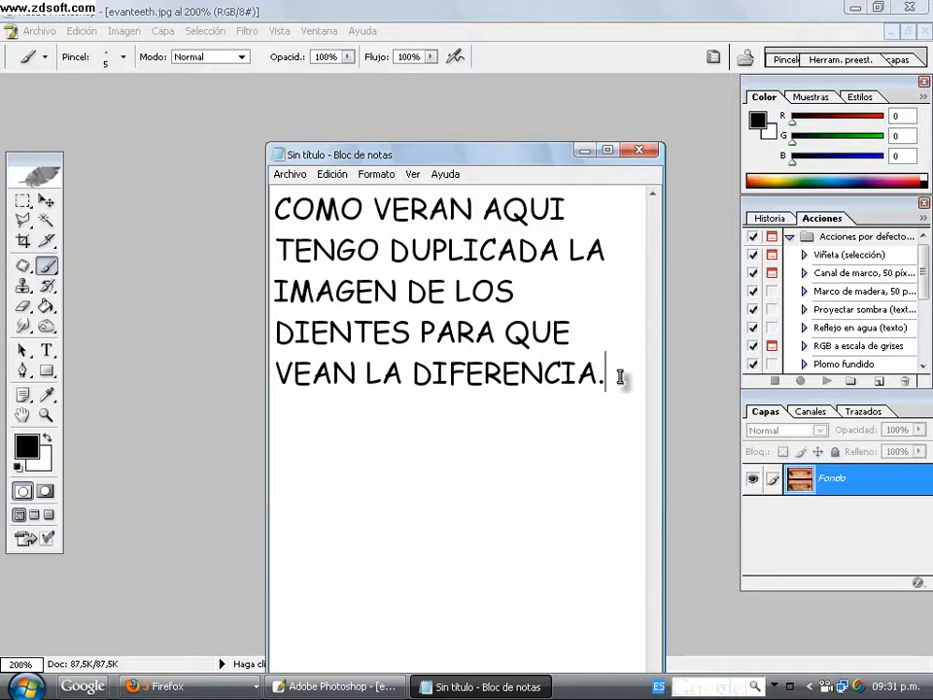
Step: Replace the entire note with "SON EXACTAMENTE LAS MISMAS IMAGENES."
{"action": "left_click_drag", "start_coordinate": [618, 375], "coordinate": [234, 199]}
{"action": "key", "text": "BackSpace"}
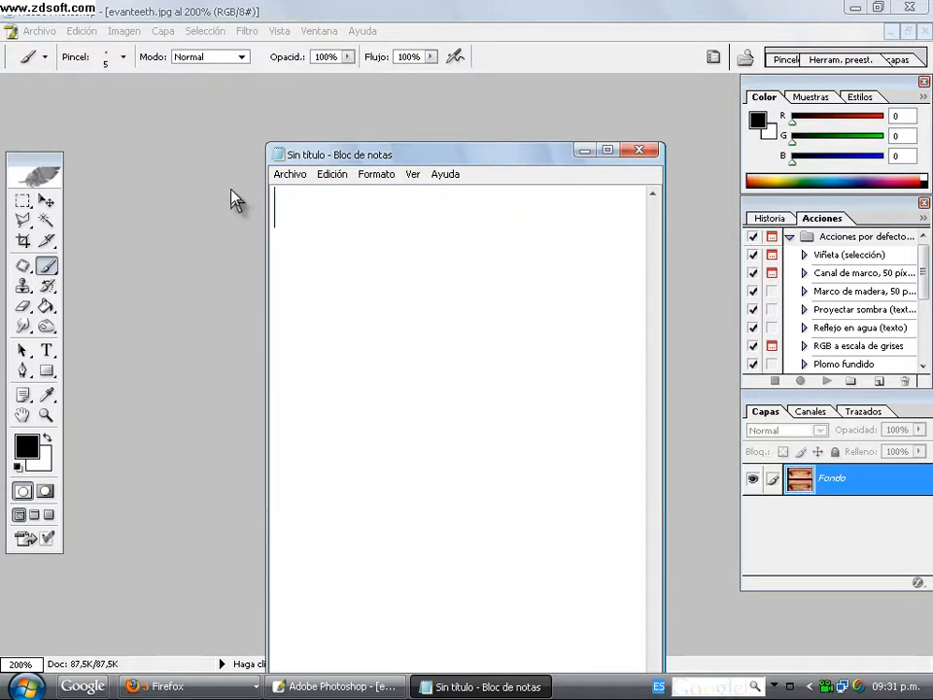
{"action": "type", "text": "SON EXACTA"}
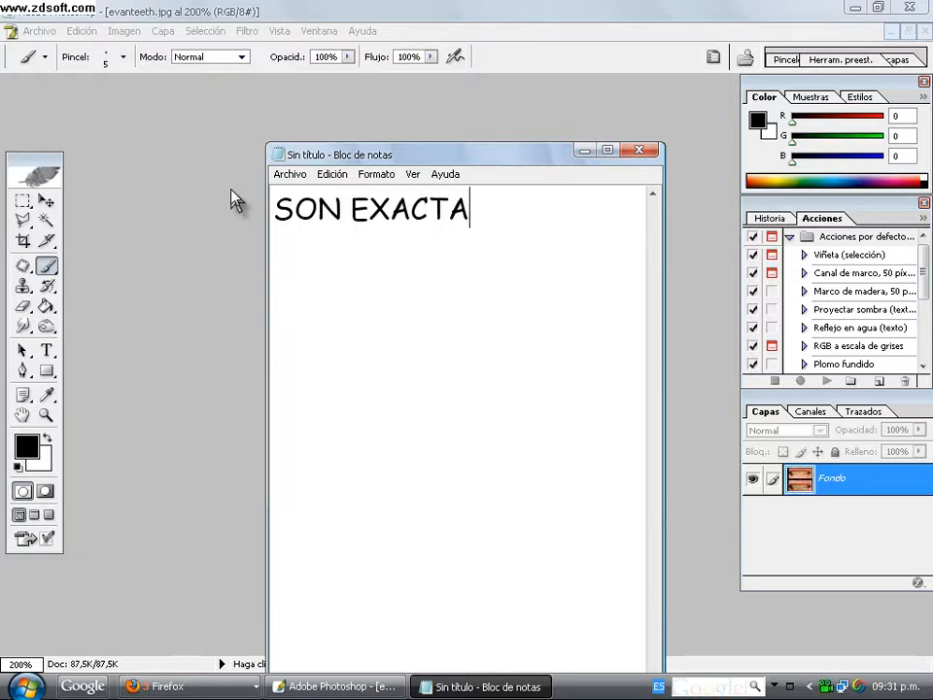
{"action": "type", "text": "MENTE LAS MI"}
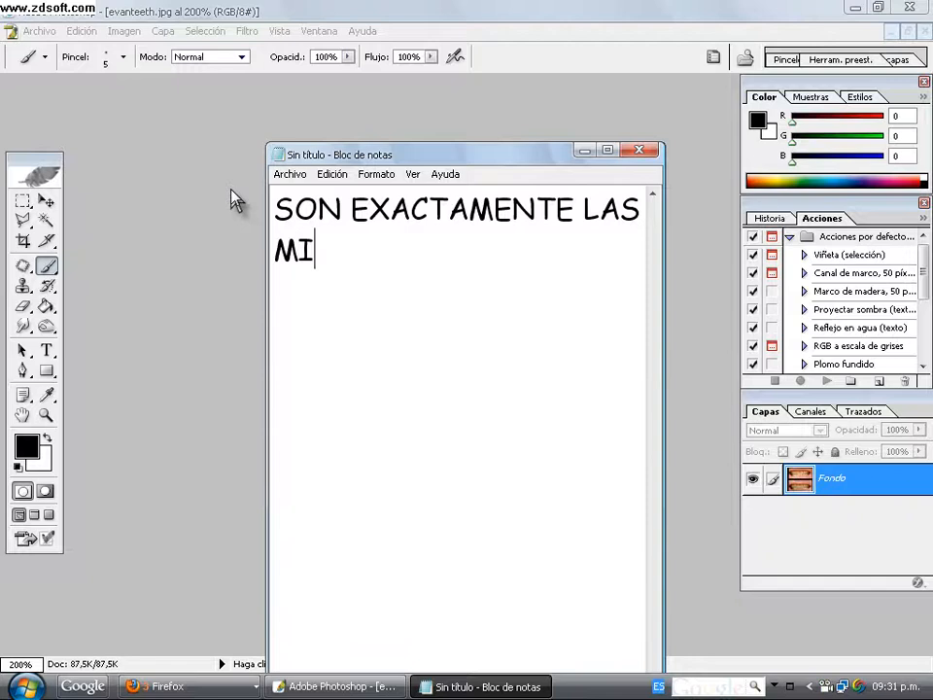
{"action": "type", "text": "SMAS IMAGENE"}
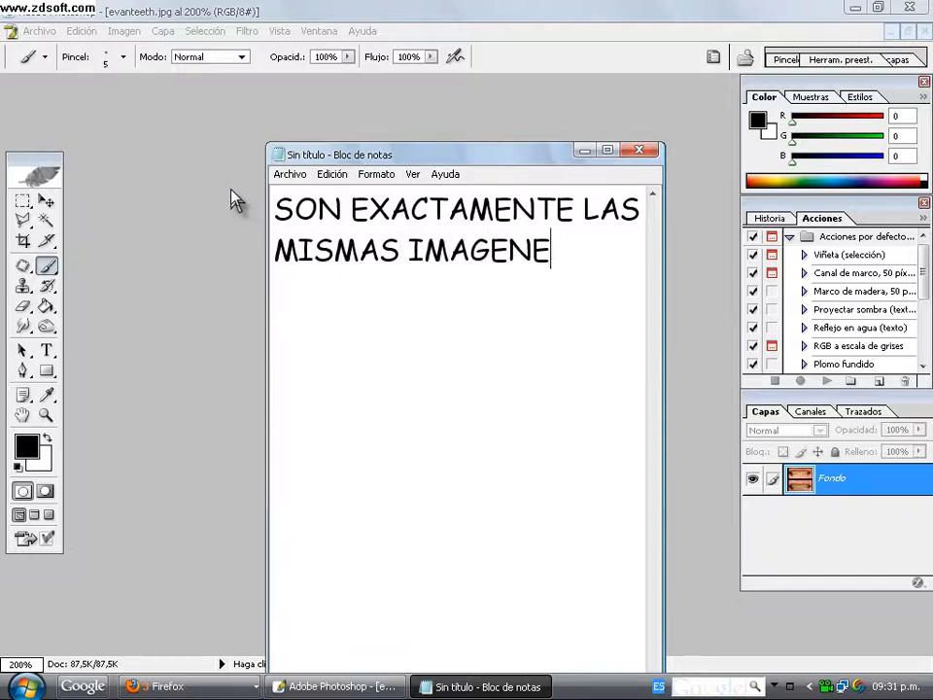
{"action": "type", "text": "S."}
Step: Clear the note and switch to Photoshop to view the duplicated teeth image in evanteeth.jpg
{"action": "left_click_drag", "start_coordinate": [583, 251], "coordinate": [248, 158]}
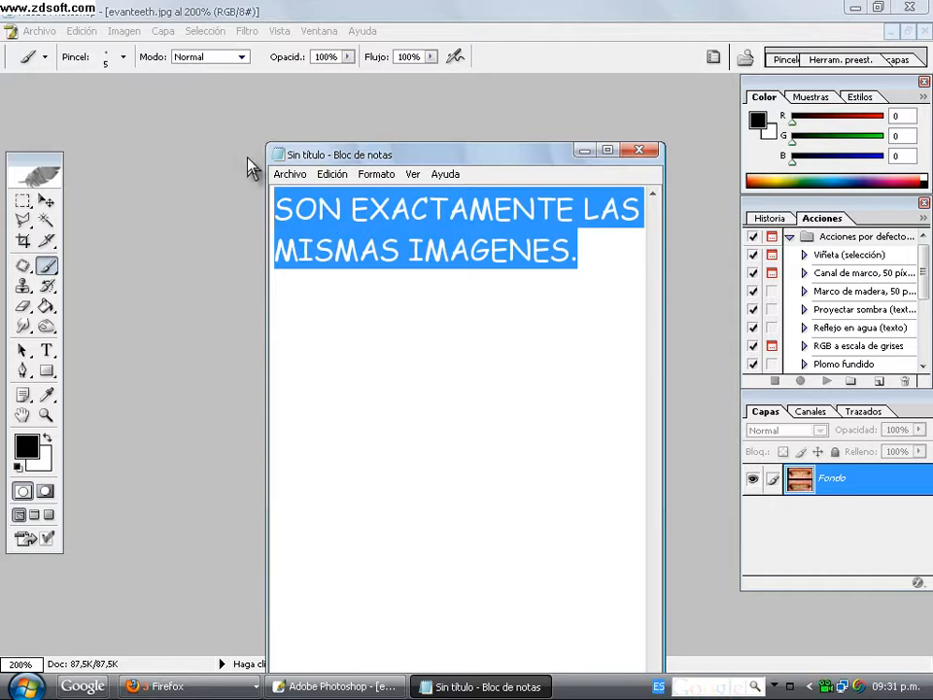
{"action": "key", "text": "BackSpace"}
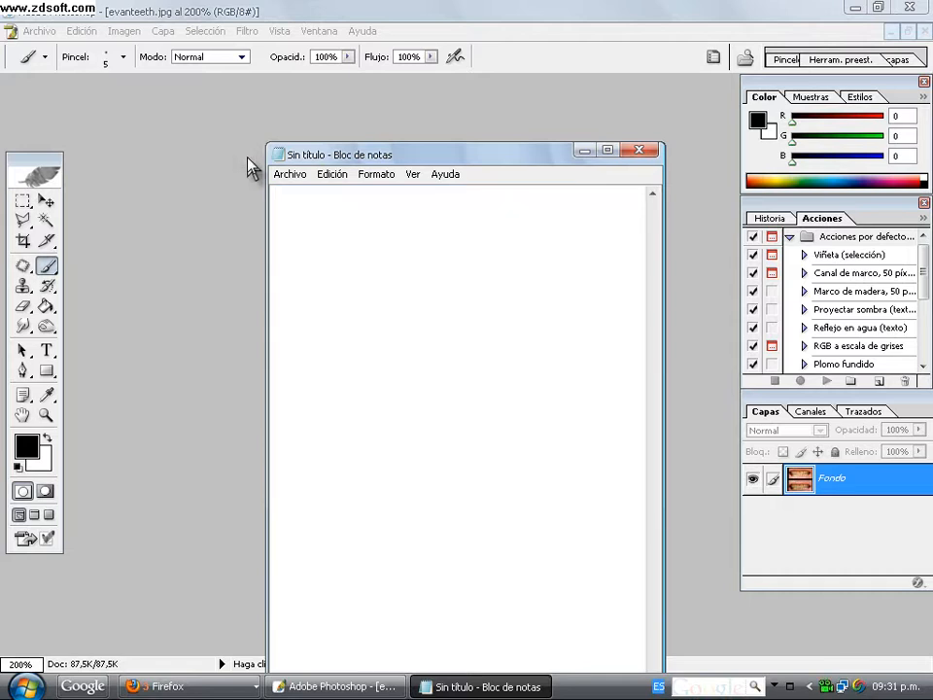
{"action": "left_click", "coordinate": [584, 151]}
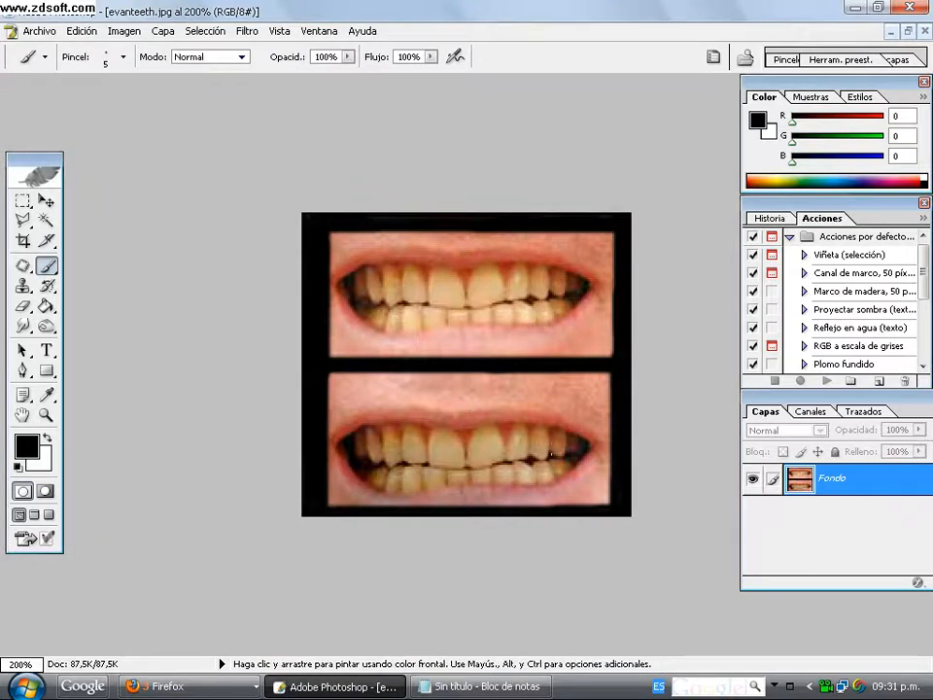
Step: Return to the empty note in Notepad and write "EMPEZEMOS,"
{"action": "key", "text": "alt+Tab"}
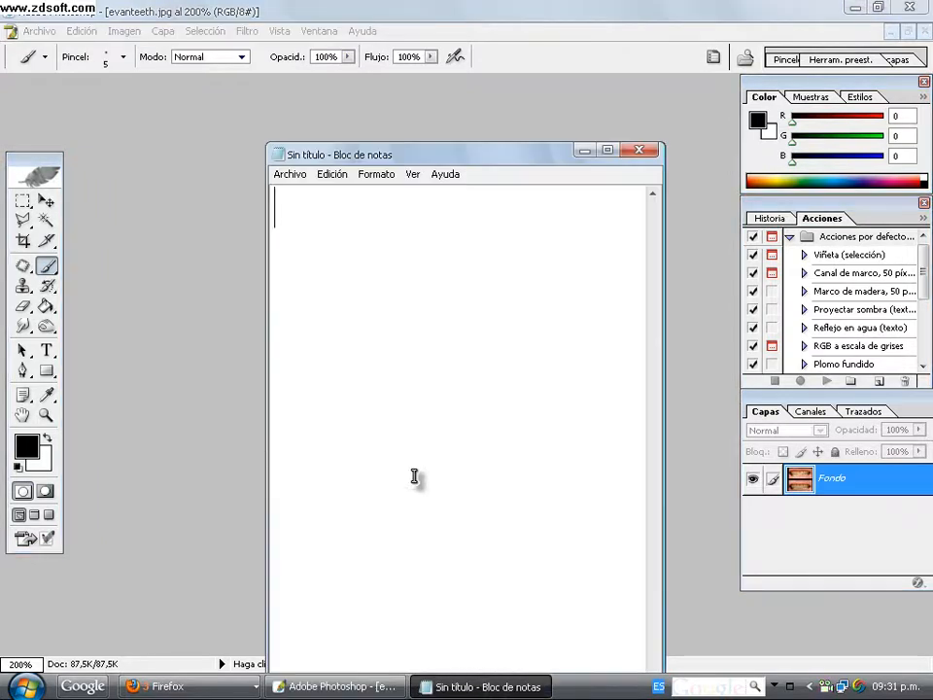
{"action": "type", "text": "EMPEZEMOS,"}
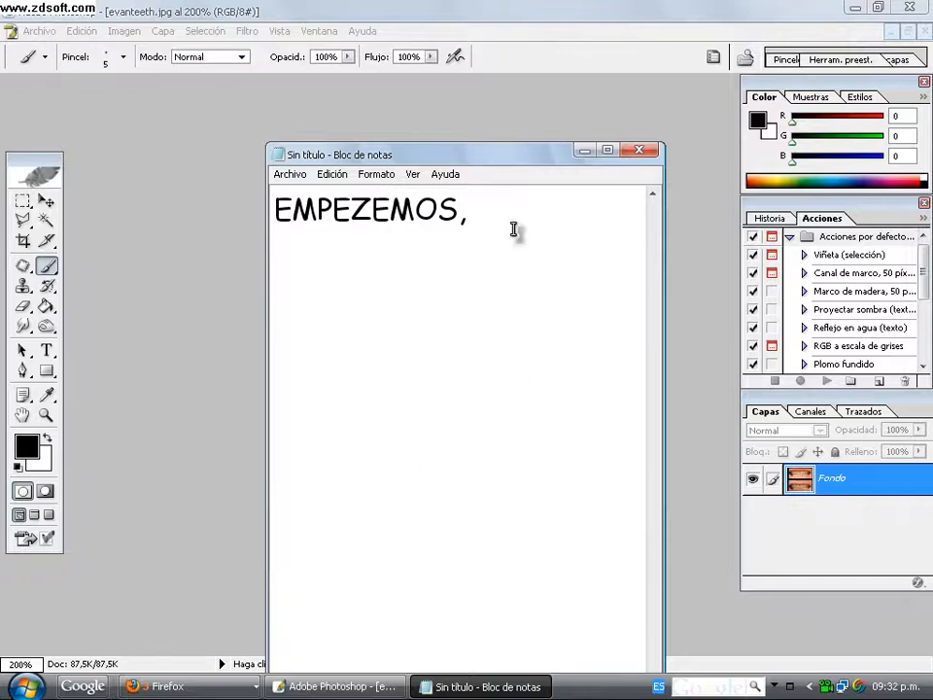
Step: Replace the whole note with "SELECCIONAMOS LA HERRAMIENTA PINCEL,Y"
{"action": "left_click_drag", "start_coordinate": [514, 230], "coordinate": [214, 239]}
{"action": "key", "text": "Delete"}
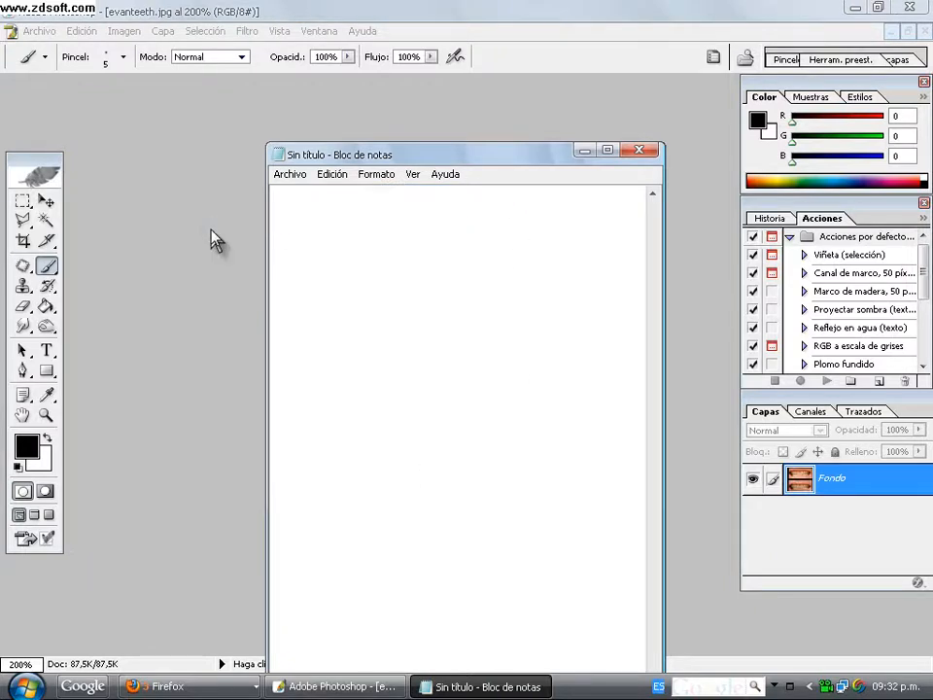
{"action": "type", "text": "SELE"}
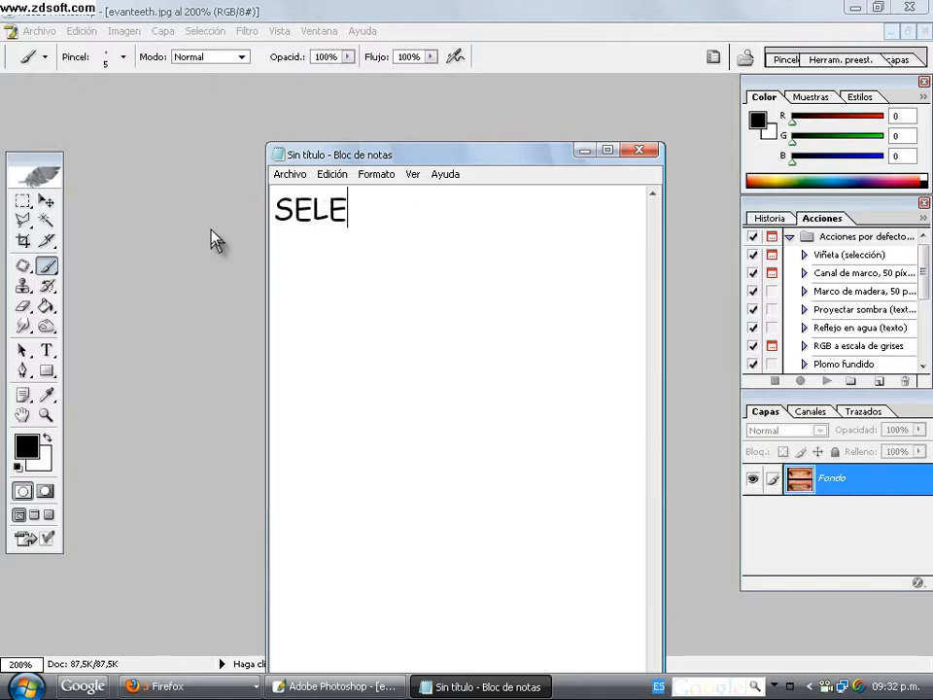
{"action": "type", "text": "CCIONAMOS L"}
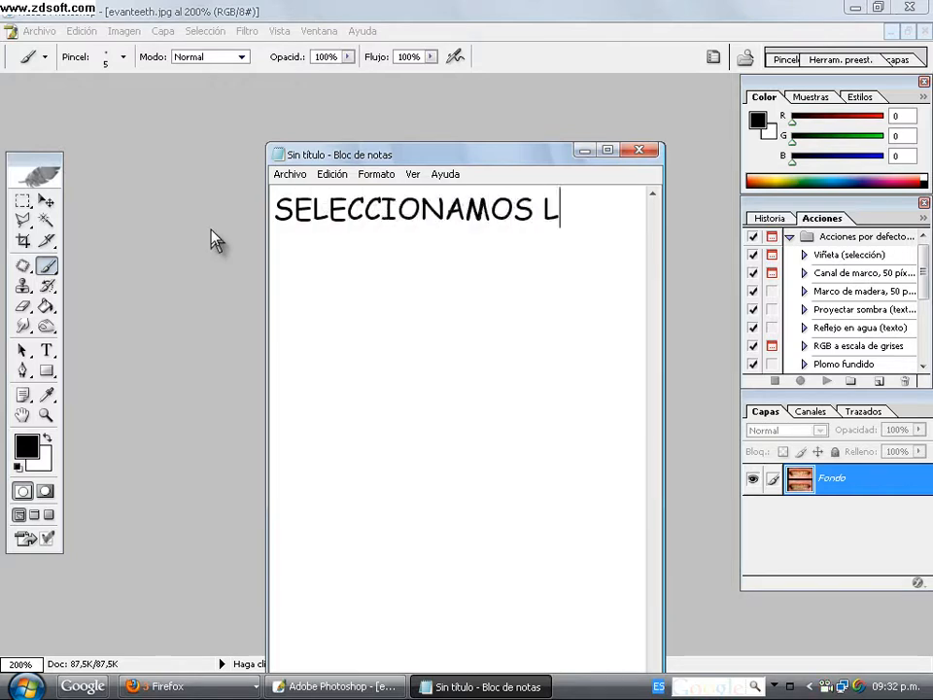
{"action": "type", "text": "A HERRA"}
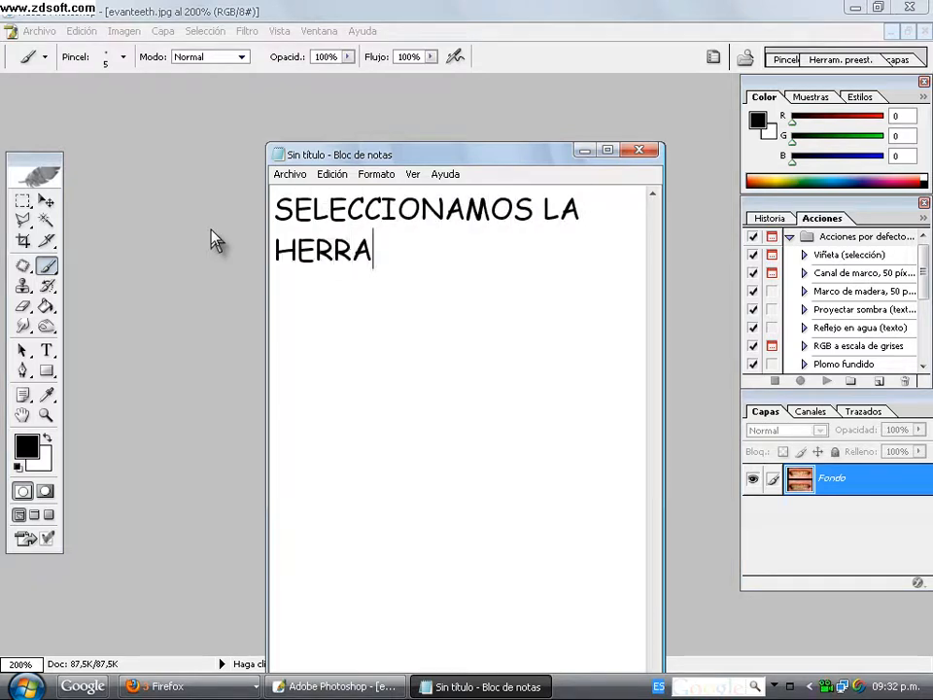
{"action": "type", "text": "MIEN"}
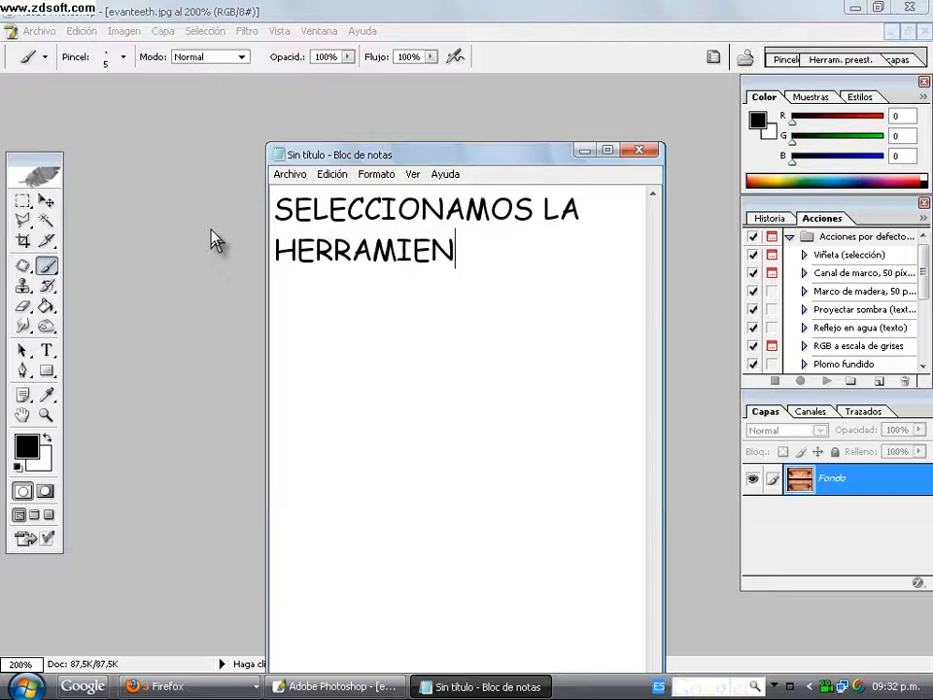
{"action": "type", "text": "TA"}
{"action": "key", "text": "BackSpace"}
{"action": "type", "text": "R"}
{"action": "key", "text": "BackSpace"}
{"action": "type", "text": "A PIC"}
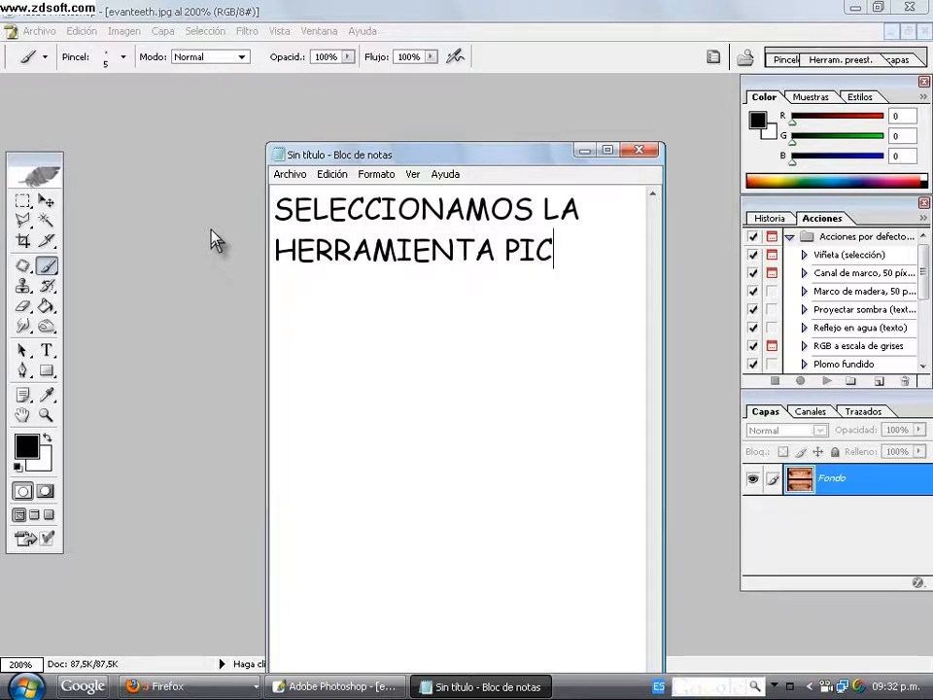
{"action": "key", "text": "BackSpace"}
{"action": "type", "text": "NCE"}
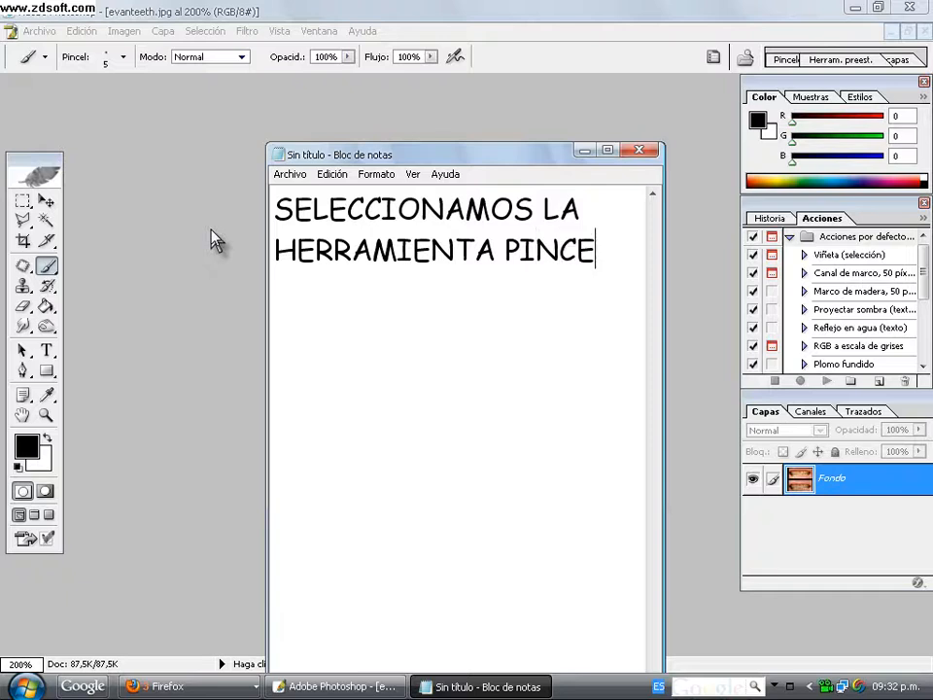
{"action": "type", "text": "L,Y"}
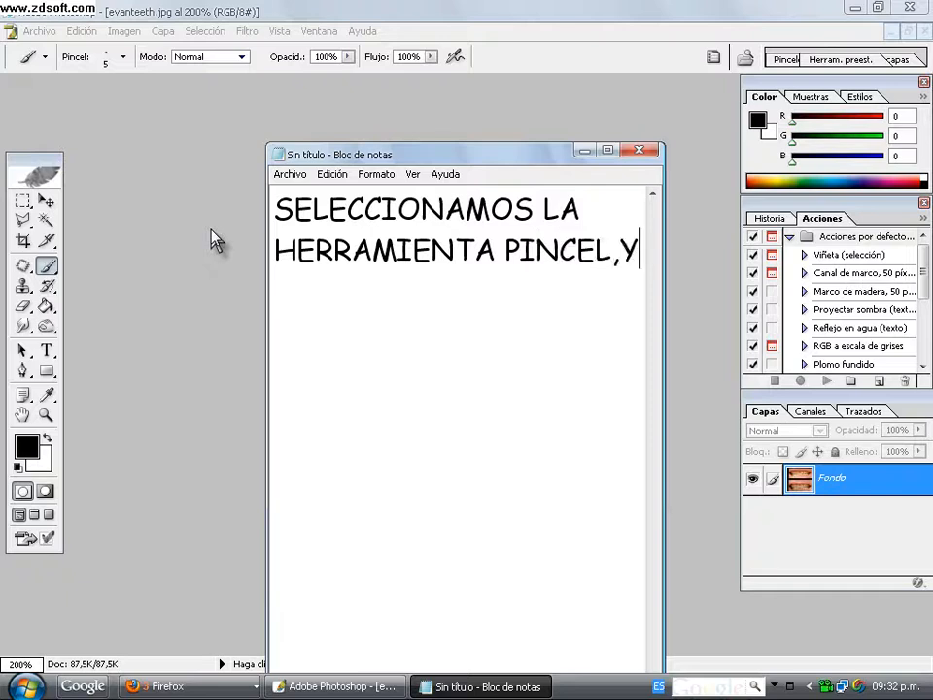
Step: Continue the note on a new line with "LUEGO AL MODO MASCARA RAPIDA."
{"action": "key", "text": "Return"}
{"action": "type", "text": "LUEF"}
{"action": "key", "text": "BackSpace"}
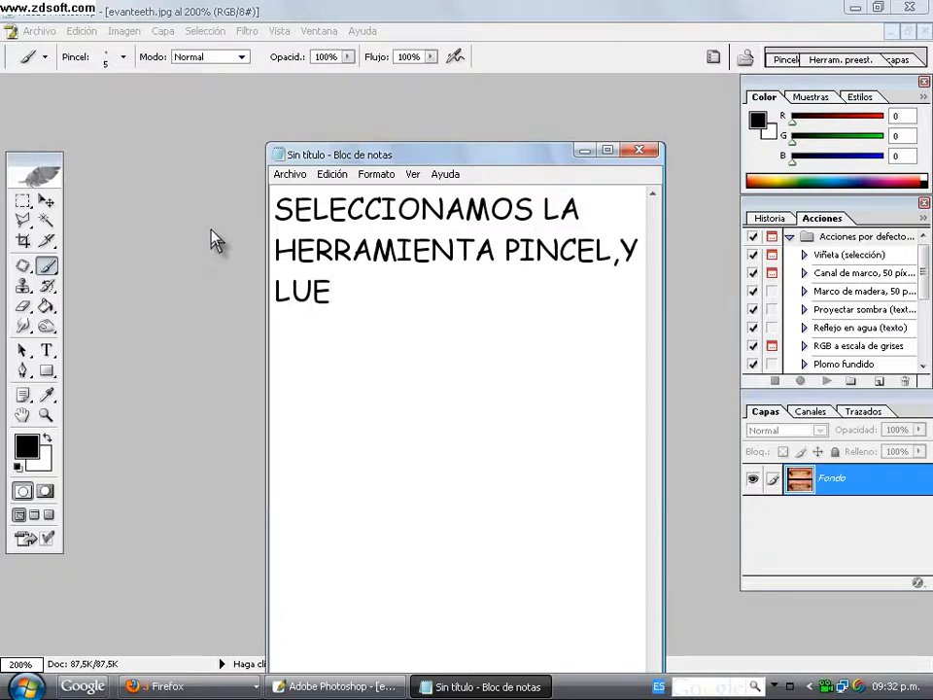
{"action": "type", "text": "GO AL MO"}
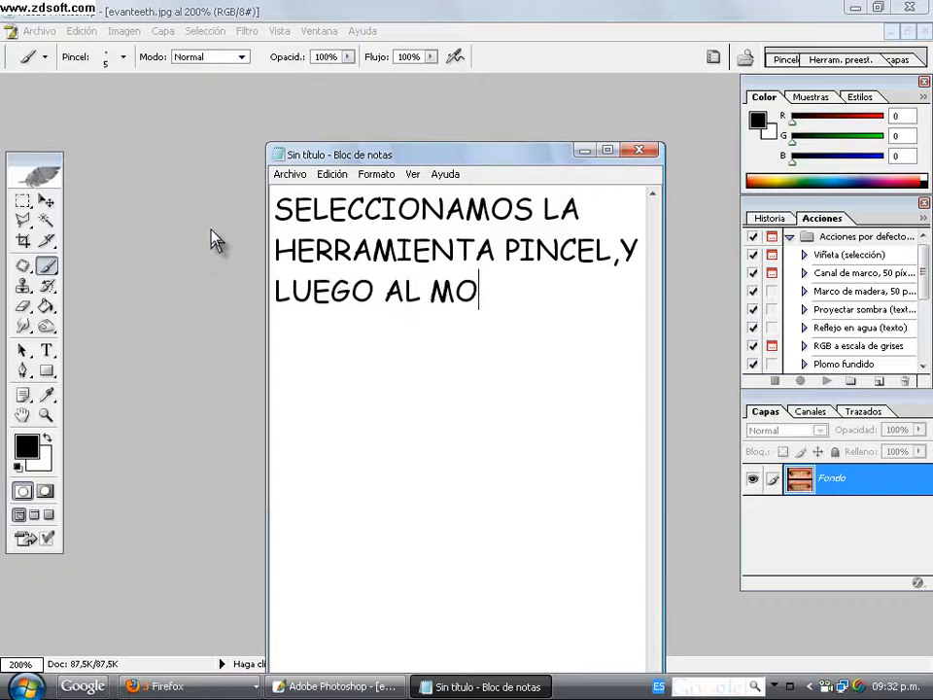
{"action": "type", "text": "DO MASCAR"}
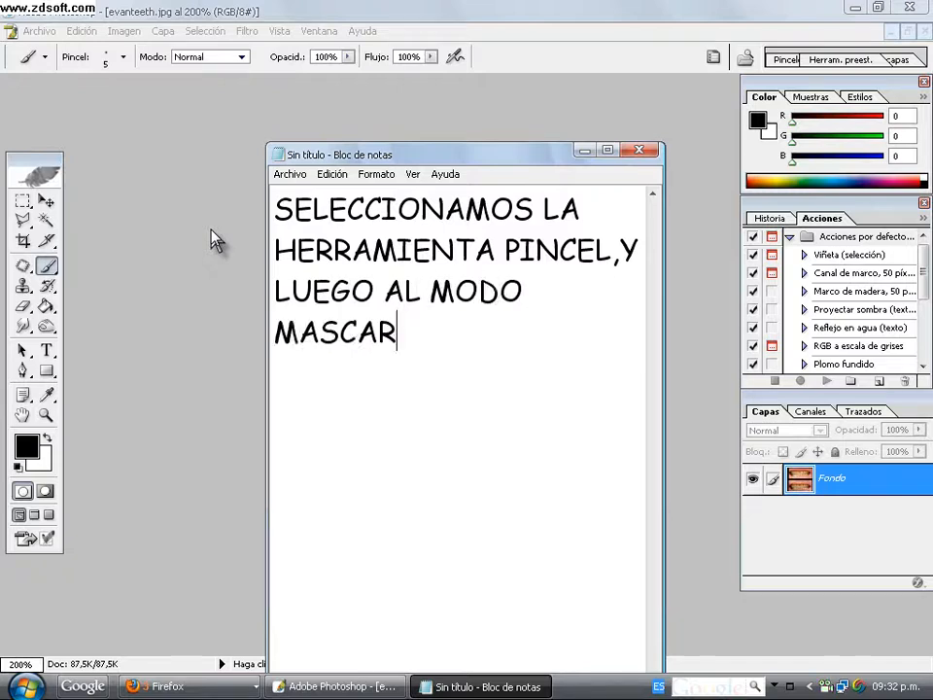
{"action": "type", "text": "A RAPIDA."}
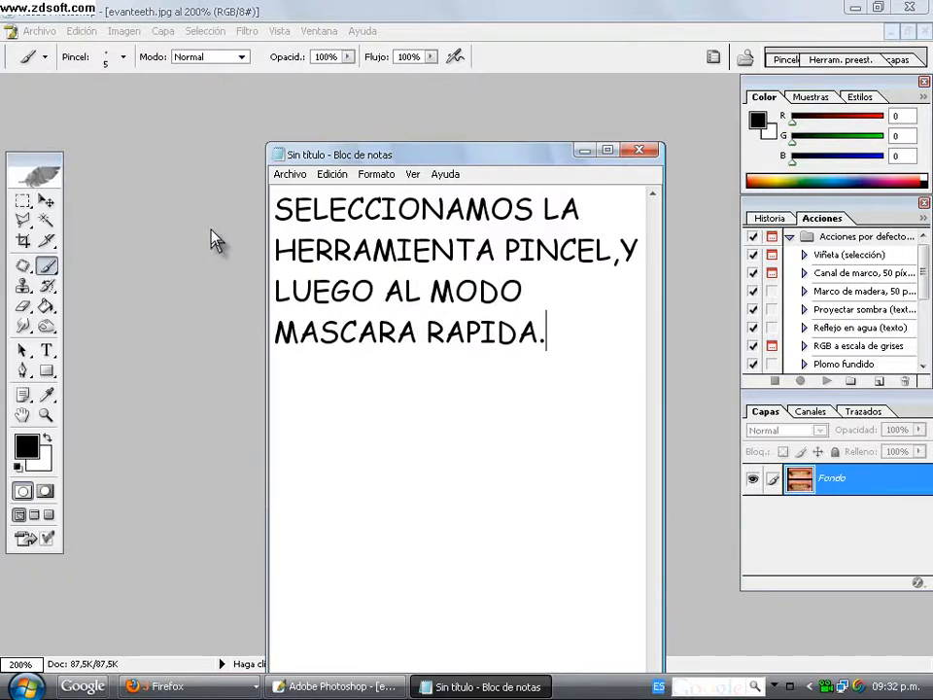
Step: Clear the note, return to Photoshop and turn on Quick Mask mode for evanteeth.jpg
{"action": "left_click_drag", "start_coordinate": [622, 321], "coordinate": [181, 222]}
{"action": "key", "text": "Delete"}
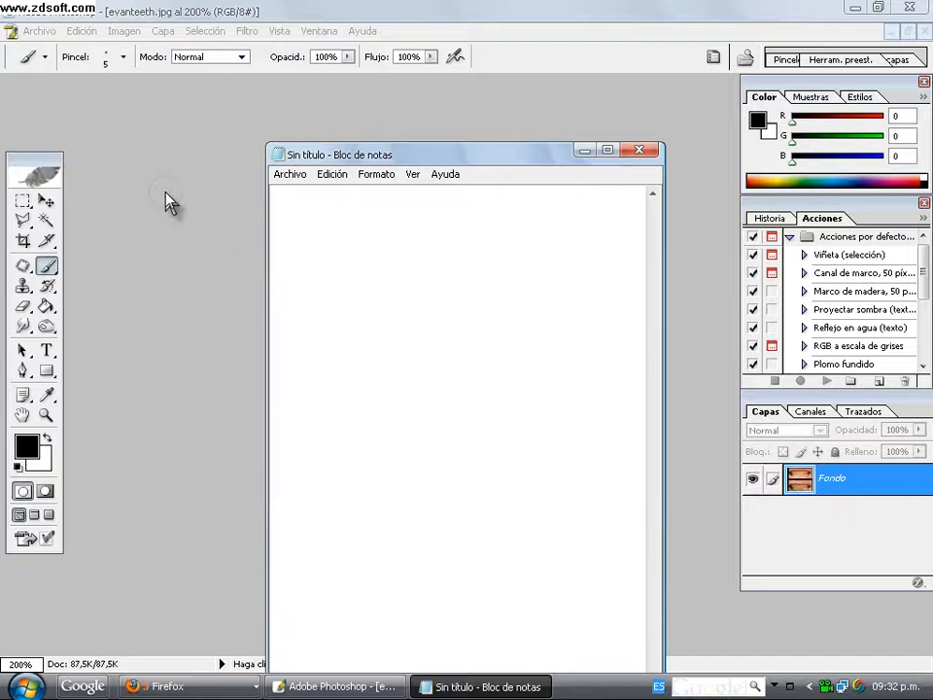
{"action": "left_click", "coordinate": [584, 151]}
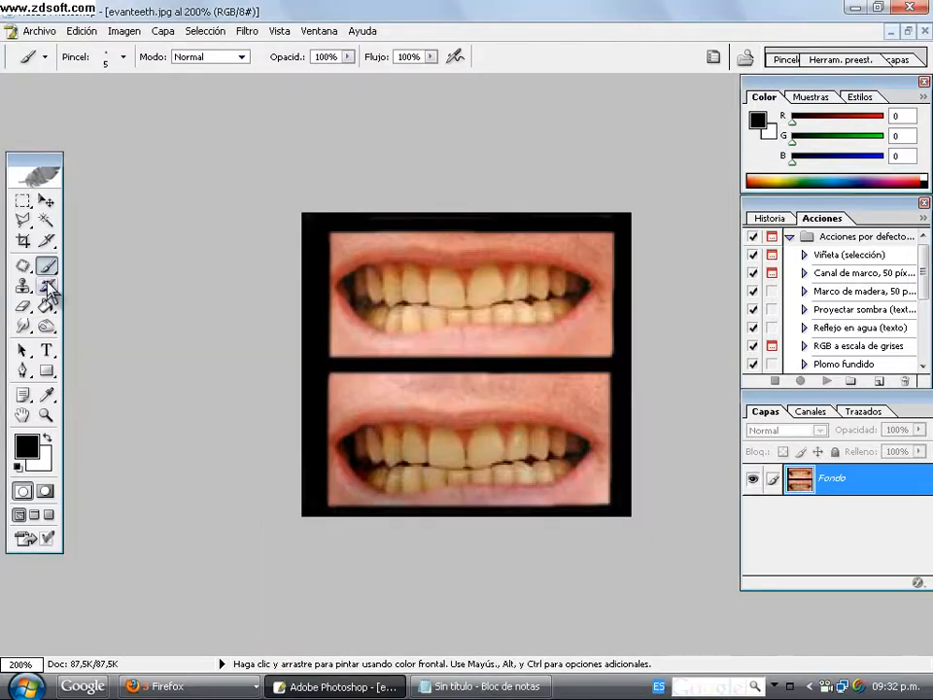
{"action": "left_click", "coordinate": [50, 489]}
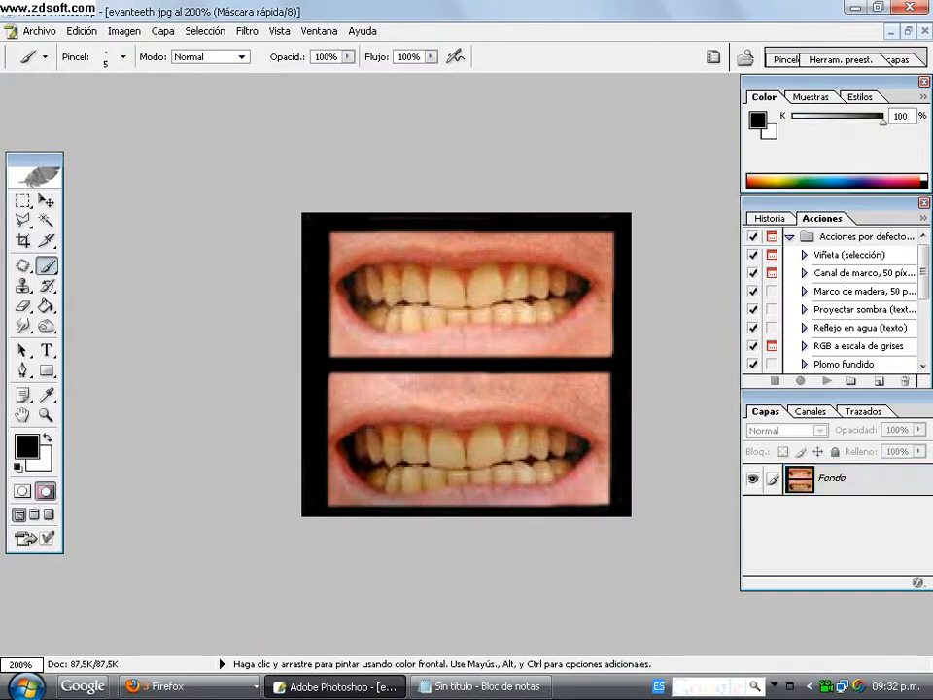
Step: Set the brush's master diameter to 10 px for painting the quick mask
{"action": "right_click", "coordinate": [393, 291]}
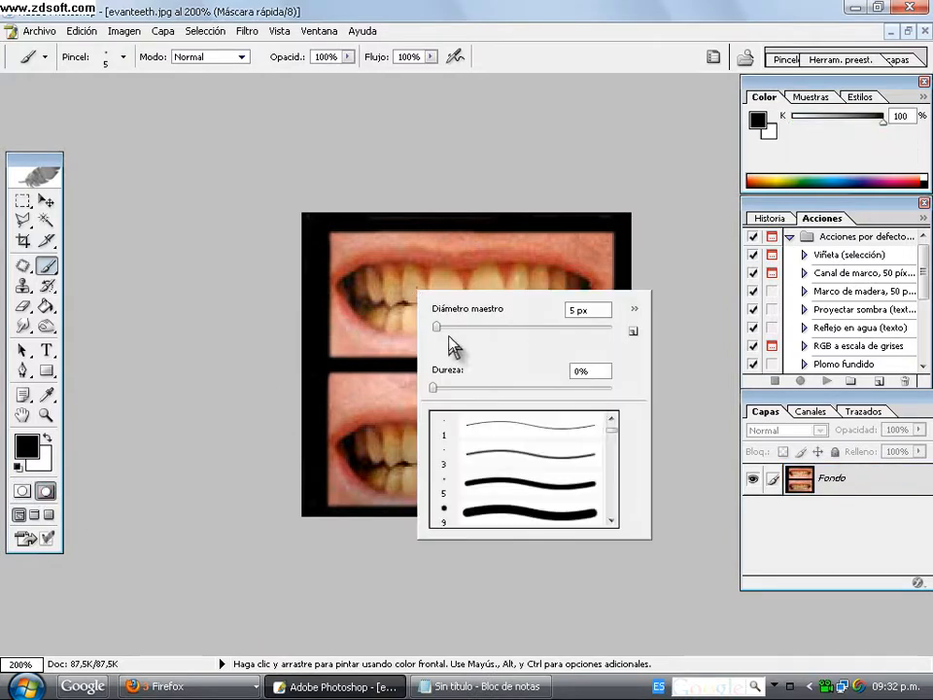
{"action": "left_click_drag", "start_coordinate": [439, 329], "coordinate": [442, 328]}
{"action": "left_click", "coordinate": [262, 274]}
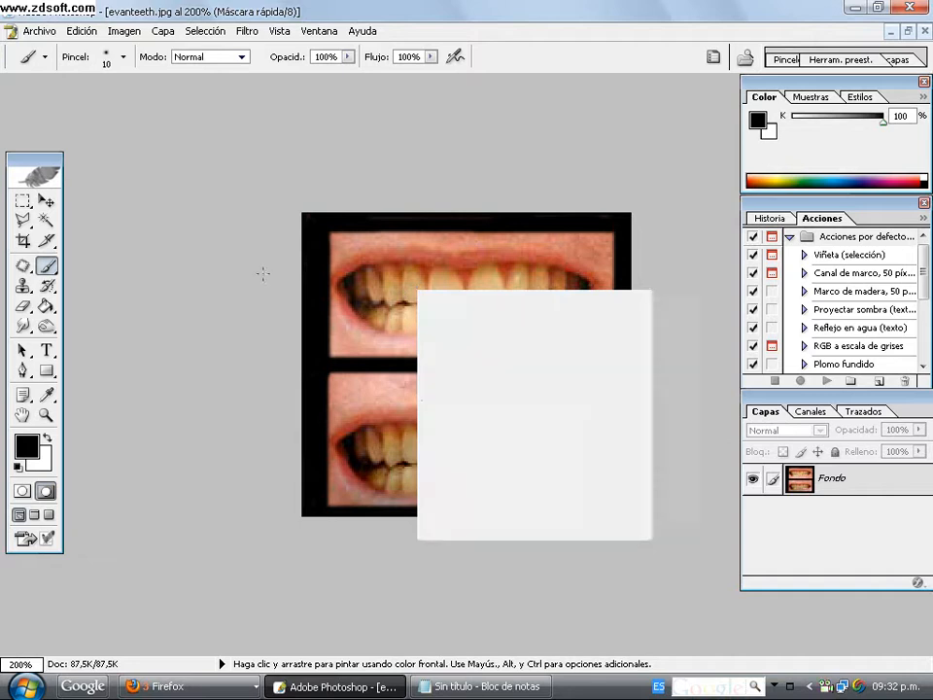
{"action": "left_click", "coordinate": [46, 403]}
{"action": "left_click", "coordinate": [45, 415]}
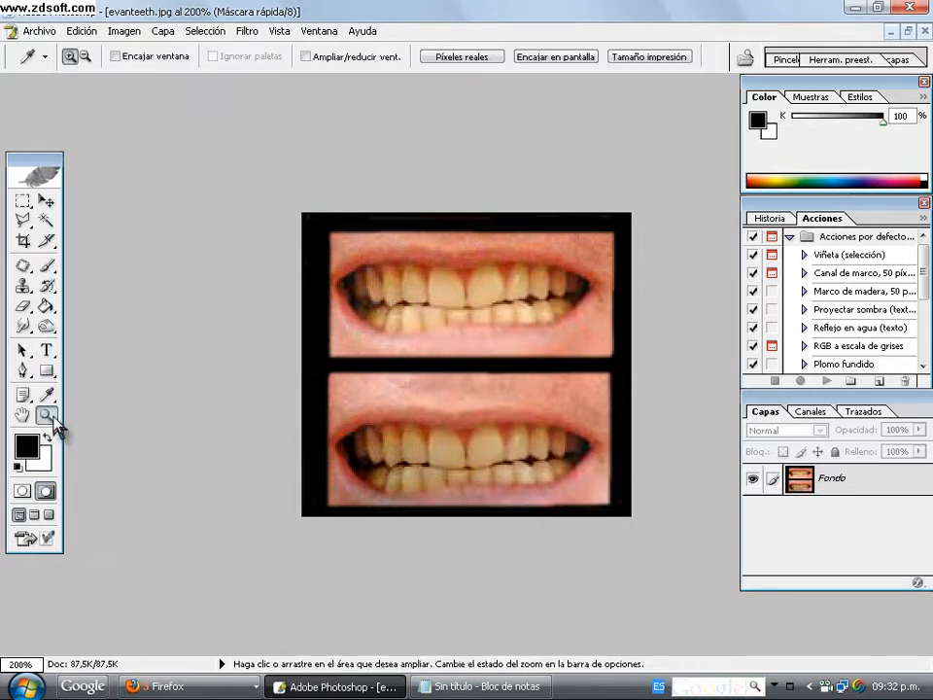
{"action": "left_click", "coordinate": [442, 335]}
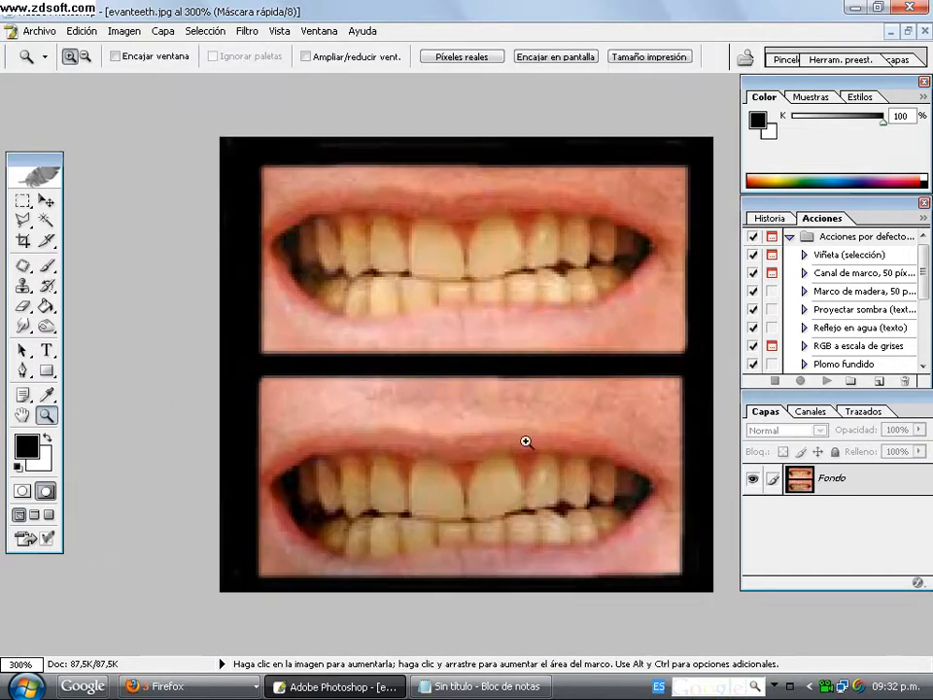
Step: Switch to the empty note in Notepad and write "PINTAMOS POR COMPLETO TODO LOS DIENTES"
{"action": "left_click", "coordinate": [486, 685]}
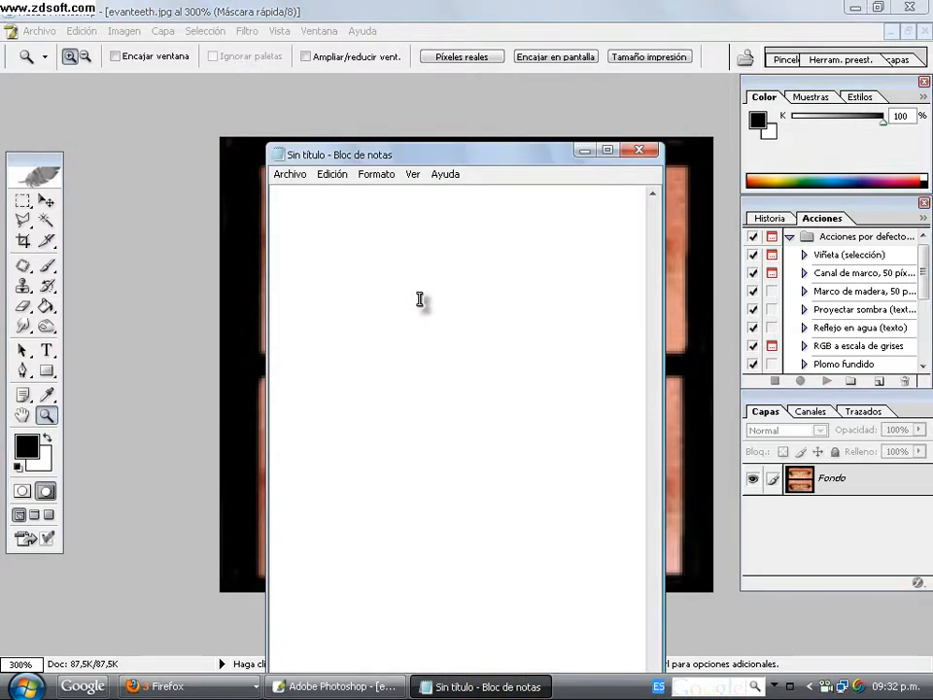
{"action": "type", "text": "PINTAMOS "}
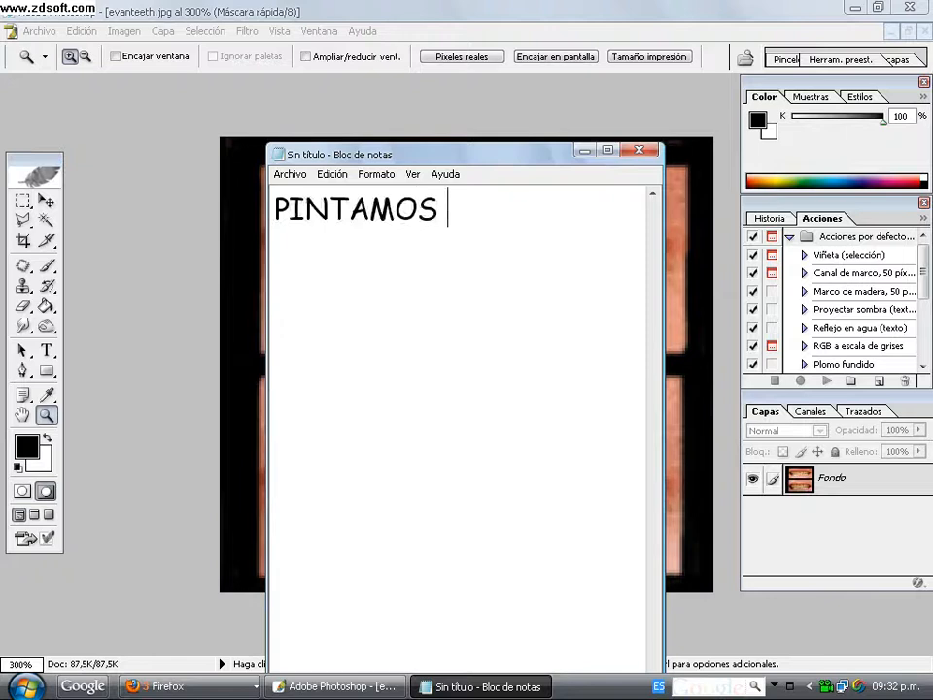
{"action": "type", "text": "POR COM"}
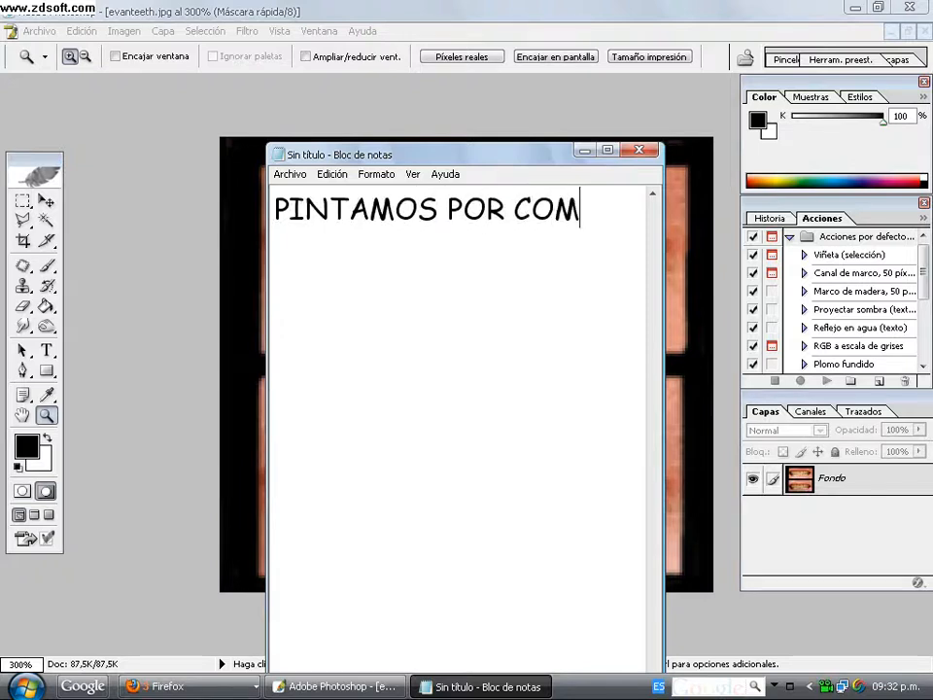
{"action": "type", "text": "PLETO"}
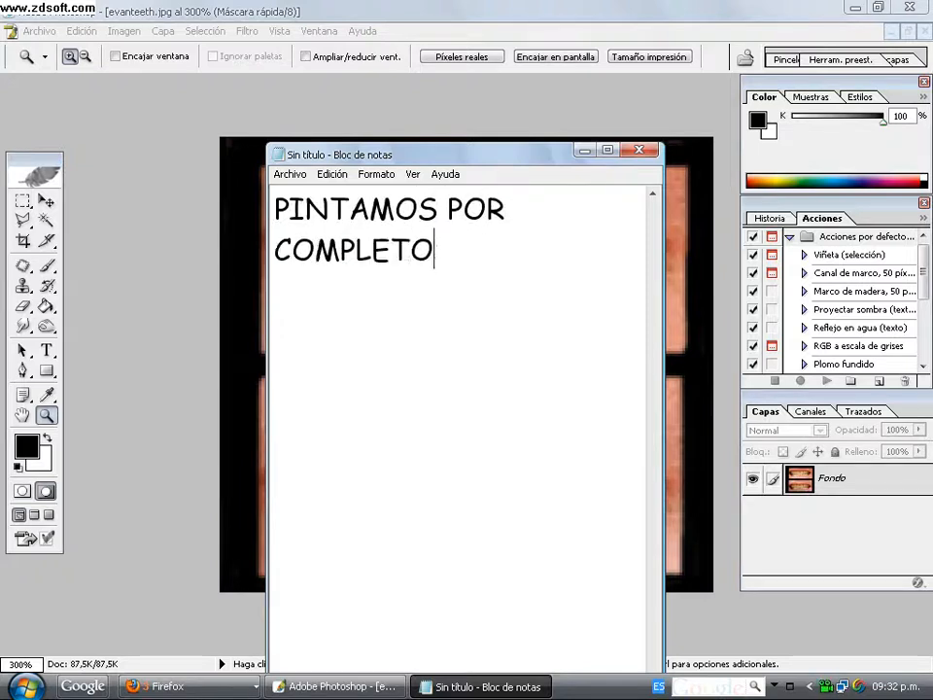
{"action": "type", "text": " TODO EL D"}
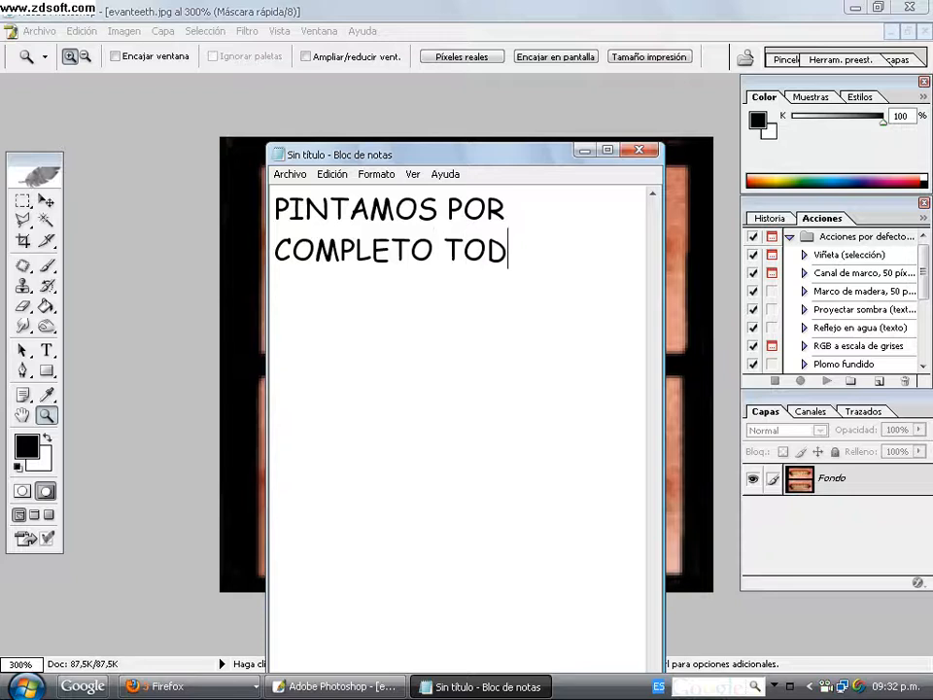
{"action": "key", "text": "BackSpace"}
{"action": "key", "text": "BackSpace"}
{"action": "key", "text": "BackSpace"}
{"action": "key", "text": "BackSpace"}
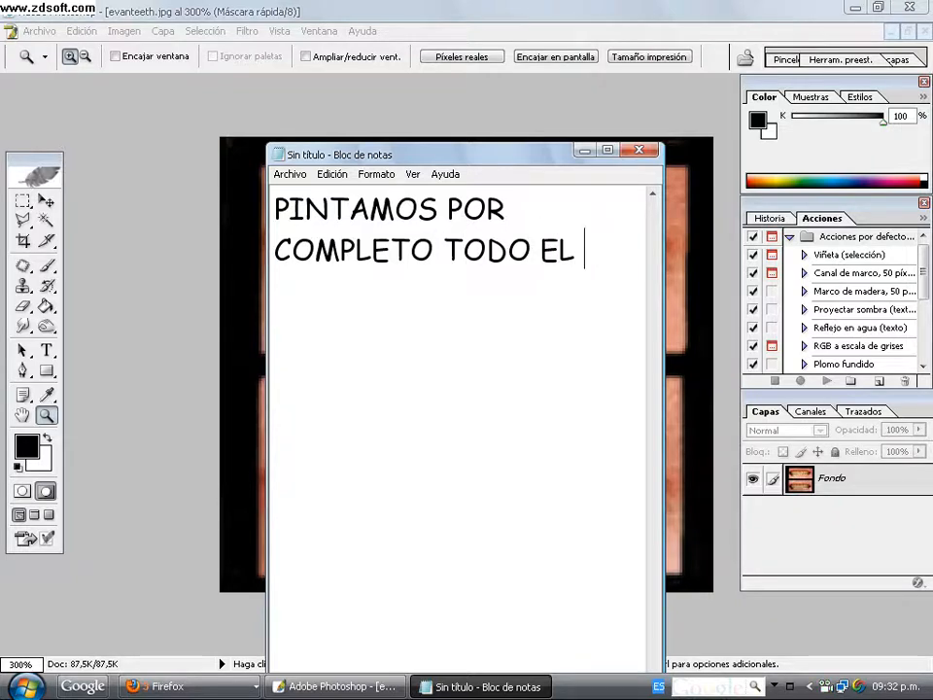
{"action": "type", "text": "LOS DIENTES"}
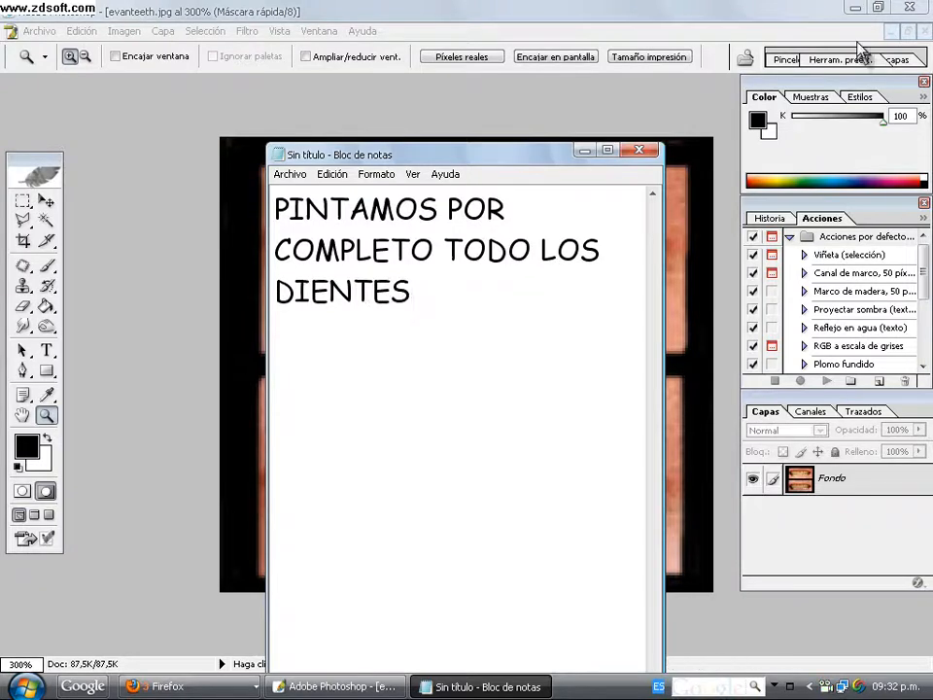
Step: Clear the entire note and go back to the teeth image in Photoshop
{"action": "key", "text": "ctrl+a"}
{"action": "key", "text": "Delete"}
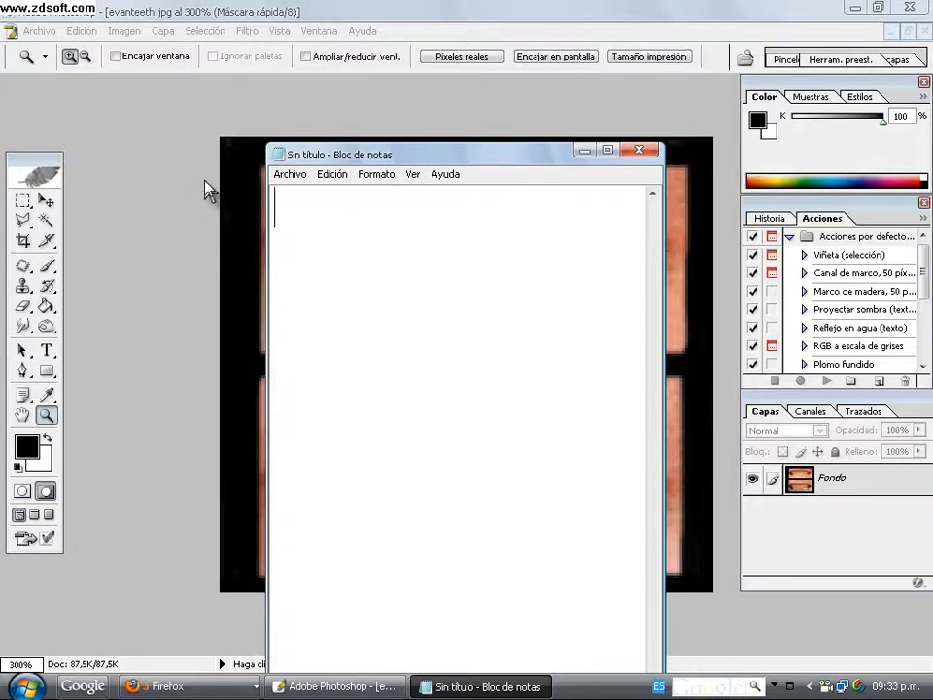
{"action": "left_click", "coordinate": [581, 152]}
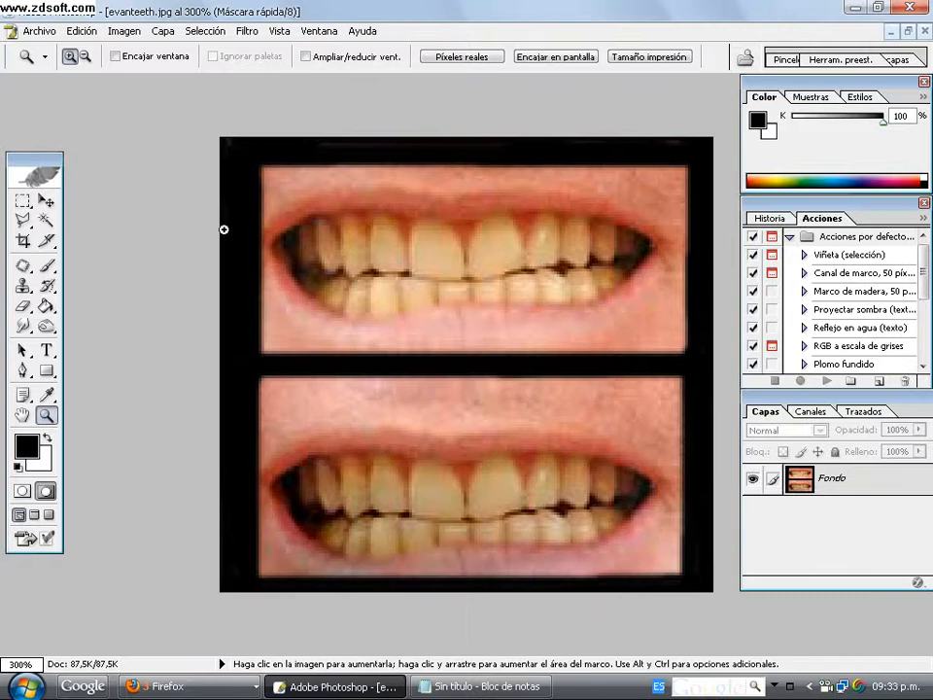
Step: Paint the quick mask over all the teeth in the upper mouth picture with the 10 px black Brush
{"action": "left_click", "coordinate": [46, 266]}
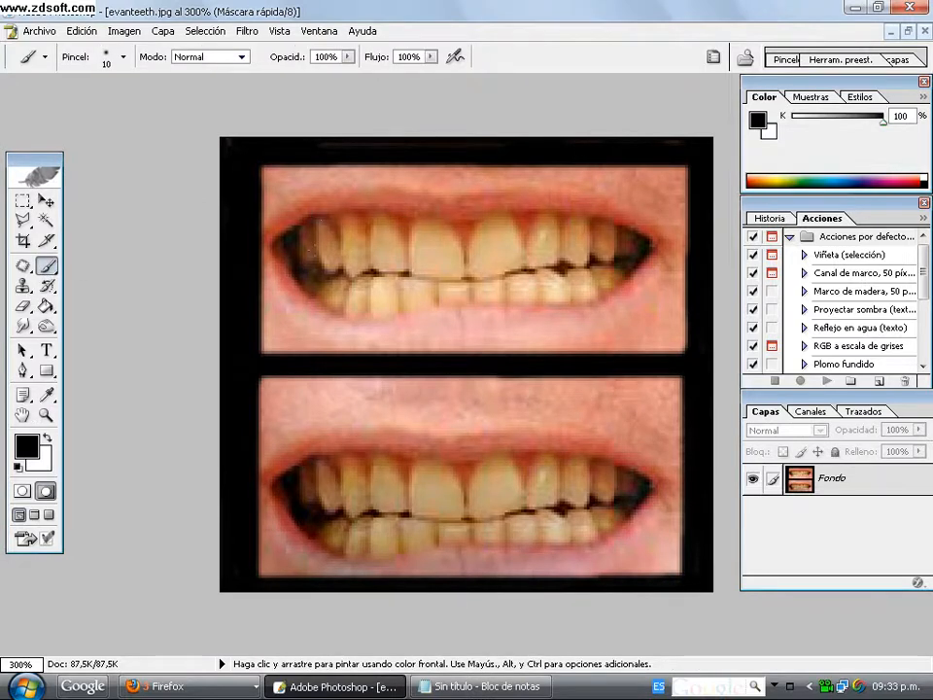
{"action": "left_click_drag", "start_coordinate": [303, 267], "coordinate": [317, 274]}
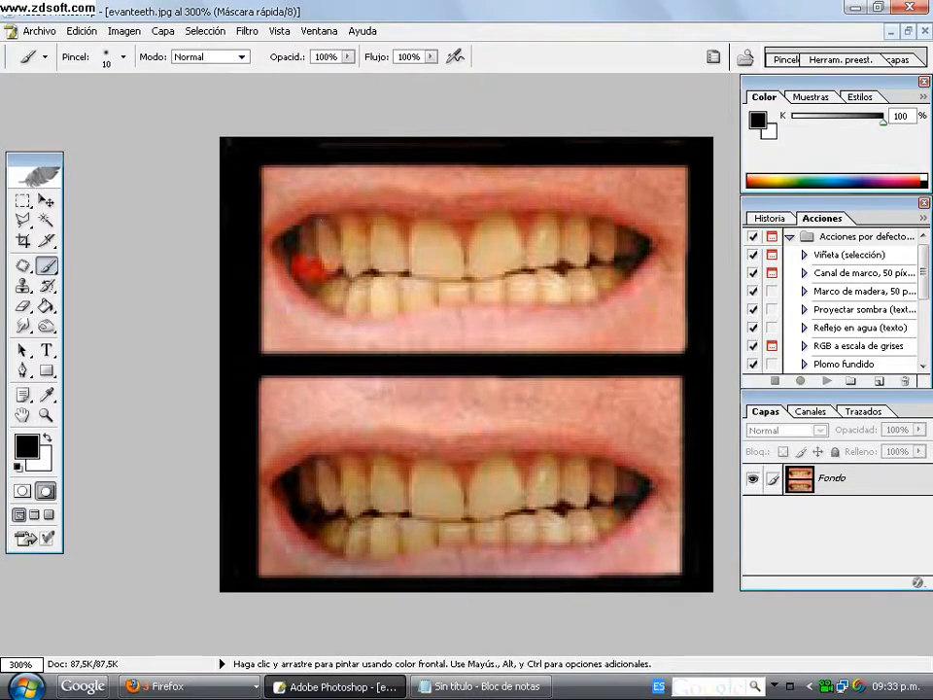
{"action": "mouse_move", "coordinate": [376, 272]}
{"action": "left_mouse_down"}
{"action": "mouse_move", "coordinate": [569, 262]}
{"action": "mouse_move", "coordinate": [617, 244]}
{"action": "mouse_move", "coordinate": [610, 235]}
{"action": "mouse_move", "coordinate": [515, 228]}
{"action": "mouse_move", "coordinate": [308, 232]}
{"action": "mouse_move", "coordinate": [312, 278]}
{"action": "left_mouse_up"}
{"action": "mouse_move", "coordinate": [361, 300]}
{"action": "left_mouse_down"}
{"action": "mouse_move", "coordinate": [562, 290]}
{"action": "mouse_move", "coordinate": [378, 308]}
{"action": "left_mouse_up"}
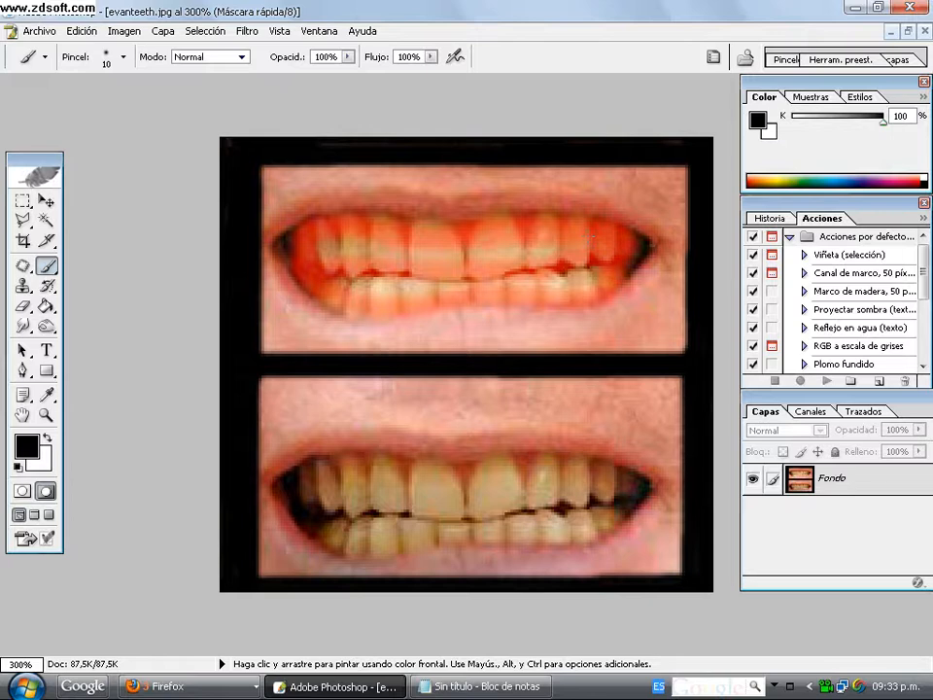
{"action": "left_click_drag", "start_coordinate": [335, 253], "coordinate": [542, 253]}
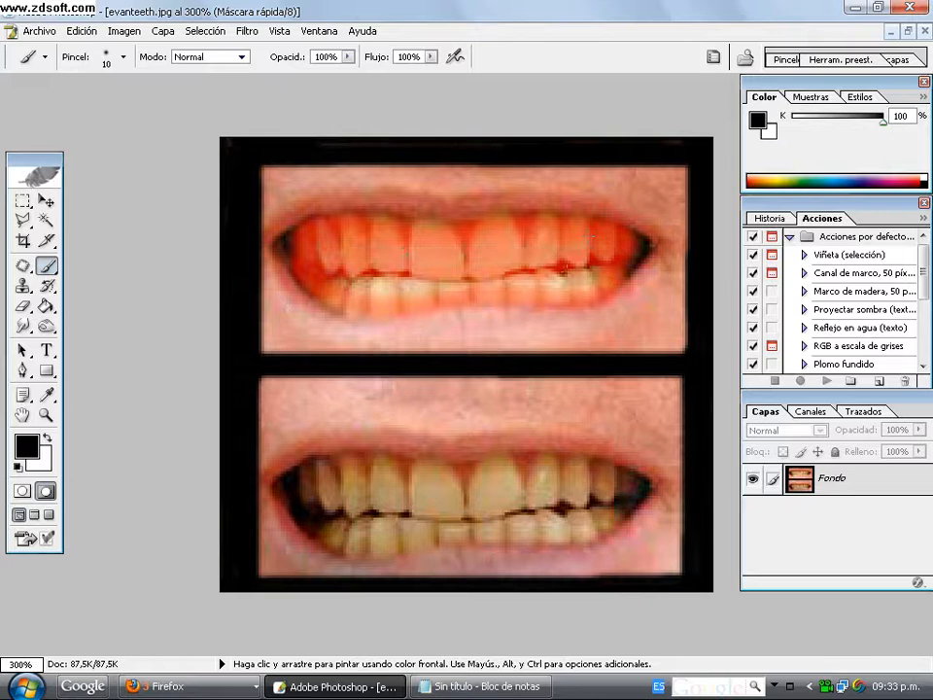
{"action": "left_click_drag", "start_coordinate": [452, 208], "coordinate": [277, 220]}
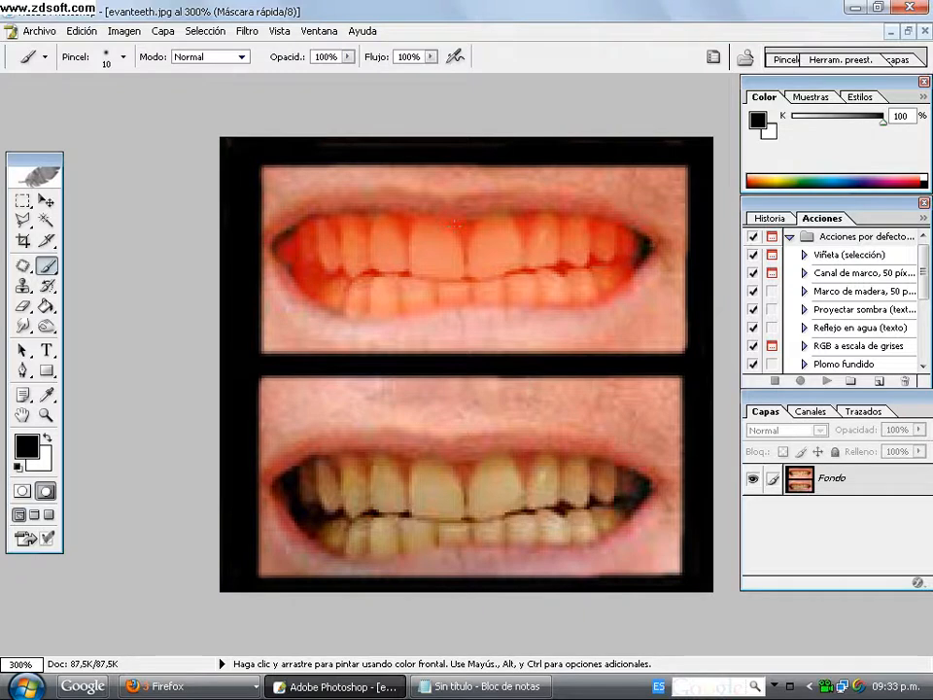
Step: Switch to the empty note in Notepad and write "NO SE PREOCUPEN SI PINTARON MAL PODEMOS"
{"action": "key", "text": "alt+Tab"}
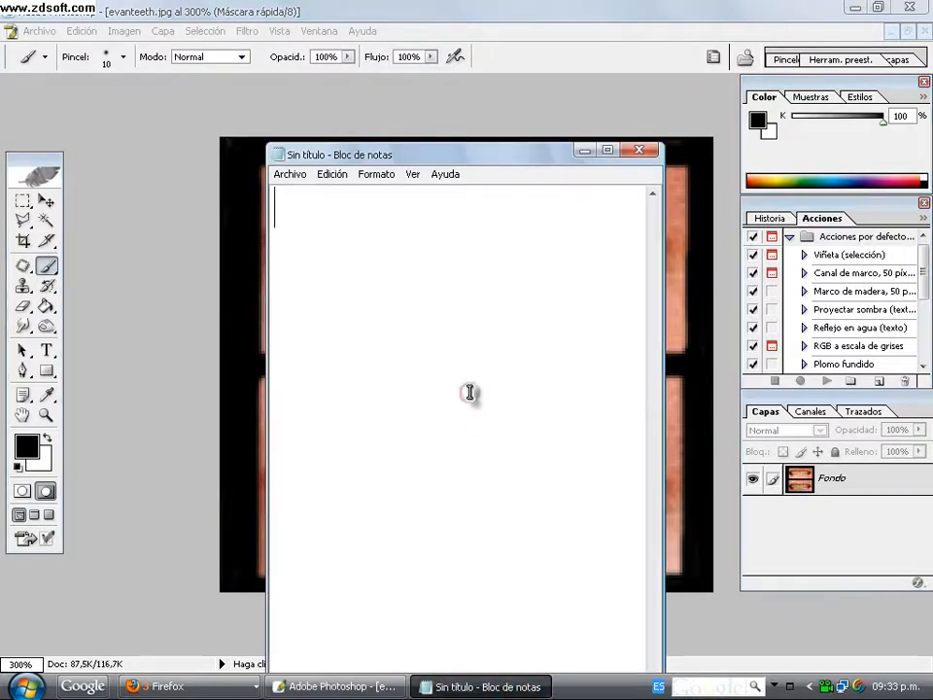
{"action": "type", "text": "NO SE PRE"}
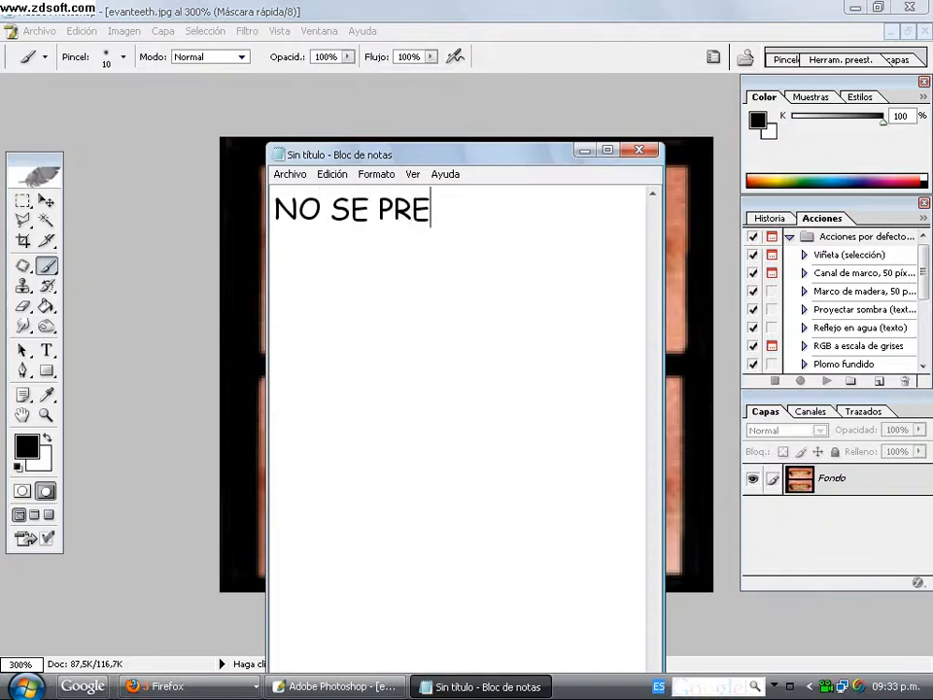
{"action": "type", "text": "OCUPEN SI "}
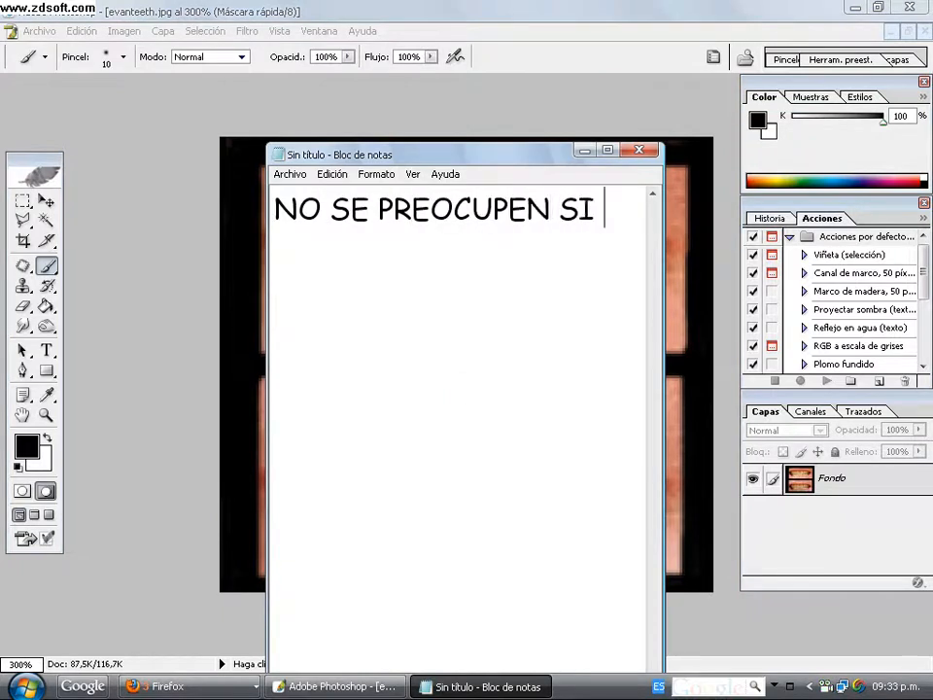
{"action": "type", "text": "POI"}
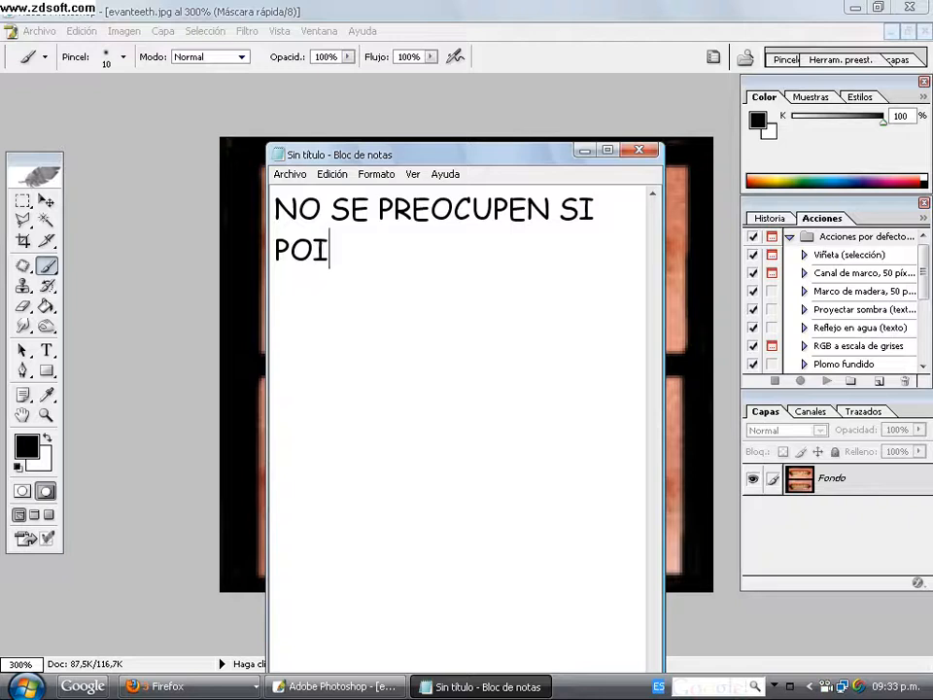
{"action": "key", "text": "BackSpace"}
{"action": "key", "text": "BackSpace"}
{"action": "type", "text": "INTARON"}
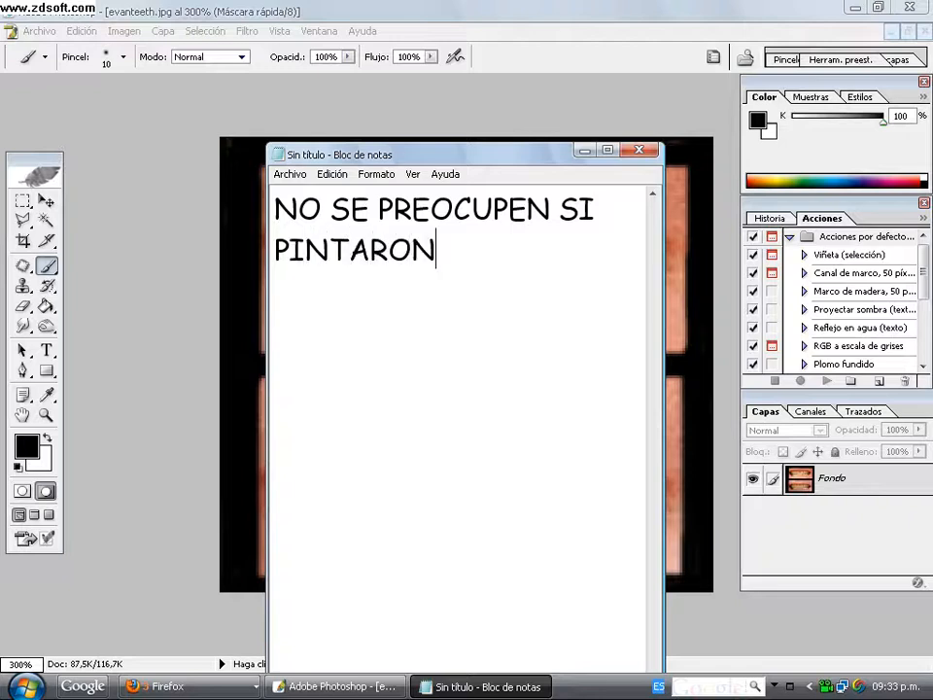
{"action": "type", "text": " MAL PODEMOS P"}
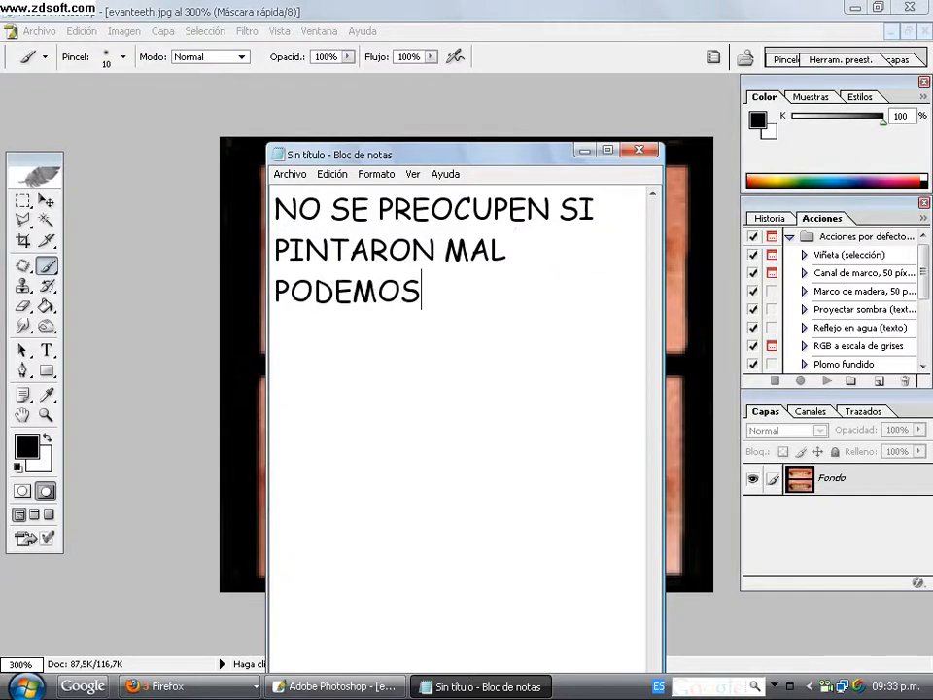
Step: Continue the note's sentence with "UTILIZAR LA HERRAMIENTA PINCEL Y"
{"action": "key", "text": "BackSpace"}
{"action": "type", "text": "UYT"}
{"action": "key", "text": "BackSpace"}
{"action": "key", "text": "BackSpace"}
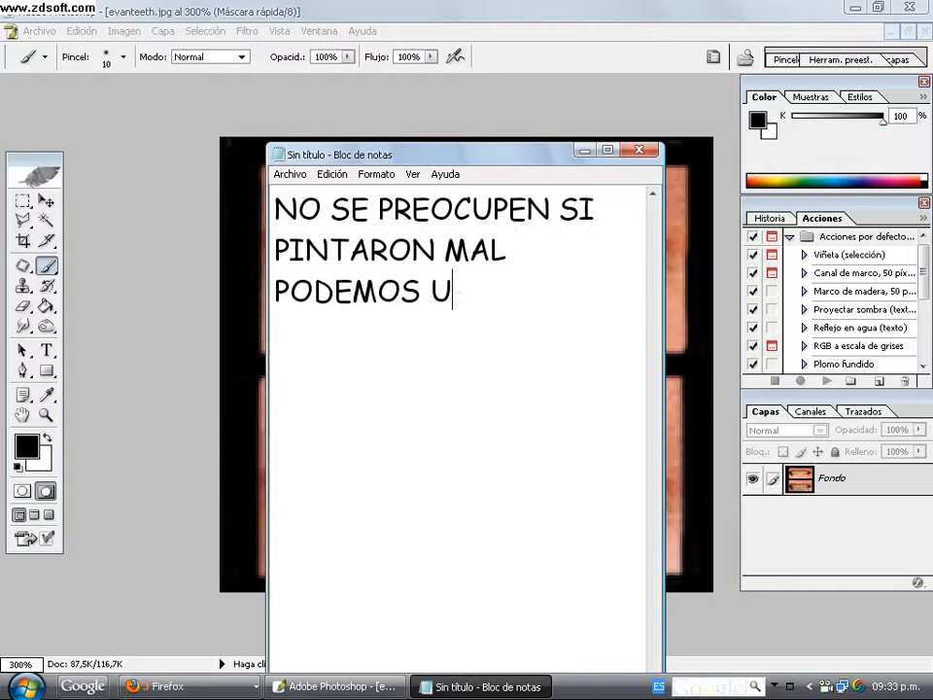
{"action": "type", "text": "TILIZAR LA "}
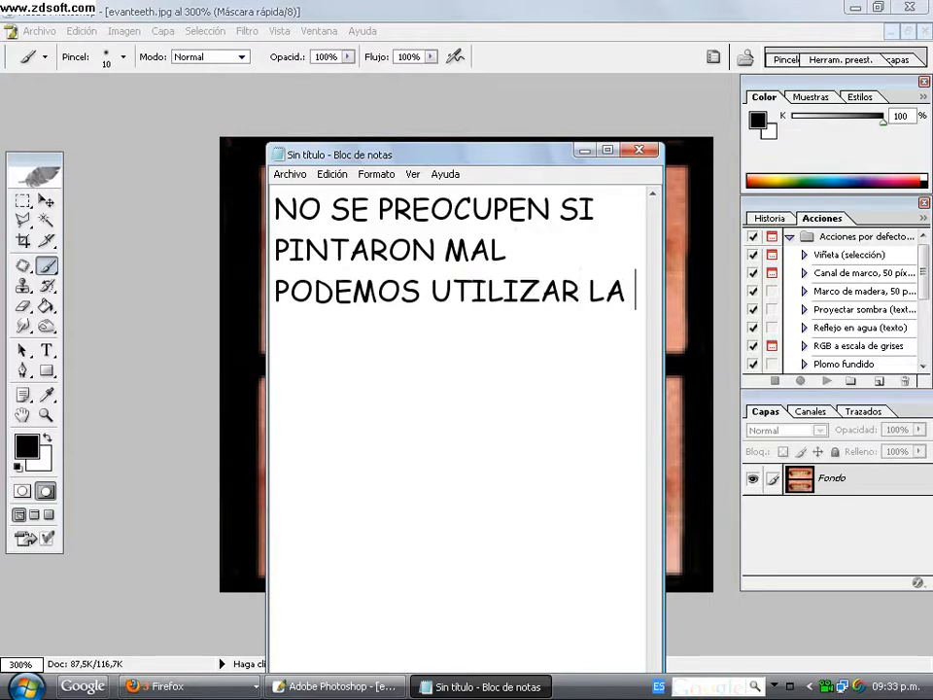
{"action": "type", "text": "HERRAMIEN"}
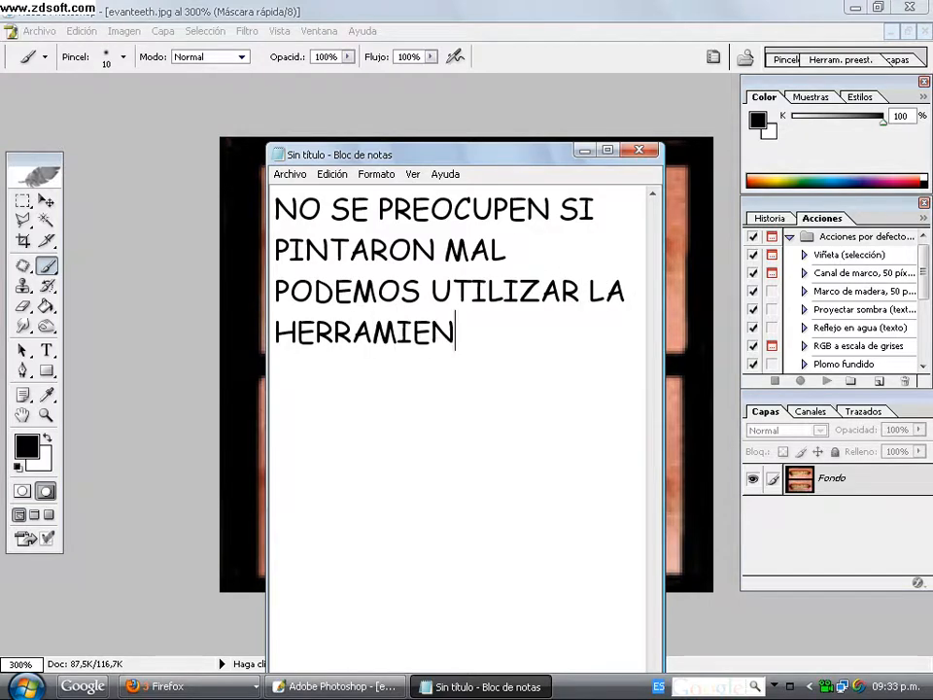
{"action": "type", "text": "TA PINCEL Y"}
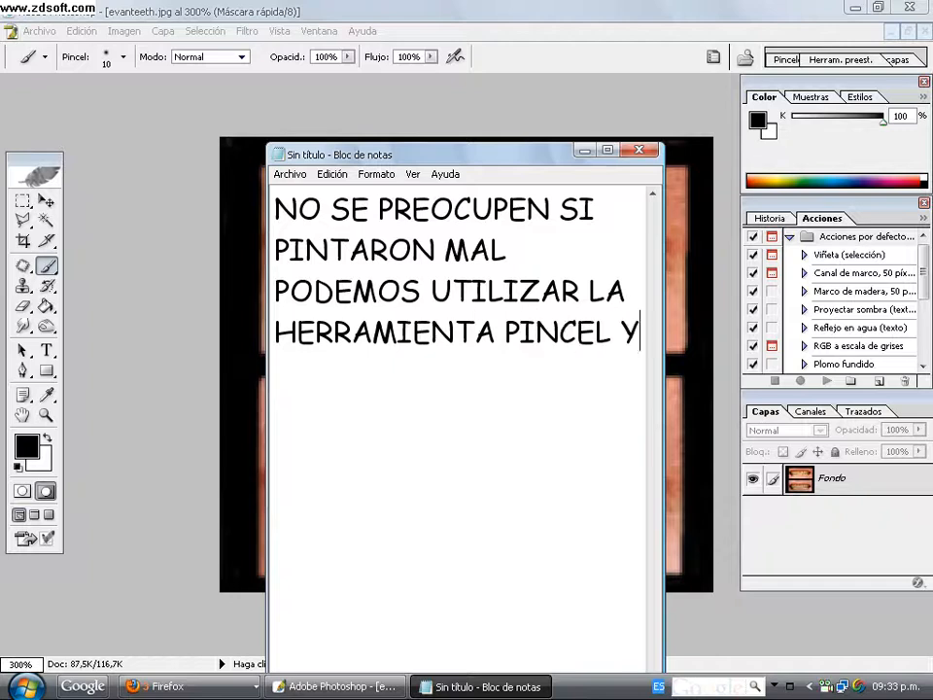
Step: Finish the note's sentence with "BORRAR LAS IMPERFECCIONES QUE QUEDO"
{"action": "type", "text": " BORRAR LAS "}
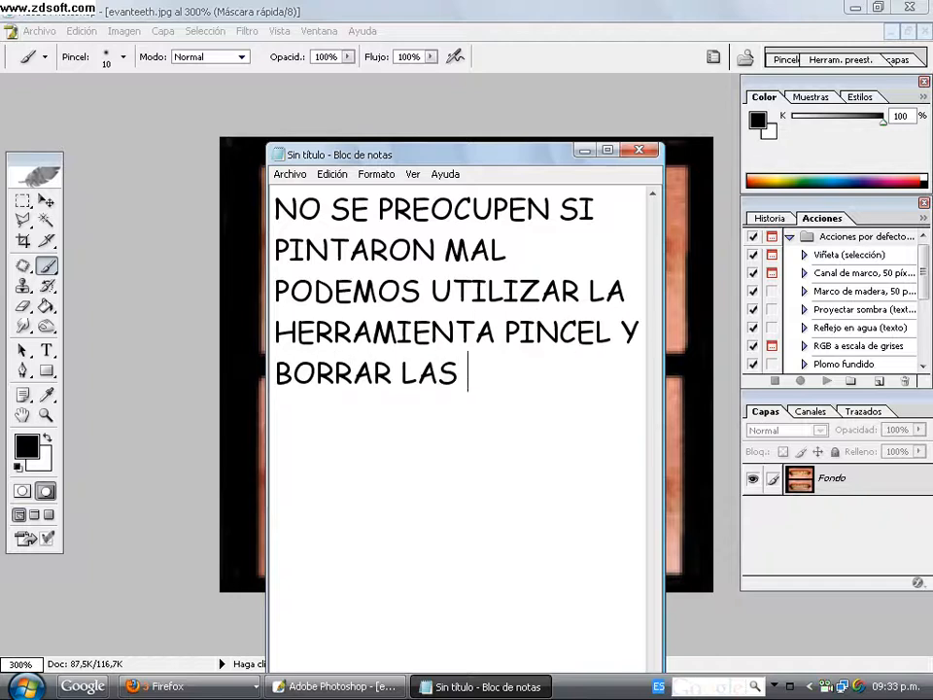
{"action": "type", "text": "IMPERFECCIONE"}
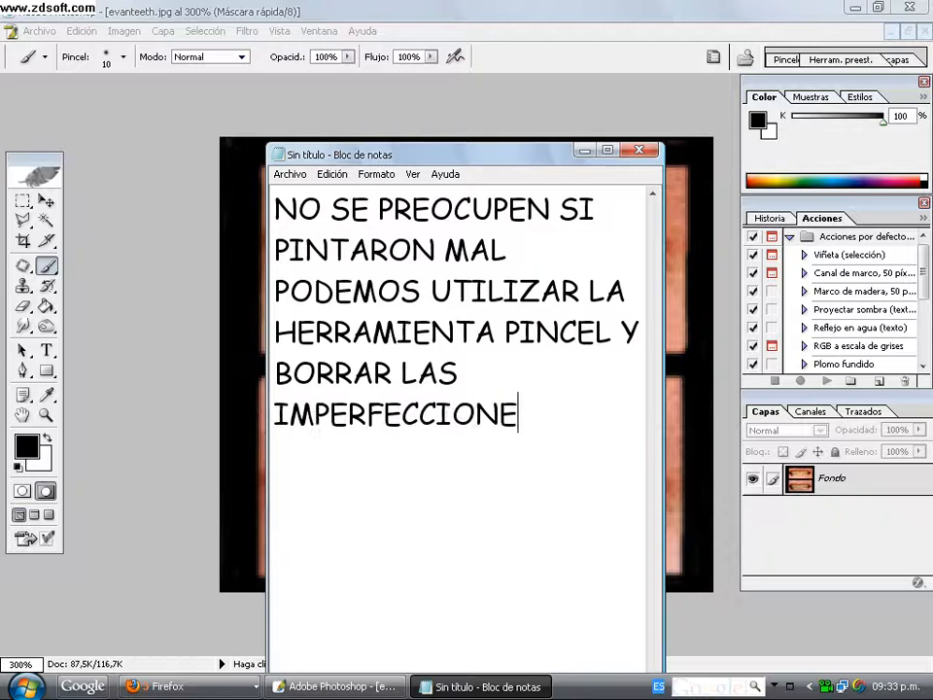
{"action": "type", "text": "S QU"}
{"action": "key", "text": "BackSpace"}
{"action": "type", "text": "QUE D"}
{"action": "key", "text": "BackSpace"}
{"action": "type", "text": "QU"}
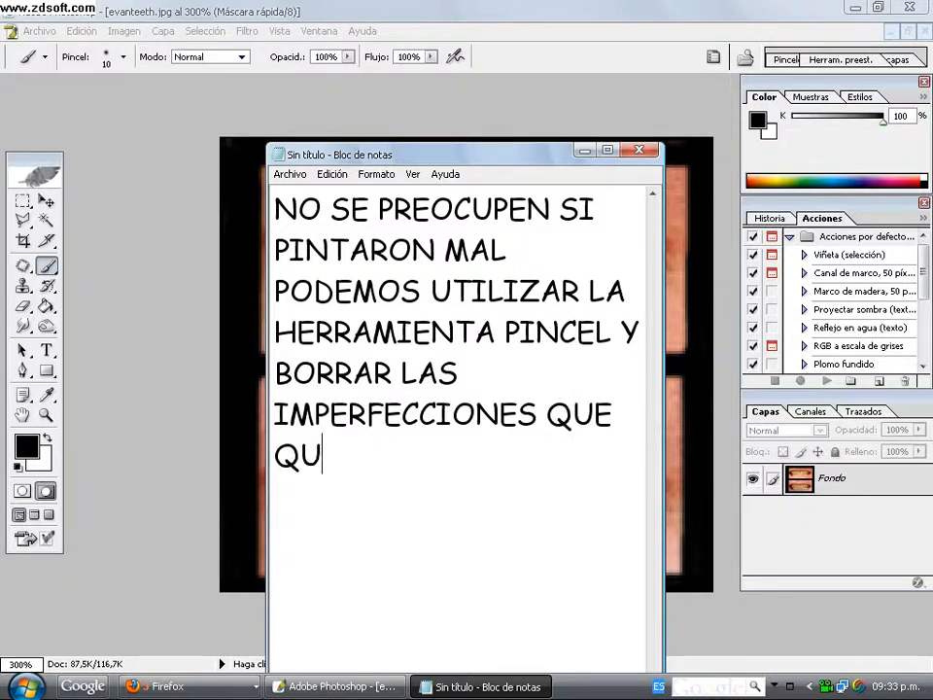
{"action": "type", "text": "EDP"}
{"action": "key", "text": "BackSpace"}
{"action": "type", "text": "O"}
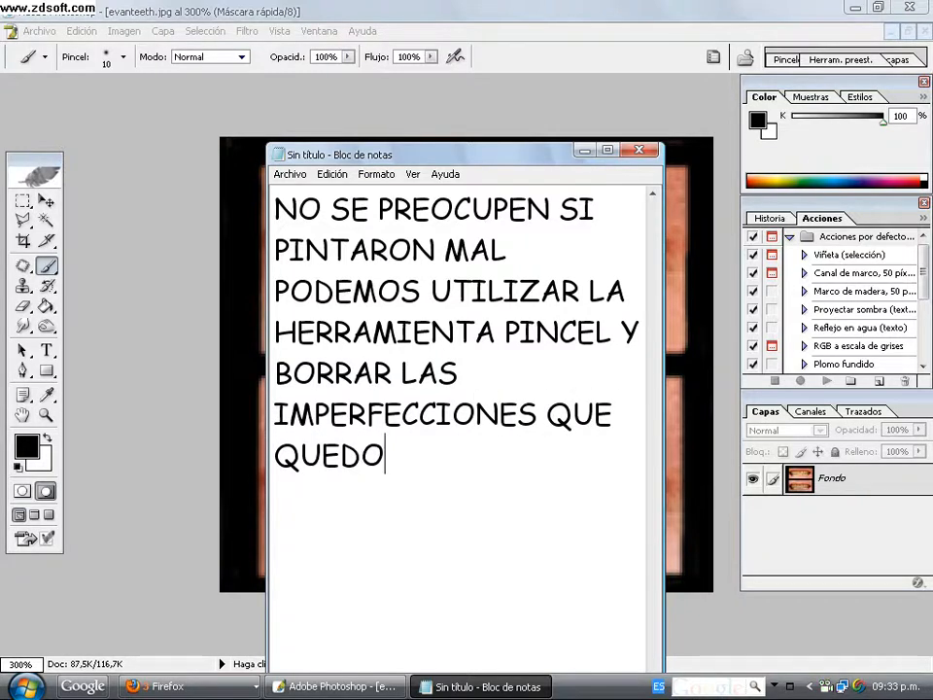
Step: Clear the entire note about fixing imperfections and go back to the teeth image in Photoshop
{"action": "key", "text": "ctrl+a"}
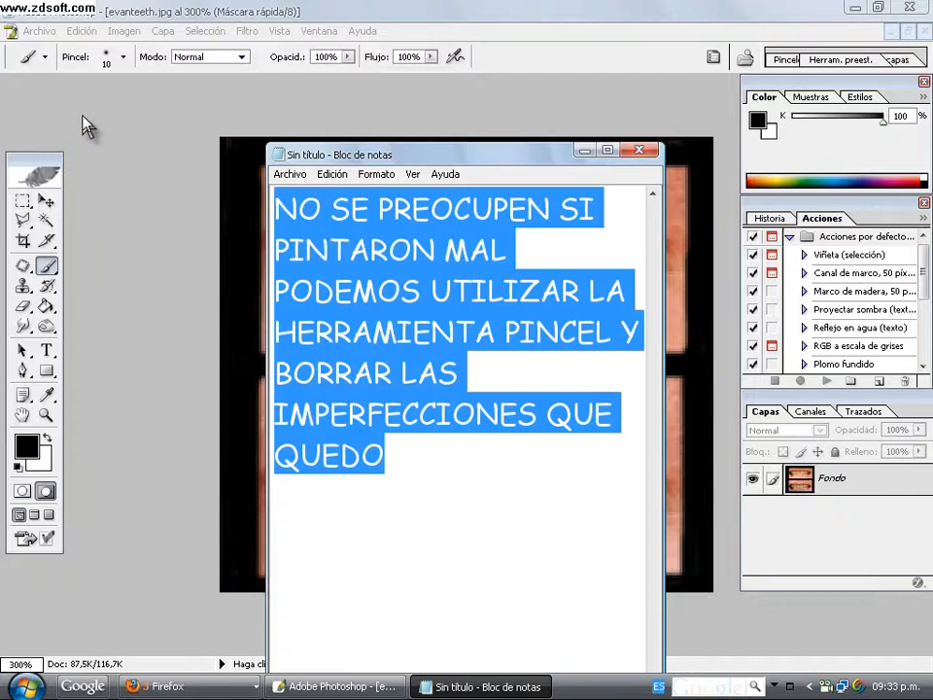
{"action": "key", "text": "BackSpace"}
{"action": "left_click", "coordinate": [584, 148]}
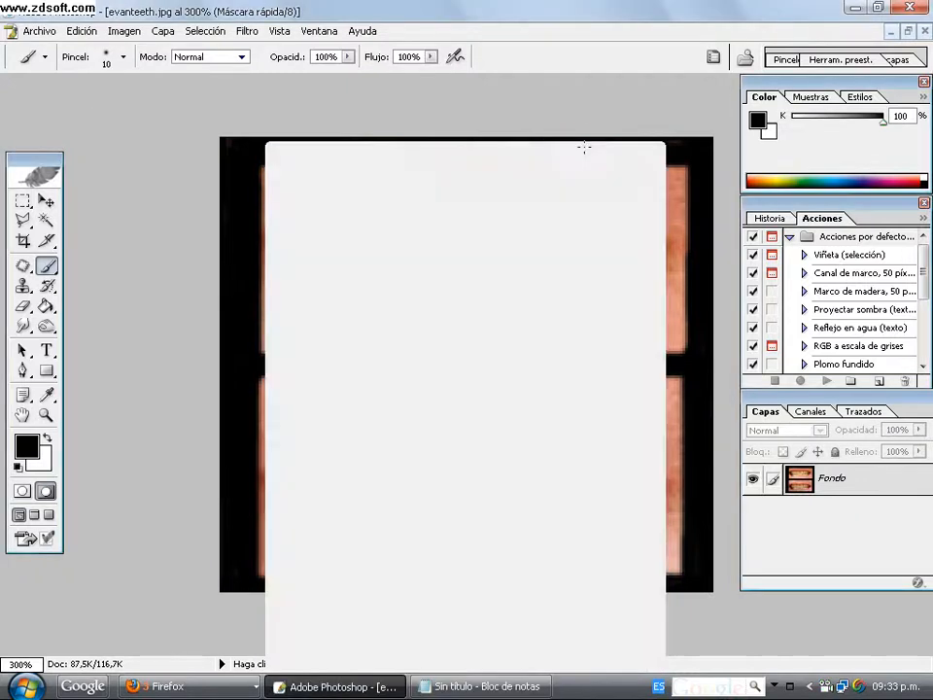
Step: Erase the quick mask at both corners of the upper mouth with the Eraser set to 15 px
{"action": "key", "text": "e"}
{"action": "right_click", "coordinate": [367, 245]}
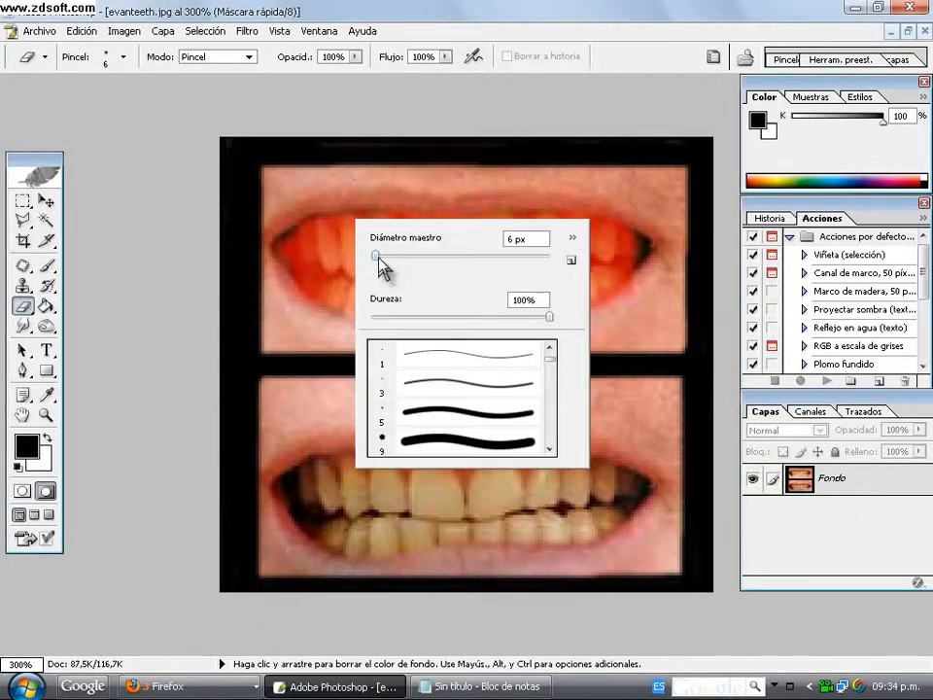
{"action": "left_click_drag", "start_coordinate": [376, 256], "coordinate": [385, 257]}
{"action": "left_click_drag", "start_coordinate": [275, 235], "coordinate": [281, 240]}
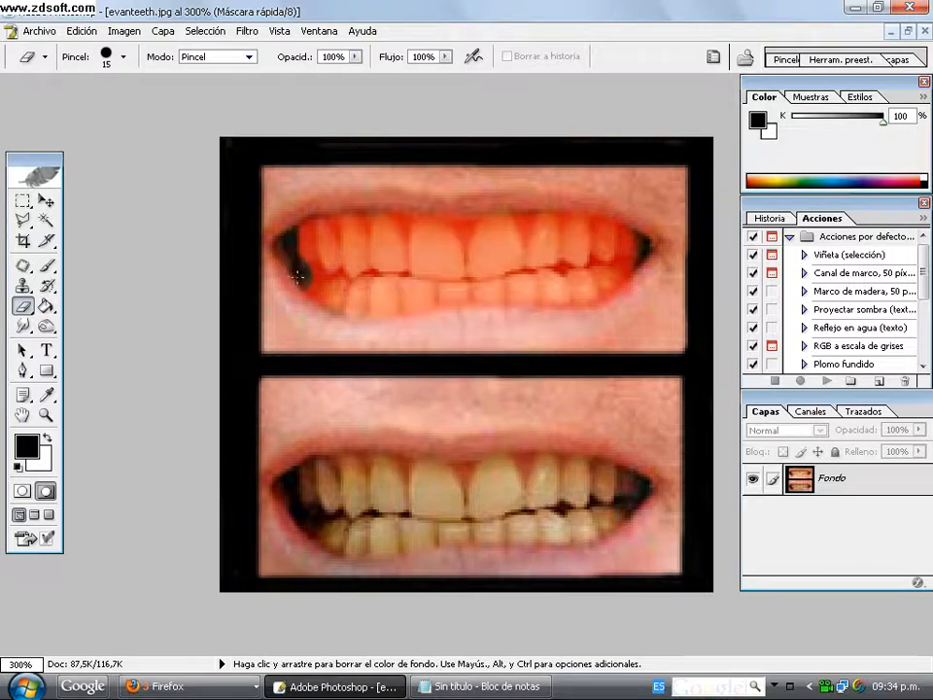
{"action": "left_click_drag", "start_coordinate": [296, 274], "coordinate": [290, 247]}
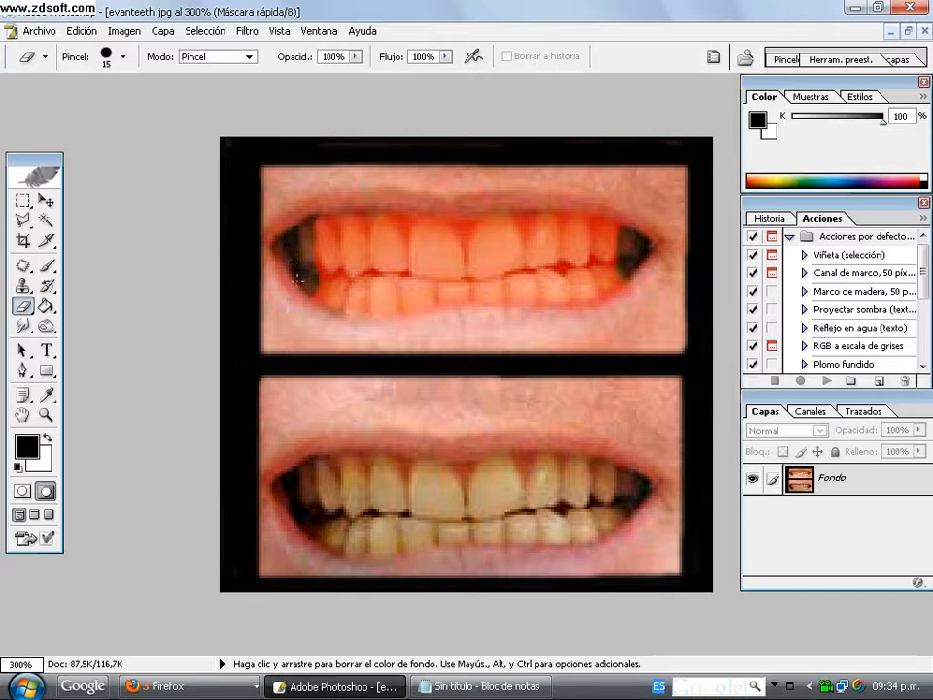
Step: Repaint the quick mask over the outermost teeth at both corners of the upper mouth with a 6 px Brush
{"action": "right_click", "coordinate": [250, 249]}
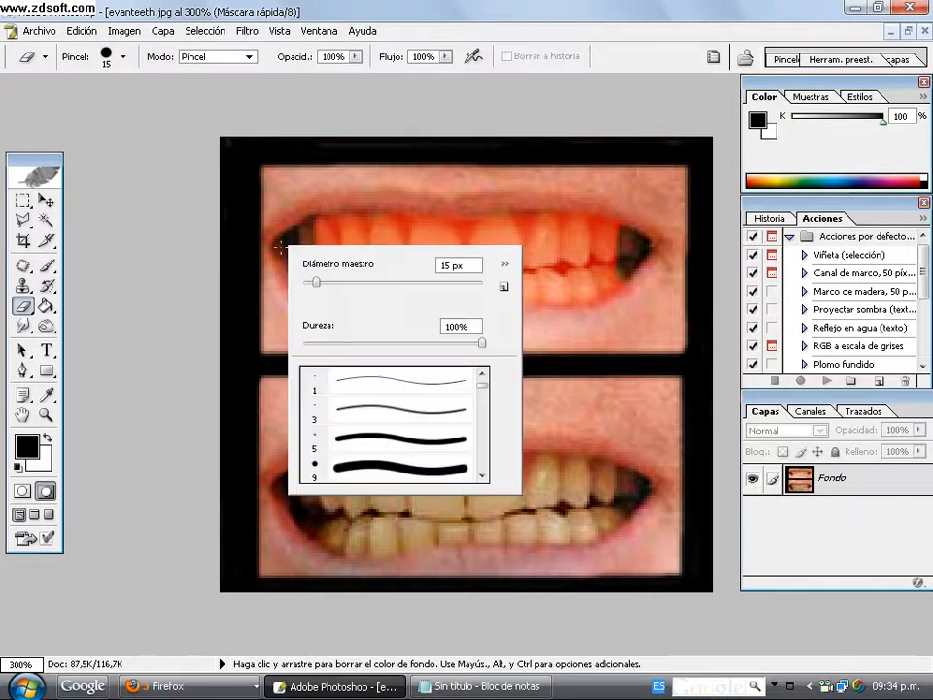
{"action": "left_click", "coordinate": [46, 264]}
{"action": "left_click", "coordinate": [46, 264]}
{"action": "right_click", "coordinate": [338, 269]}
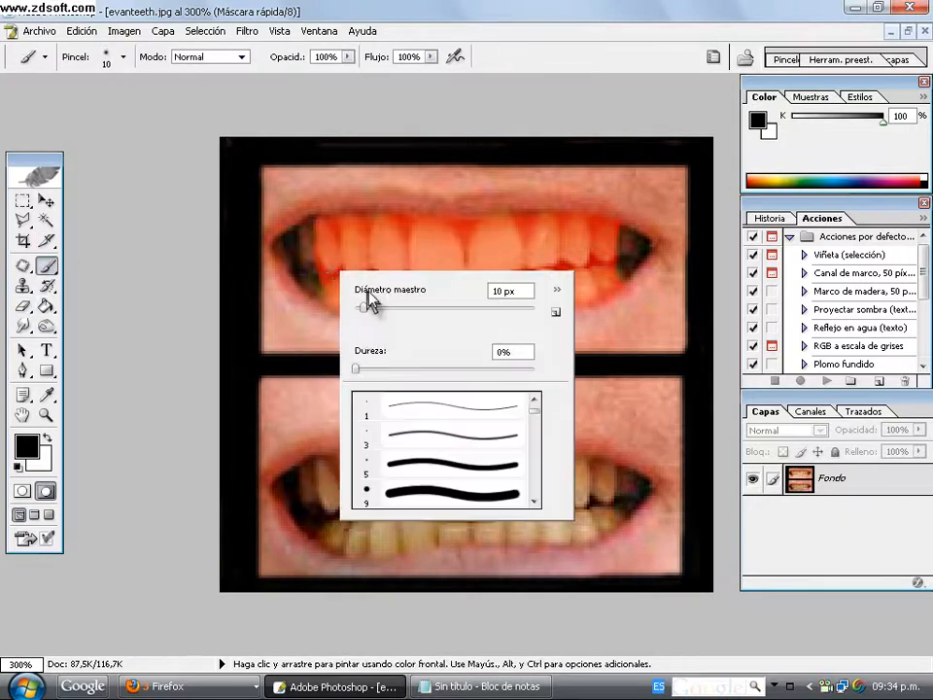
{"action": "left_click_drag", "start_coordinate": [365, 308], "coordinate": [361, 309]}
{"action": "left_click", "coordinate": [303, 235]}
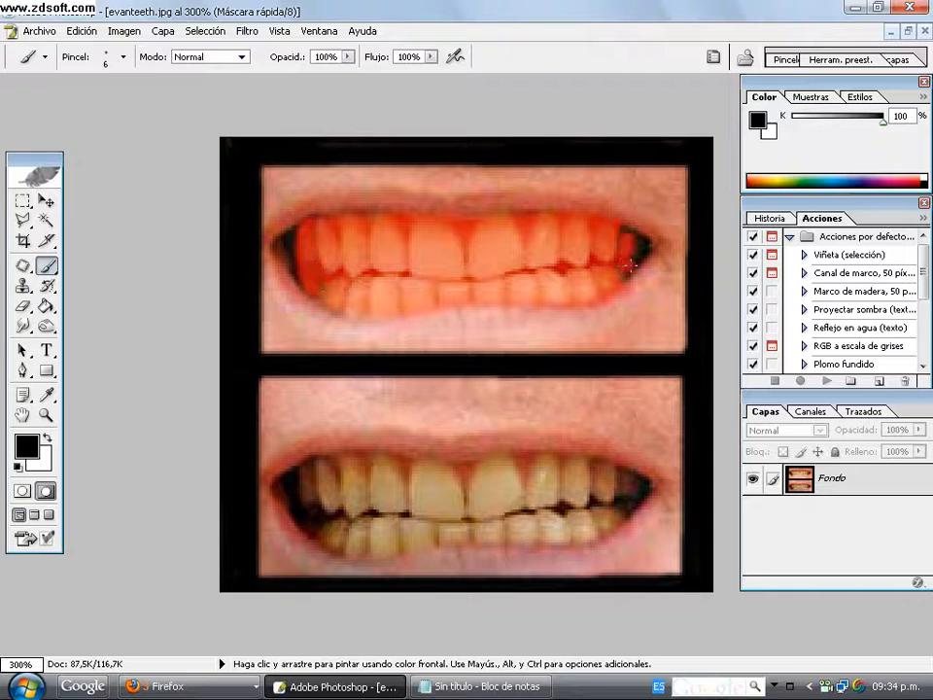
{"action": "left_click_drag", "start_coordinate": [630, 264], "coordinate": [629, 229]}
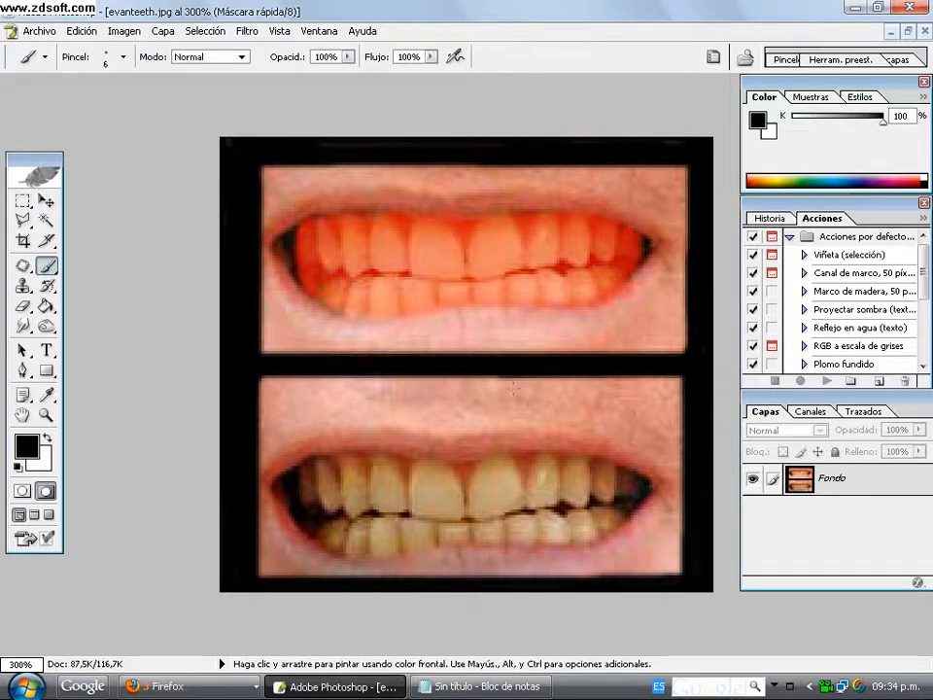
Step: Switch to the empty Notepad note and write "UNA VEZ HECHO ESTO IREMOS A EDITAR EN MODO ESTANDAR"
{"action": "left_click", "coordinate": [483, 686]}
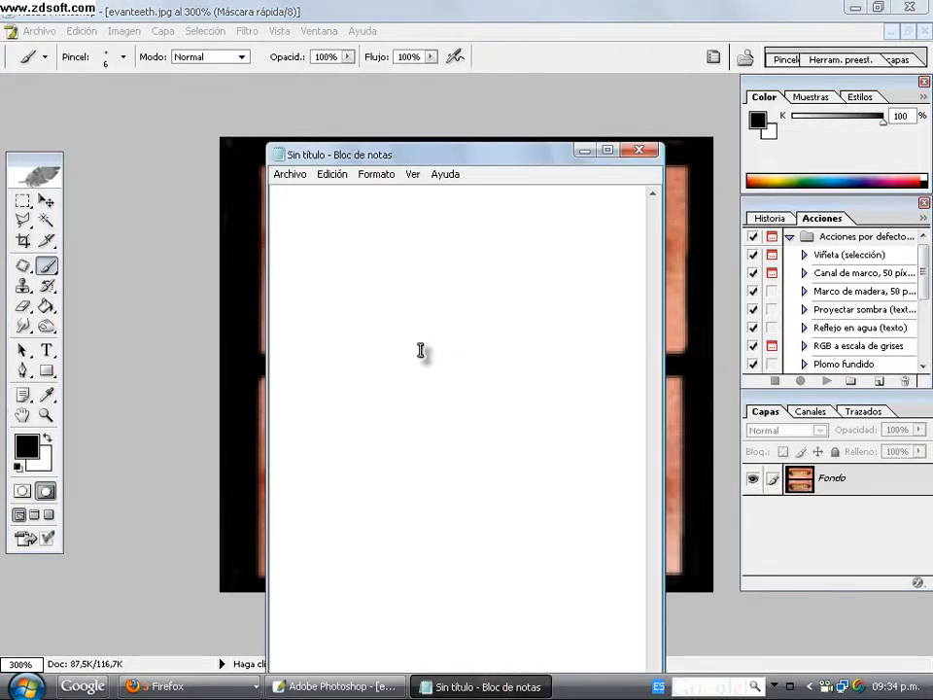
{"action": "type", "text": "UNA VEZ H"}
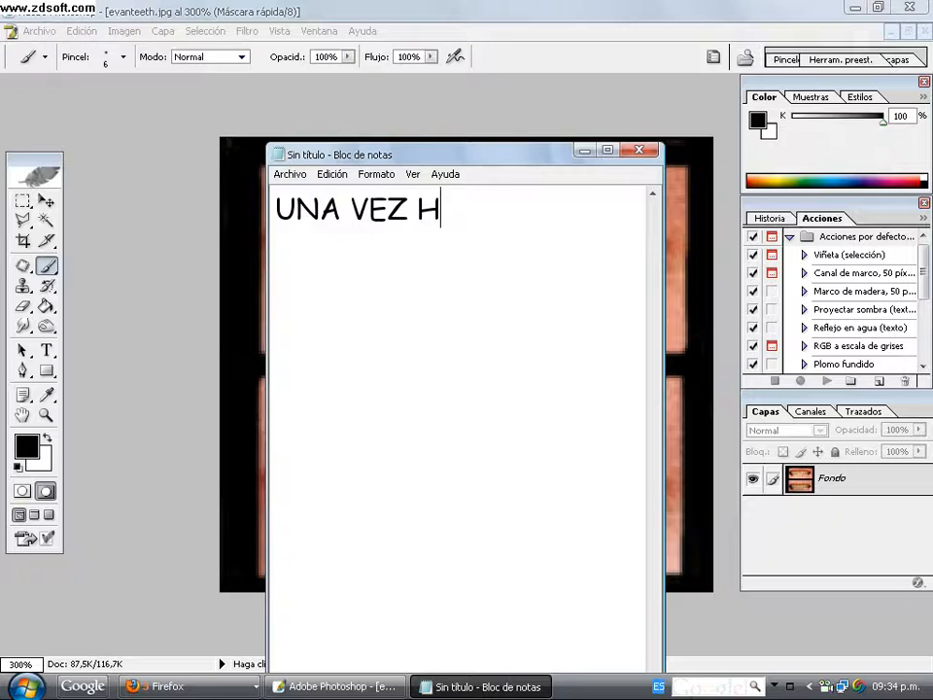
{"action": "type", "text": "ECHO ESTO "}
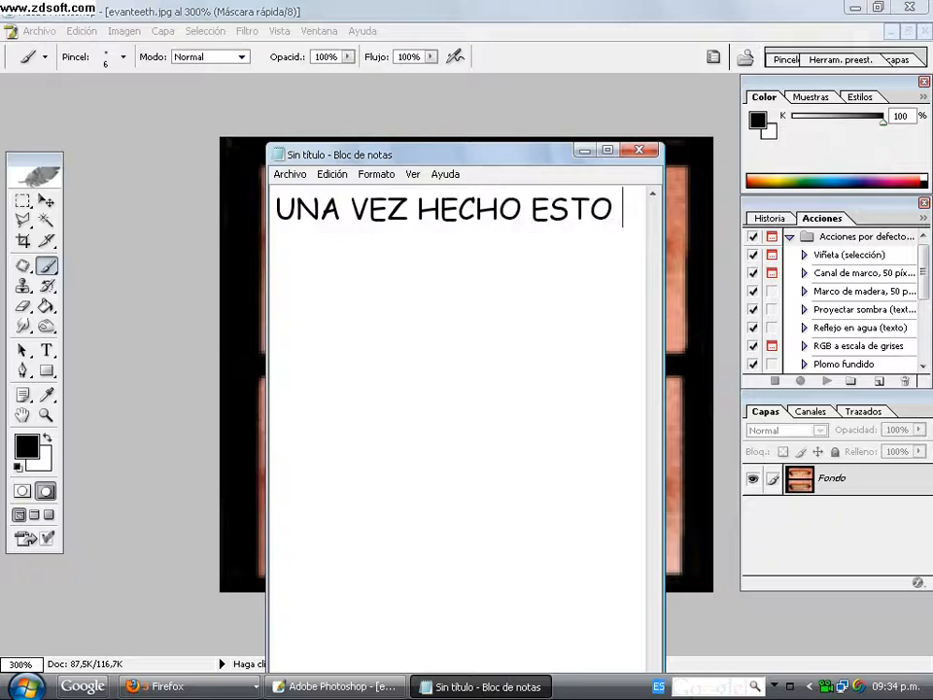
{"action": "type", "text": "IREMOS A E"}
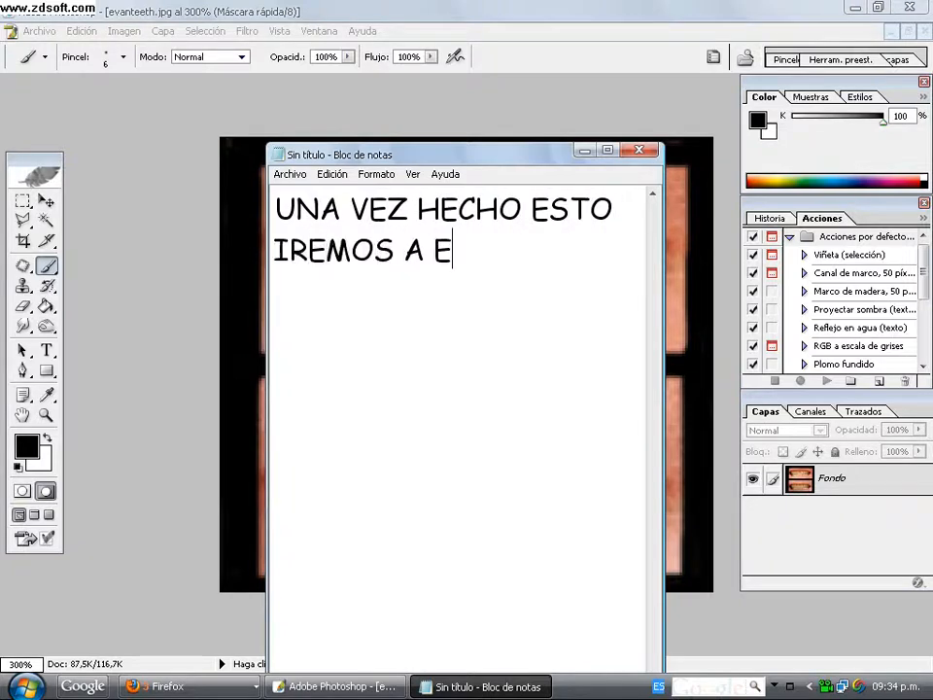
{"action": "type", "text": "DIRTY"}
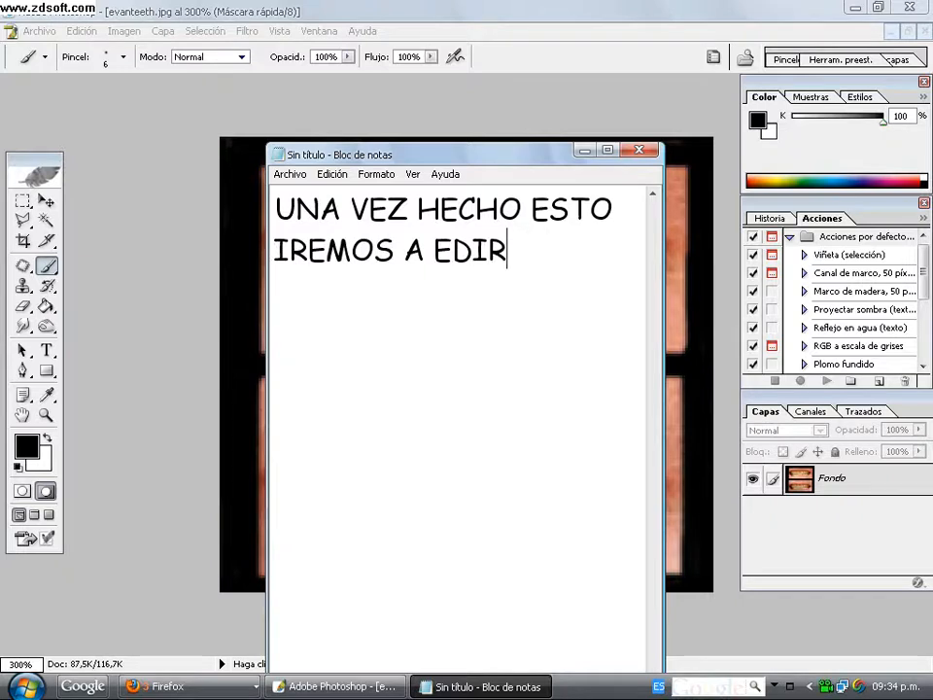
{"action": "key", "text": "BackSpace"}
{"action": "type", "text": "YTA"}
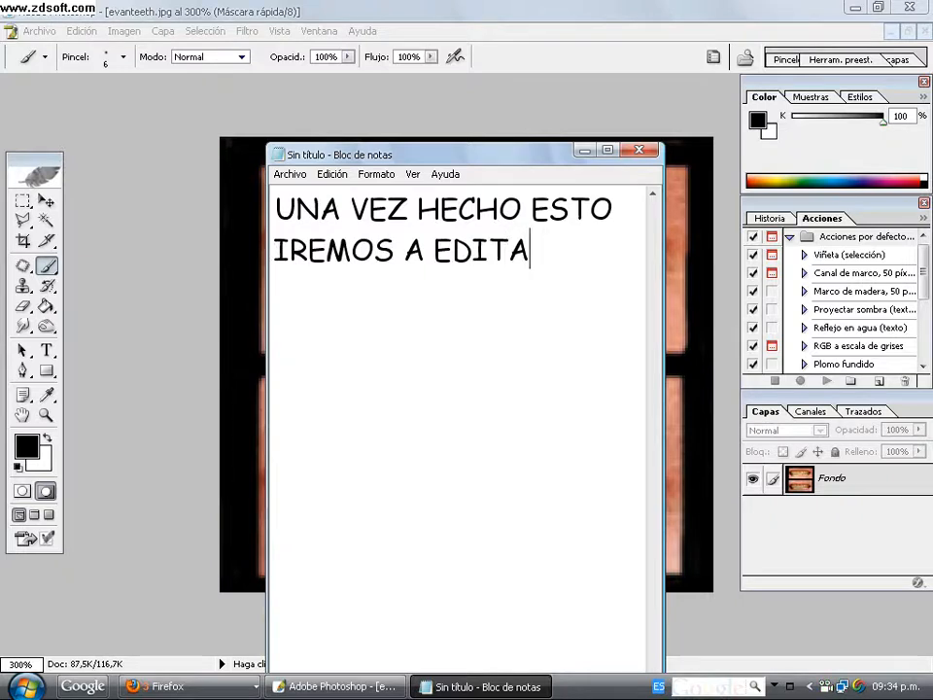
{"action": "type", "text": "R EN MODO ESTANDAR"}
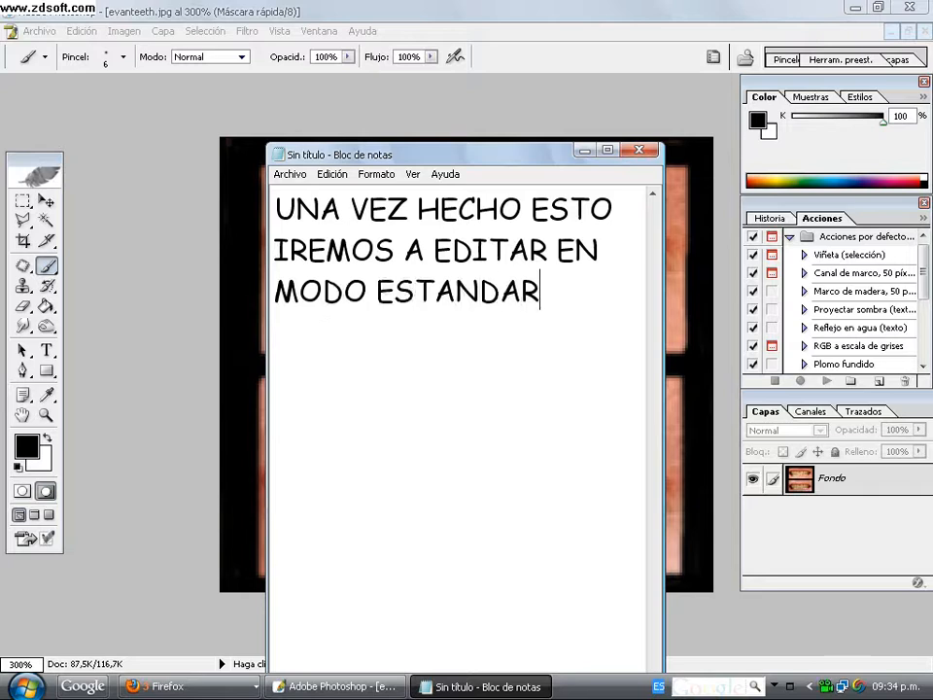
Step: Delete all the text about standard mode from the note and return to the masked image in Photoshop
{"action": "key", "text": "ctrl+a"}
{"action": "key", "text": "Delete"}
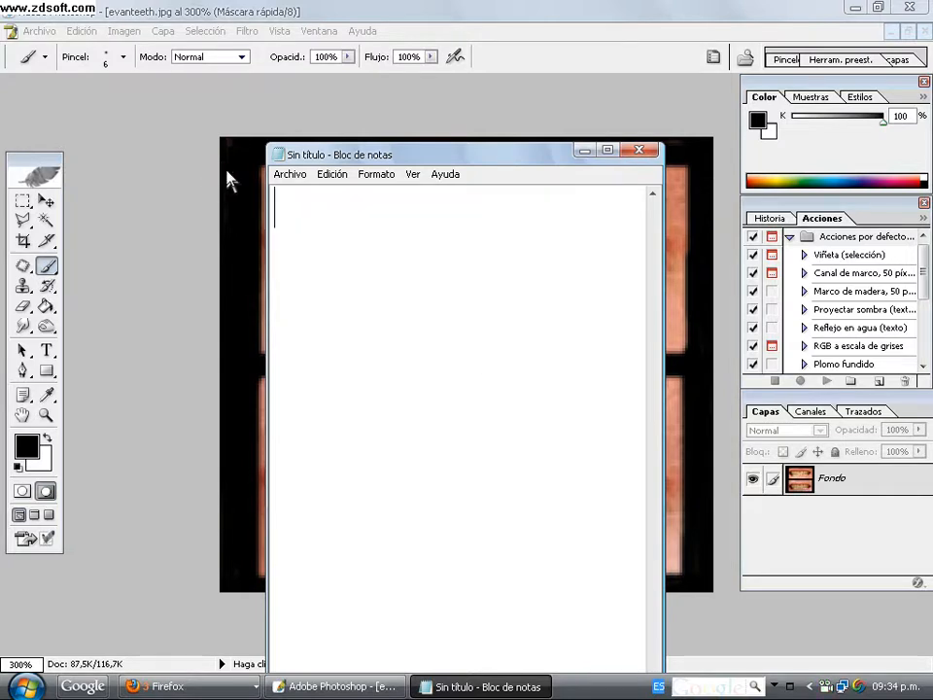
{"action": "left_click", "coordinate": [581, 151]}
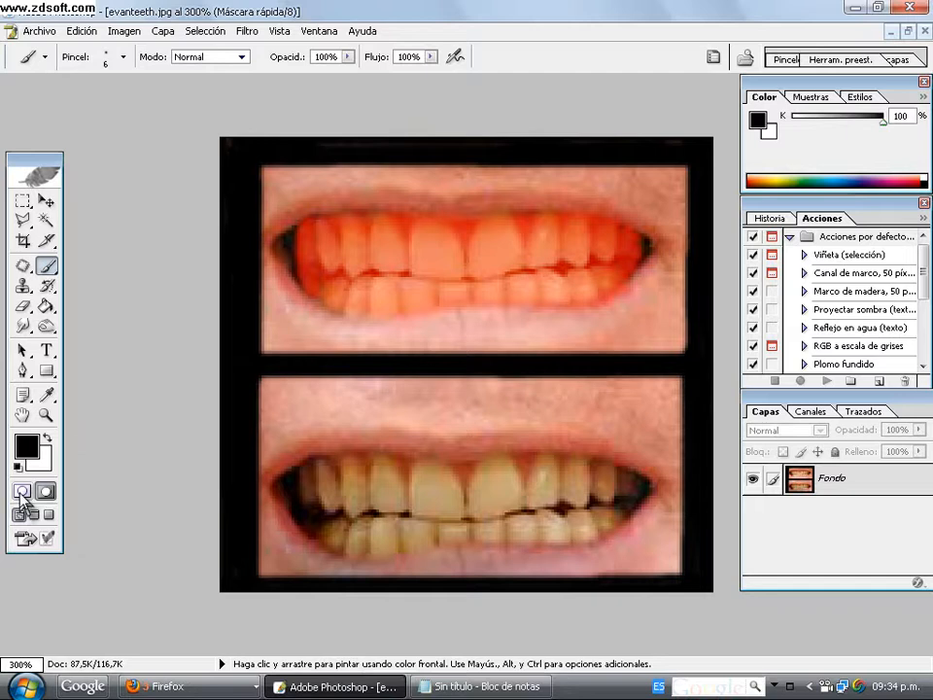
Step: Switch from Quick Mask to standard editing mode and invert the selection made from the mask
{"action": "left_click", "coordinate": [21, 492]}
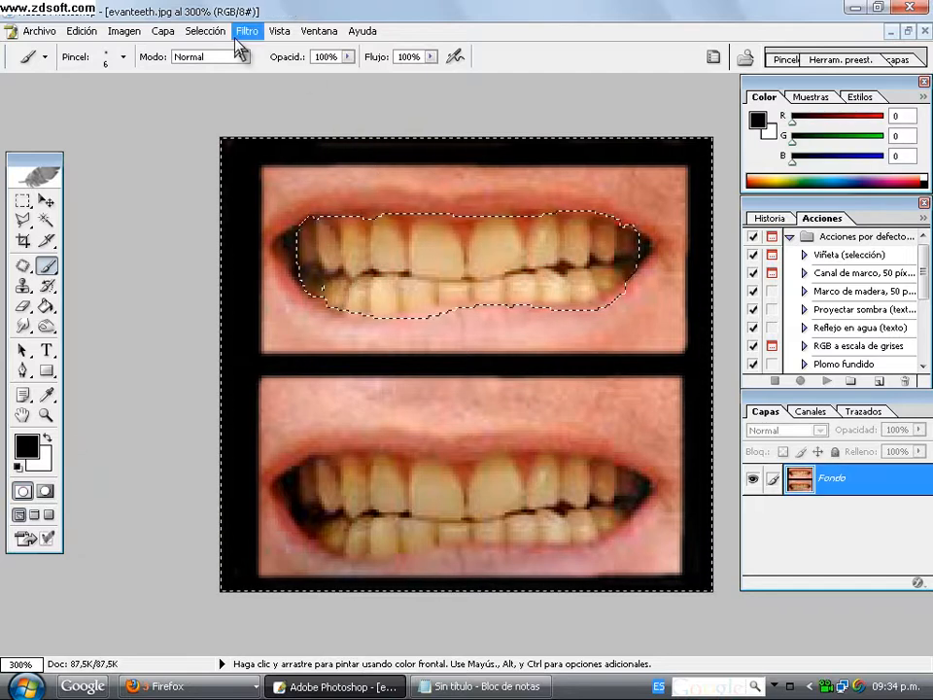
{"action": "left_click", "coordinate": [195, 35]}
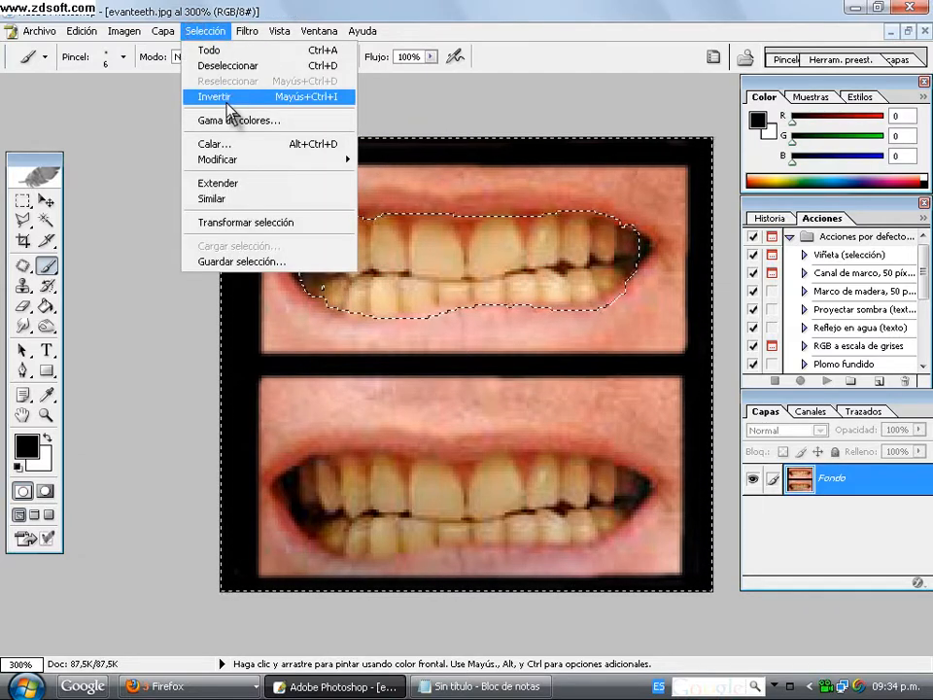
{"action": "left_click", "coordinate": [223, 96]}
{"action": "left_click", "coordinate": [204, 31]}
{"action": "left_click", "coordinate": [209, 97]}
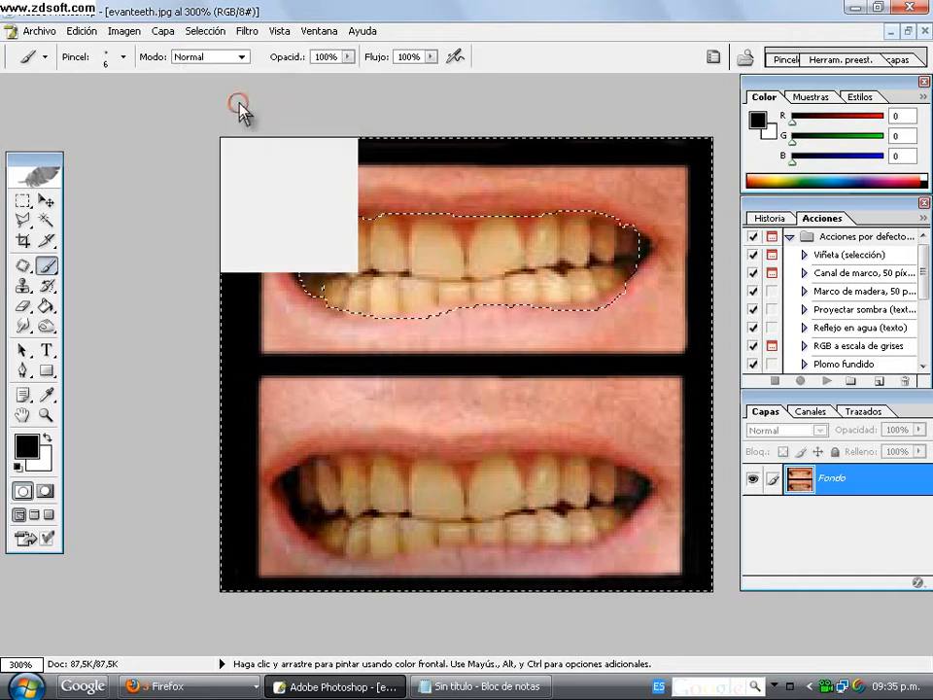
Step: Switch to the empty Notepad note and write "LUEGO IREMOS A SELECCION>>>INVERTIR"
{"action": "left_click", "coordinate": [500, 686]}
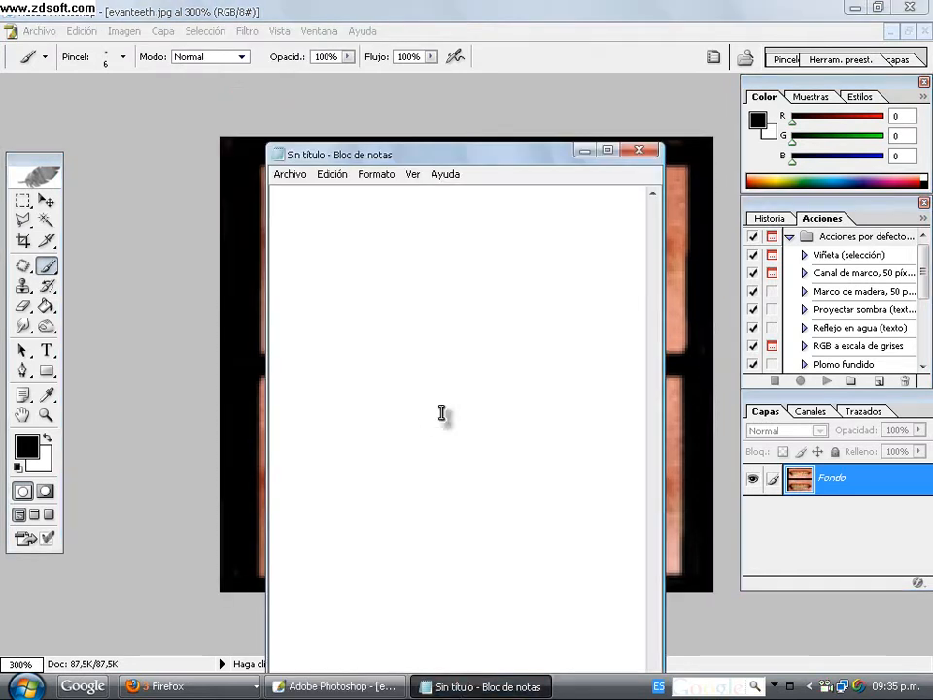
{"action": "type", "text": "LUEGO "}
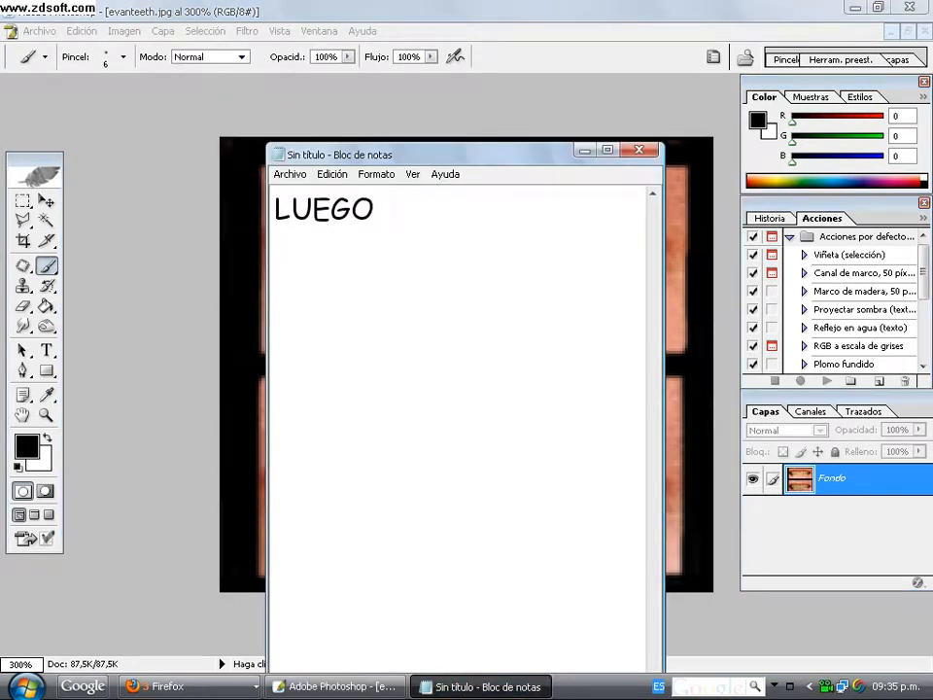
{"action": "type", "text": "IREMOS A SE"}
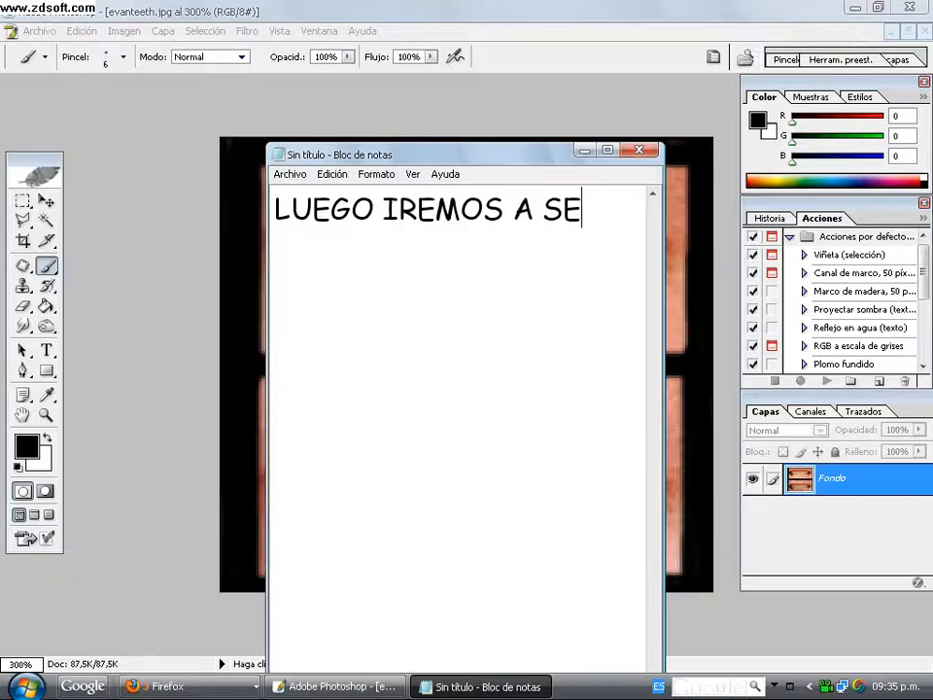
{"action": "type", "text": "LECCION>>>"}
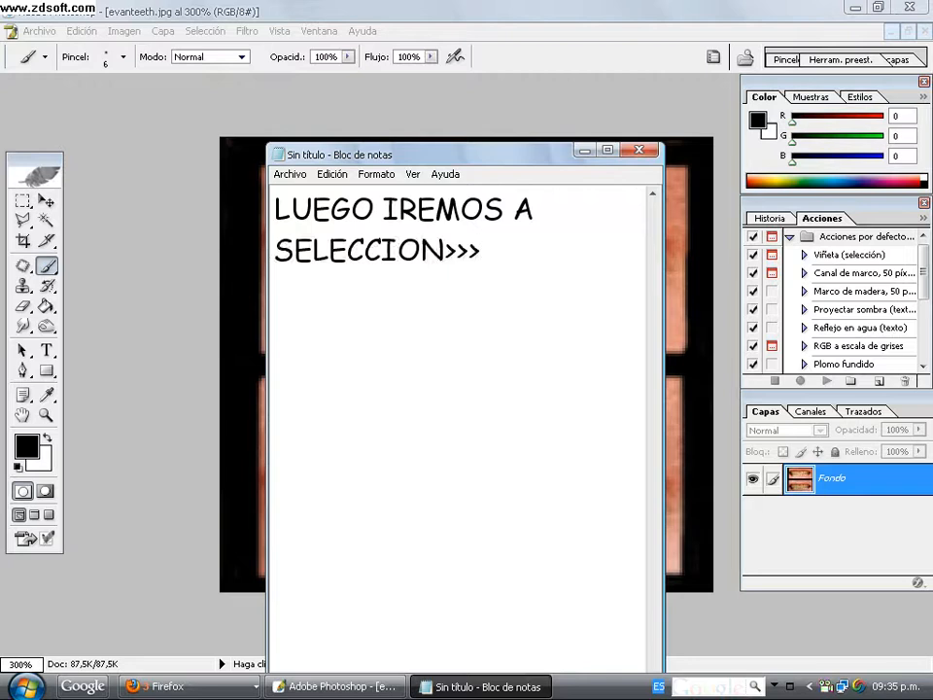
{"action": "type", "text": "INVERTIR"}
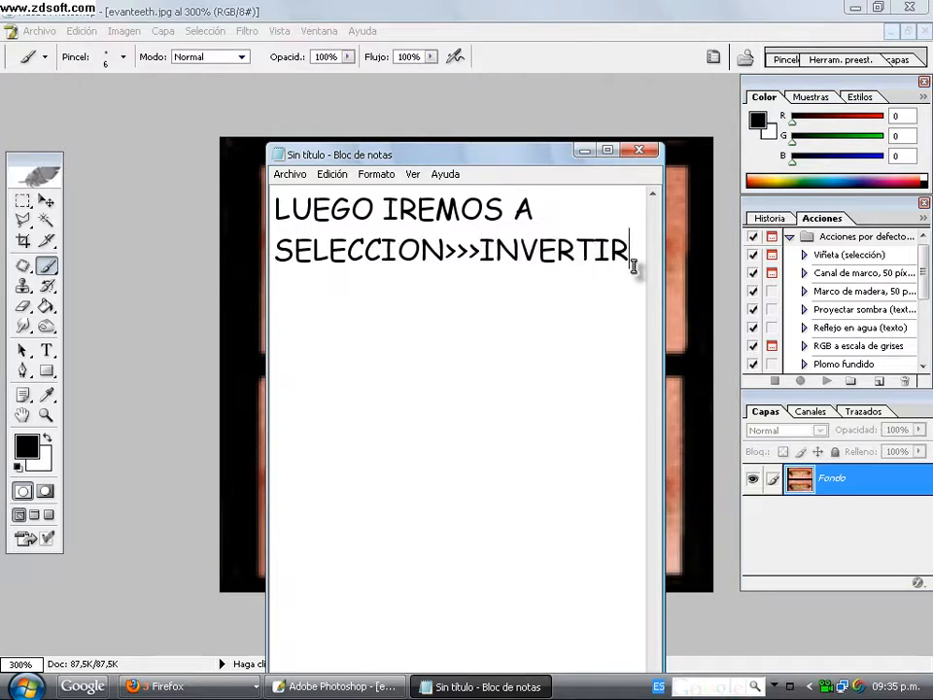
Step: Replace the note's text with "LUEGO IREMOS A IMAGEN>>>AJUSTES>>>TONO/SATURACION"
{"action": "left_click_drag", "start_coordinate": [631, 250], "coordinate": [107, 196]}
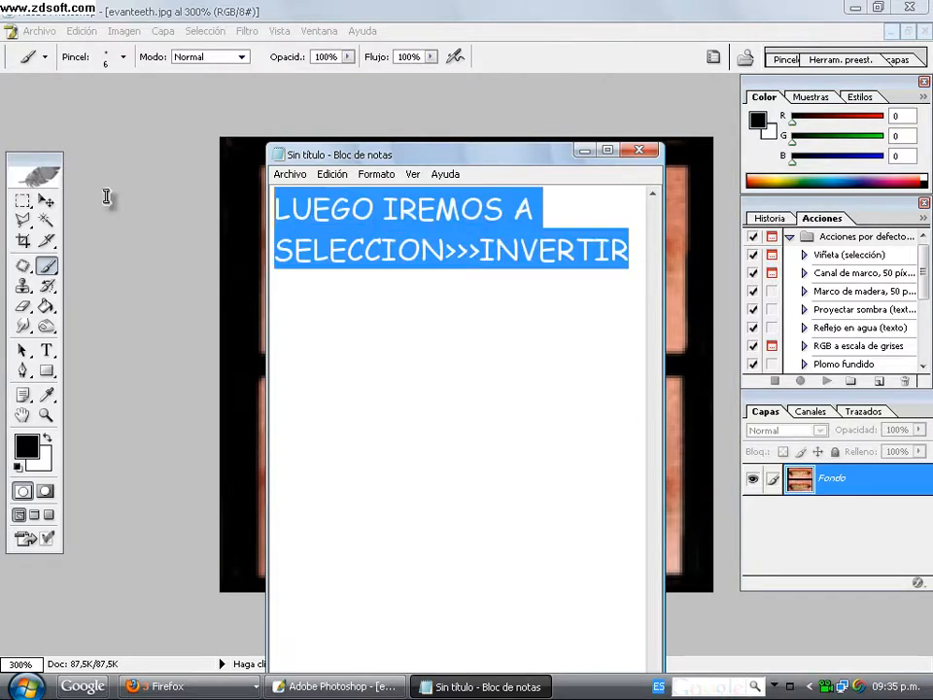
{"action": "key", "text": "Delete"}
{"action": "type", "text": "LUE"}
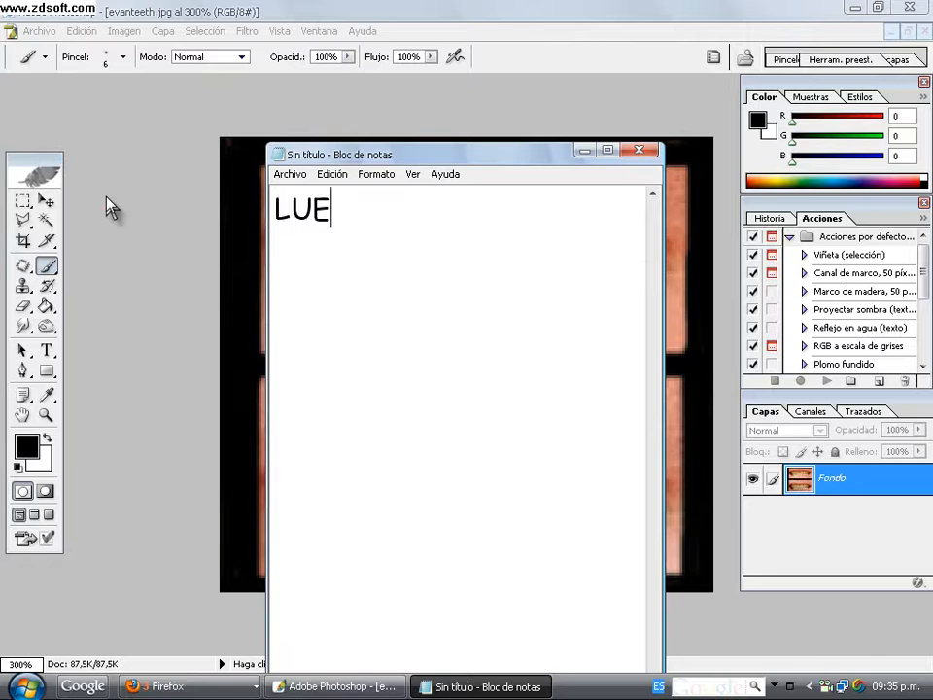
{"action": "type", "text": "GO IREMOS A"}
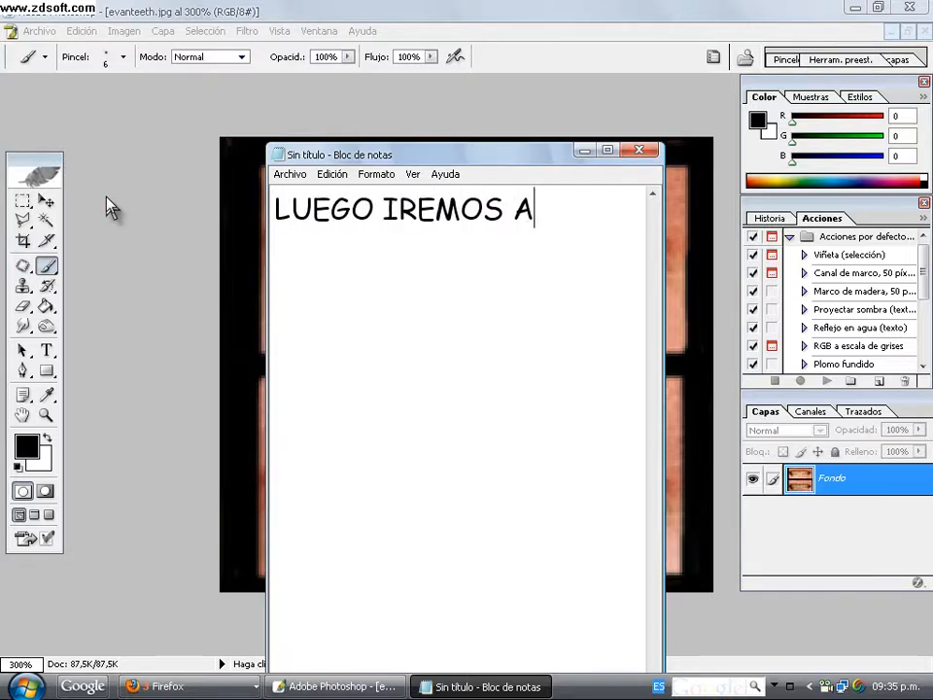
{"action": "type", "text": " A"}
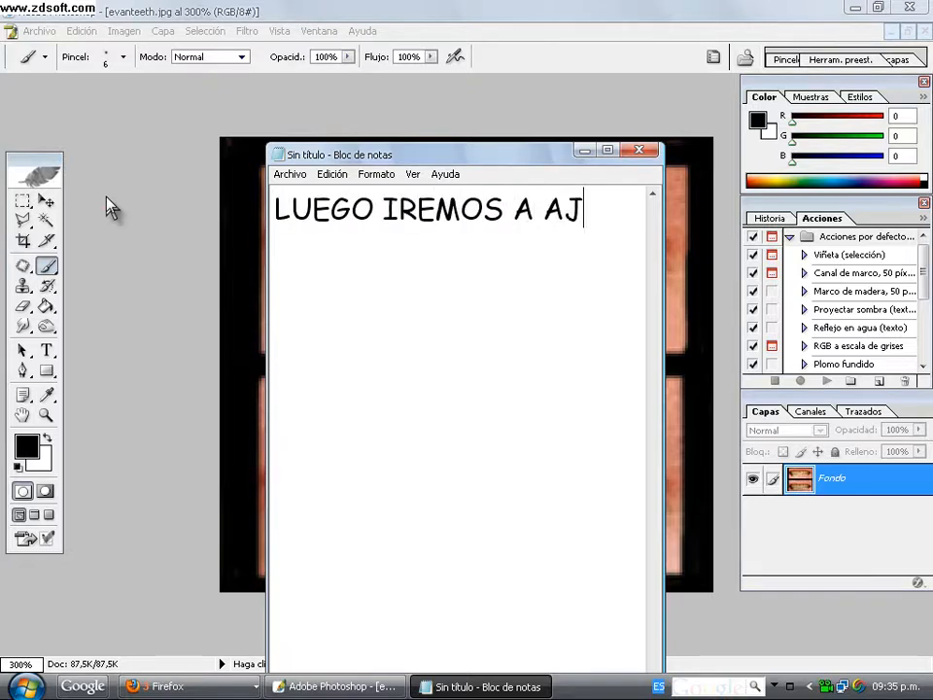
{"action": "key", "text": "BackSpace"}
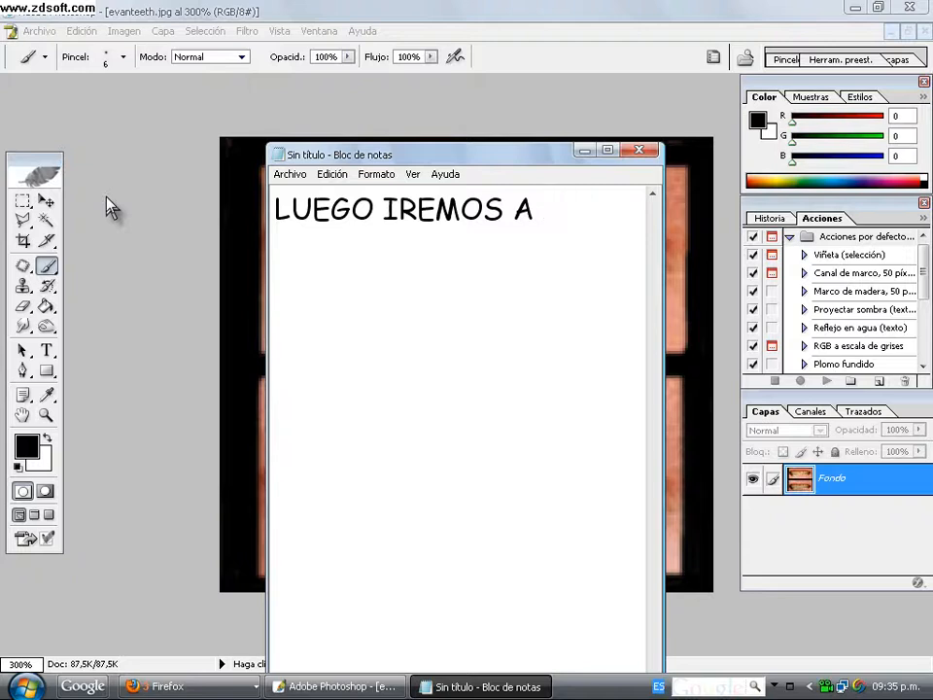
{"action": "type", "text": "IMAGEN"}
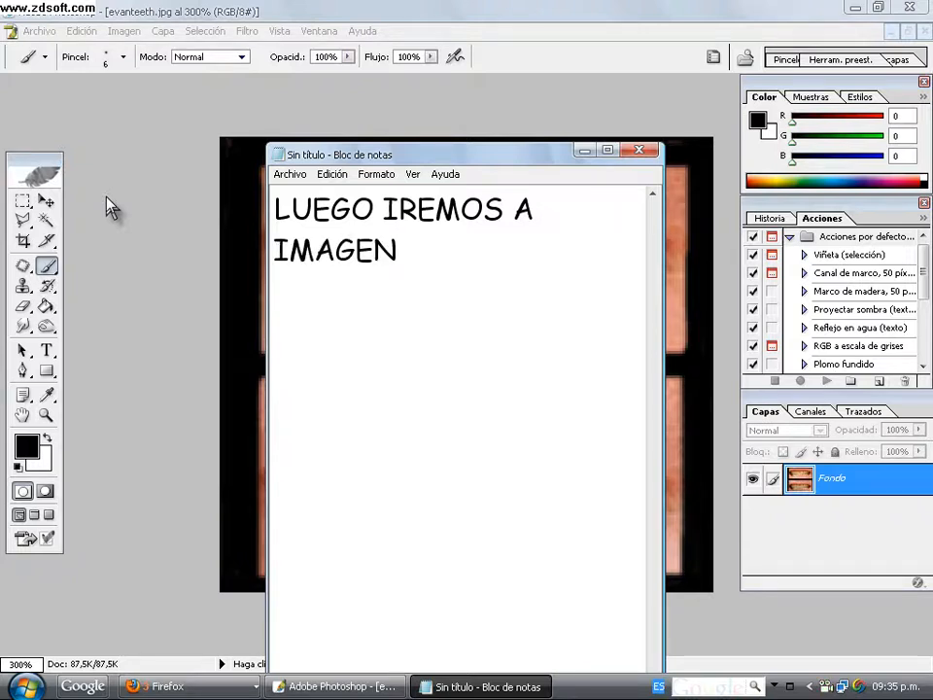
{"action": "type", "text": ">>>AJUSTES>>"}
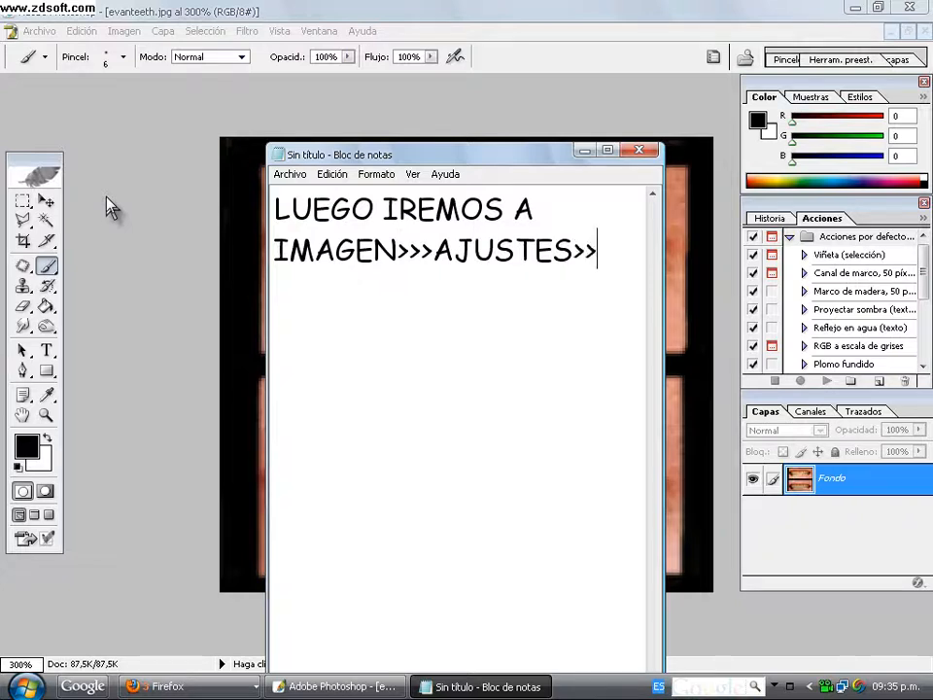
{"action": "type", "text": ">TO"}
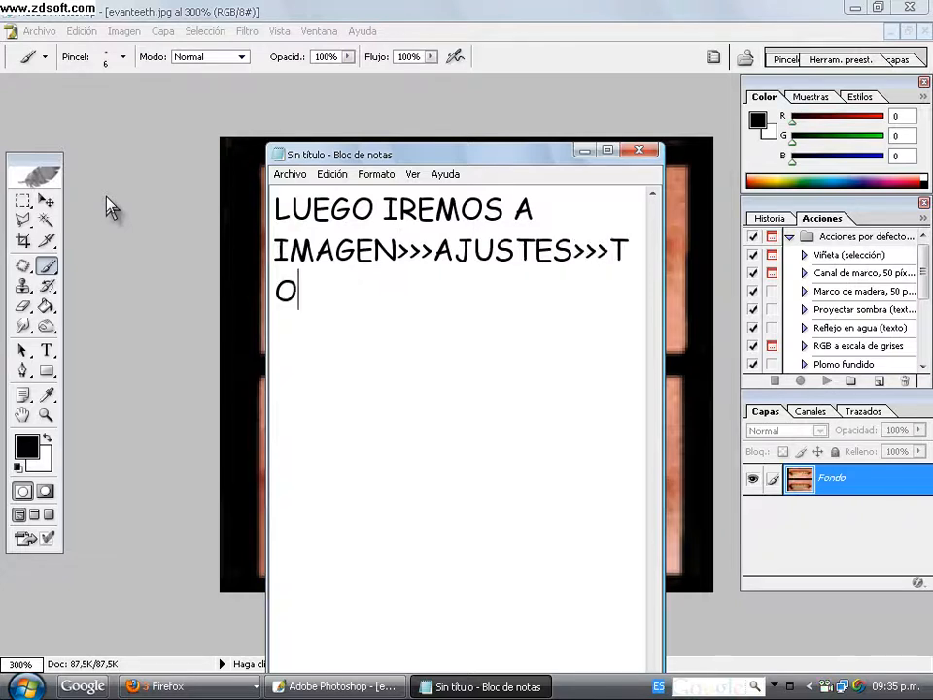
{"action": "type", "text": "NO/"}
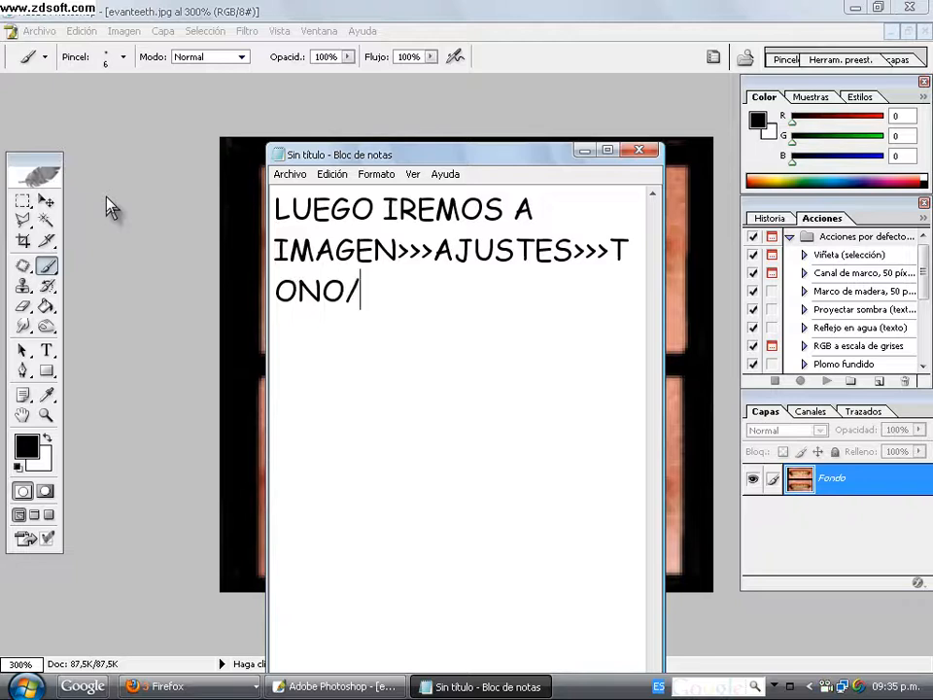
{"action": "type", "text": "SATU"}
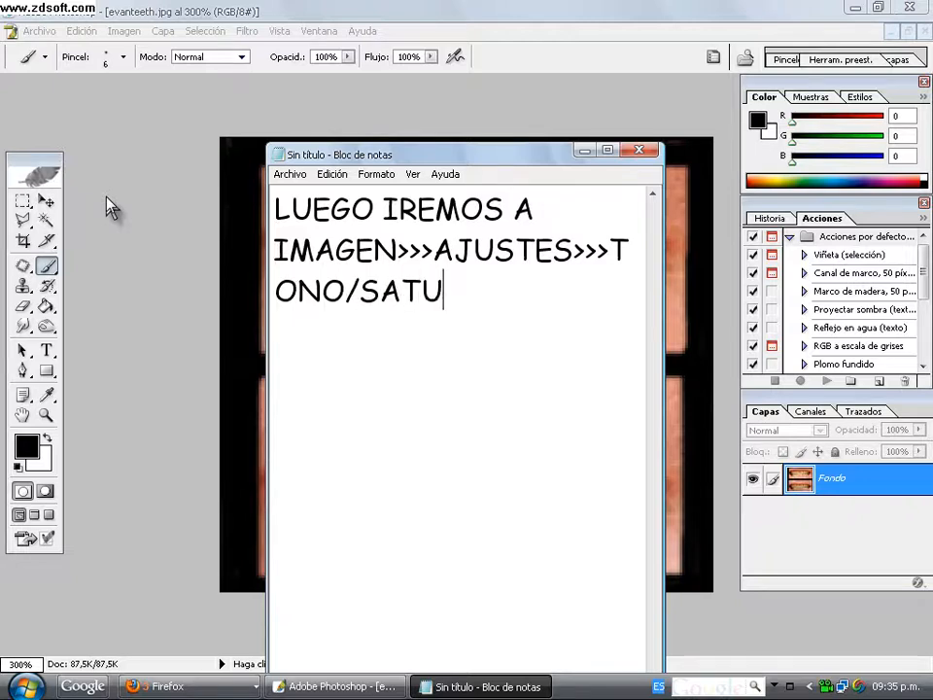
{"action": "type", "text": "RACIO"}
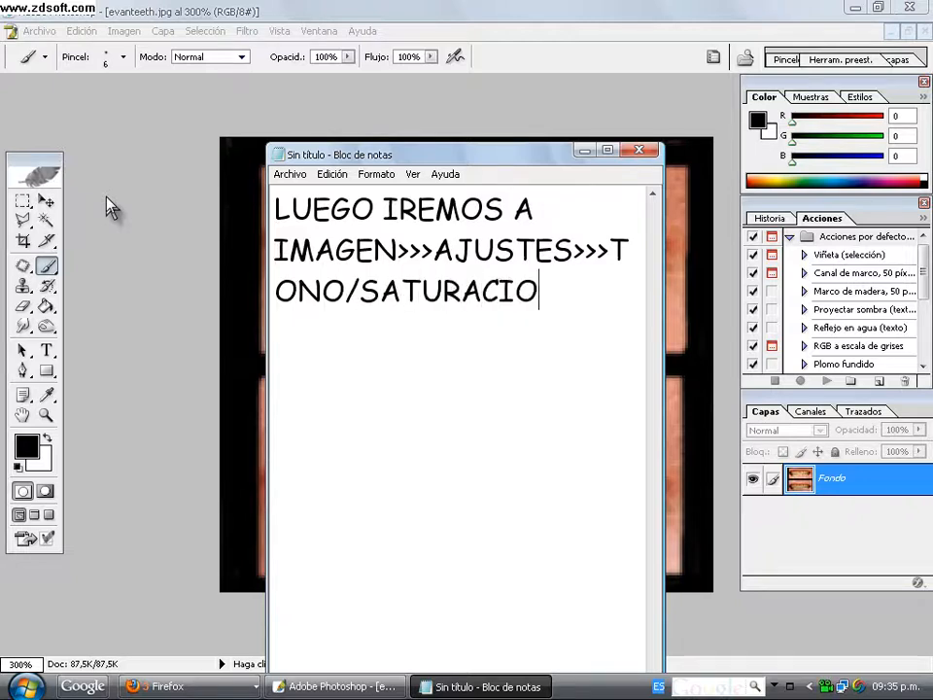
{"action": "type", "text": "N"}
Step: Delete all the text about Tono/saturación from the note and return to the selected teeth in Photoshop
{"action": "left_click_drag", "start_coordinate": [569, 292], "coordinate": [277, 187]}
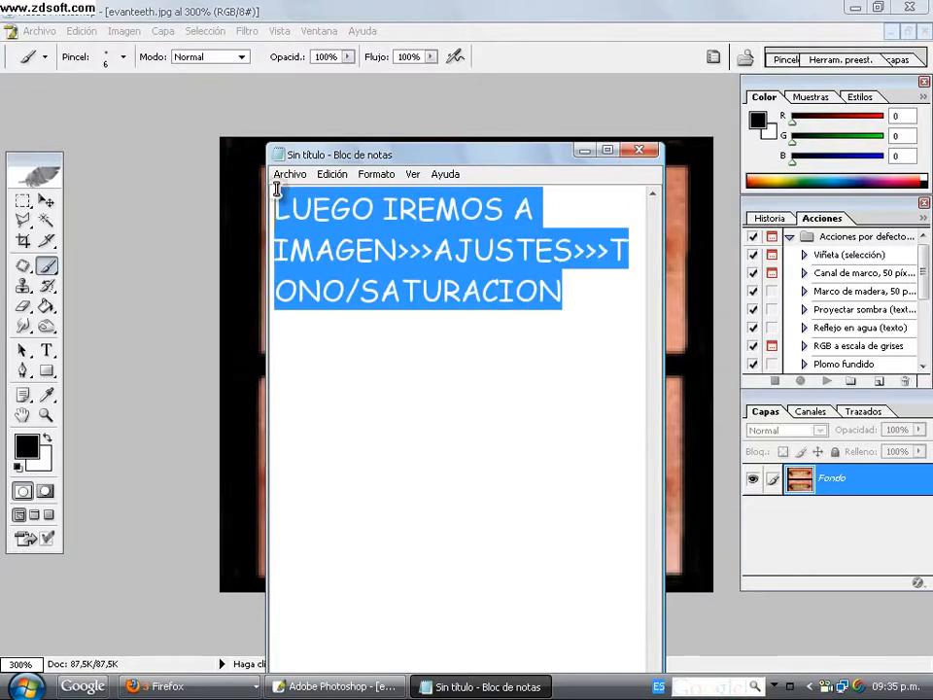
{"action": "key", "text": "Delete"}
{"action": "left_click", "coordinate": [584, 149]}
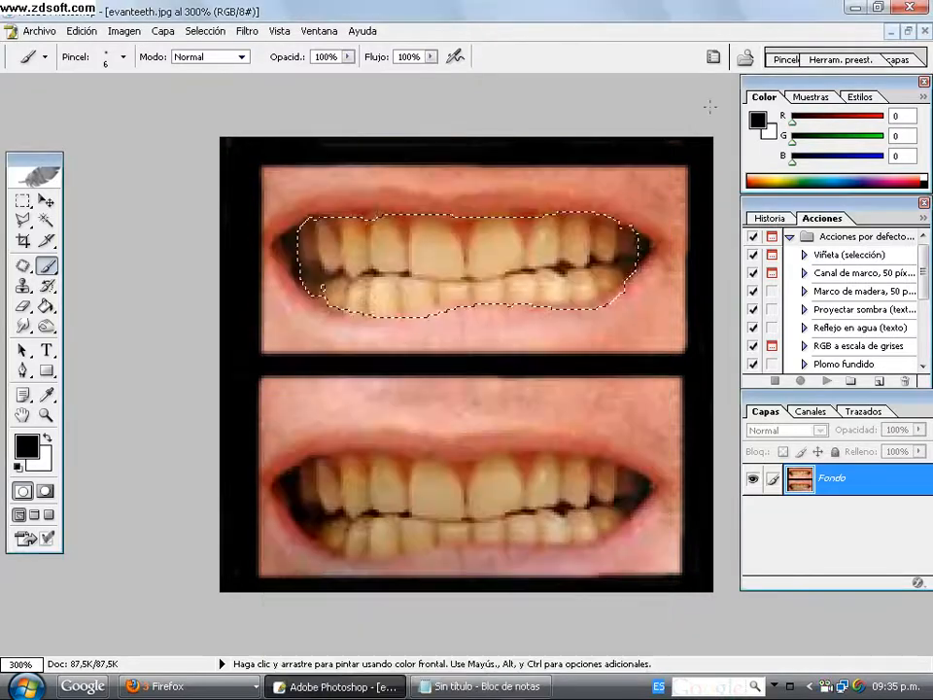
Step: Open the Tono/saturación adjustment for the selected teeth and move its dialog below the upper mouth
{"action": "left_click", "coordinate": [142, 31]}
{"action": "mouse_move", "coordinate": [159, 74]}
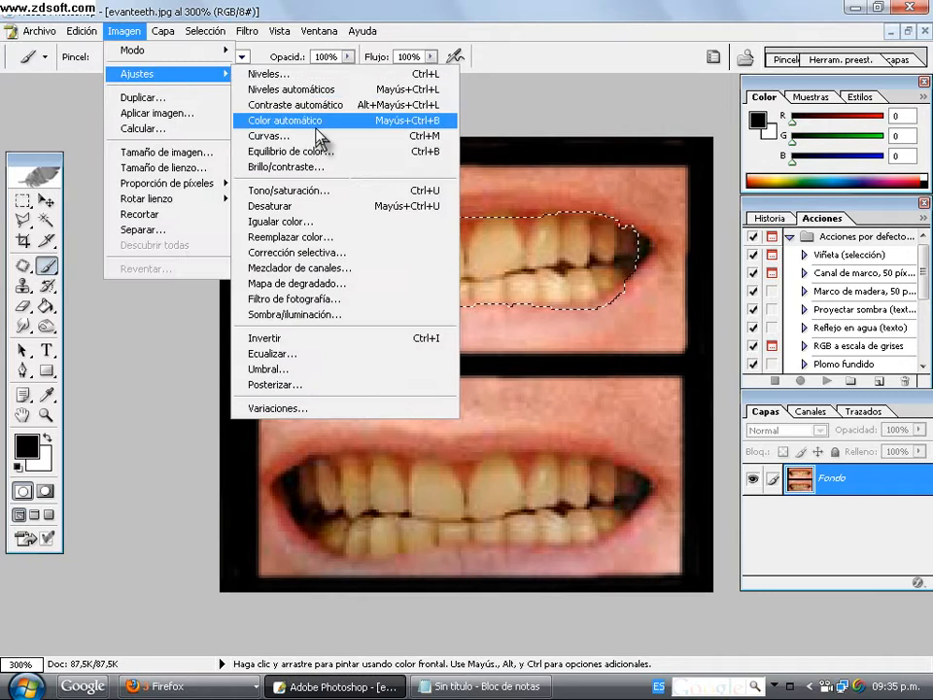
{"action": "left_click", "coordinate": [326, 192]}
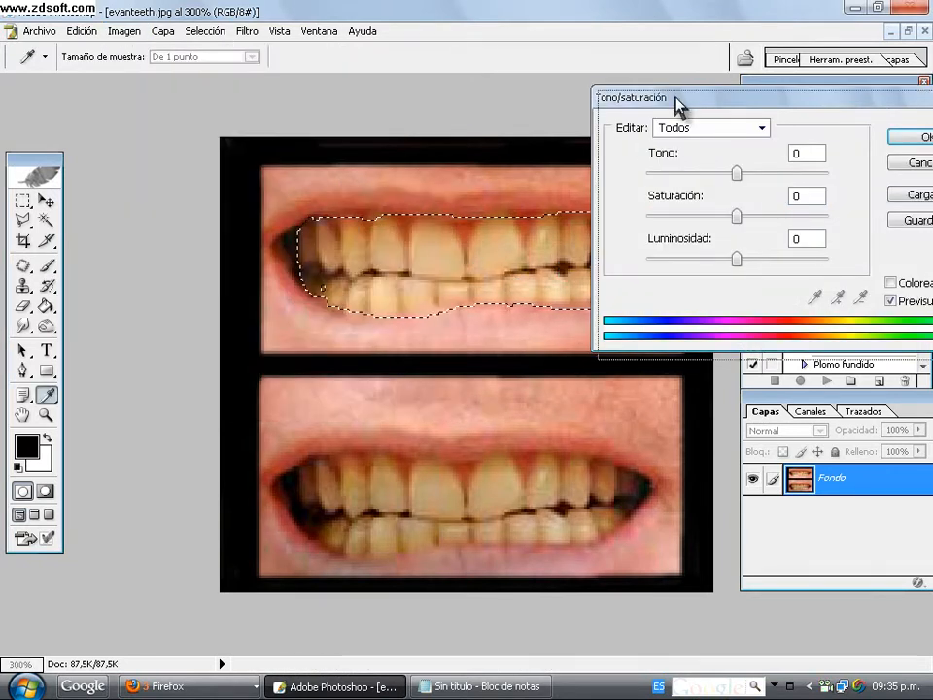
{"action": "mouse_move", "coordinate": [676, 101]}
{"action": "left_mouse_down"}
{"action": "mouse_move", "coordinate": [590, 279]}
{"action": "mouse_move", "coordinate": [346, 353]}
{"action": "mouse_move", "coordinate": [361, 354]}
{"action": "left_mouse_up"}
Step: Switch to the empty Notepad note and write "DONDE DICE EDITAR IREMOS A AMARILLOS"
{"action": "left_click", "coordinate": [466, 686]}
{"action": "left_click", "coordinate": [391, 344]}
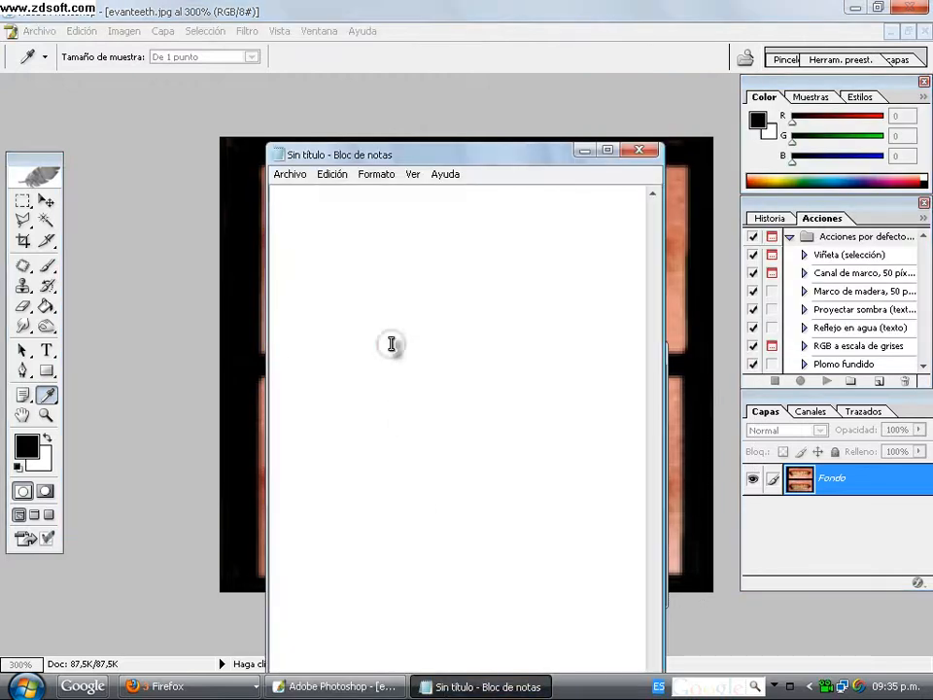
{"action": "type", "text": "DONDE "}
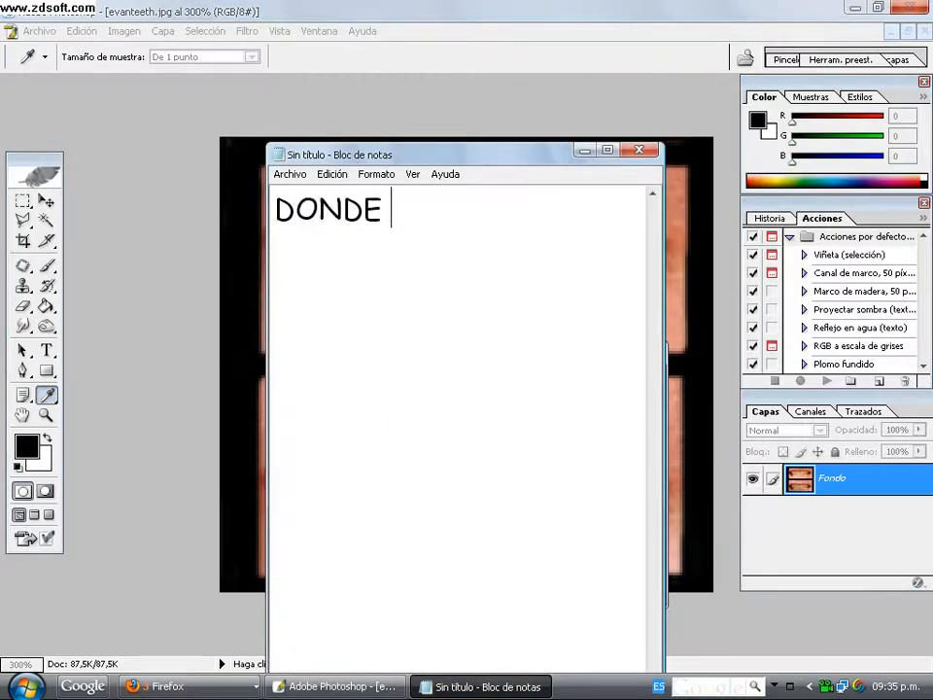
{"action": "type", "text": "DICER"}
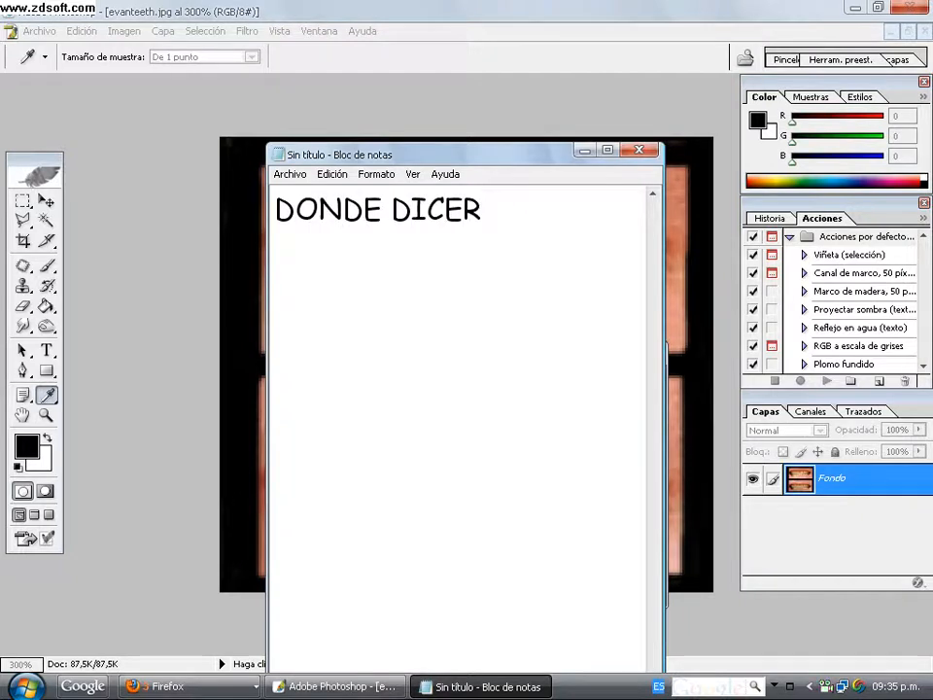
{"action": "key", "text": "BackSpace"}
{"action": "type", "text": " EDI"}
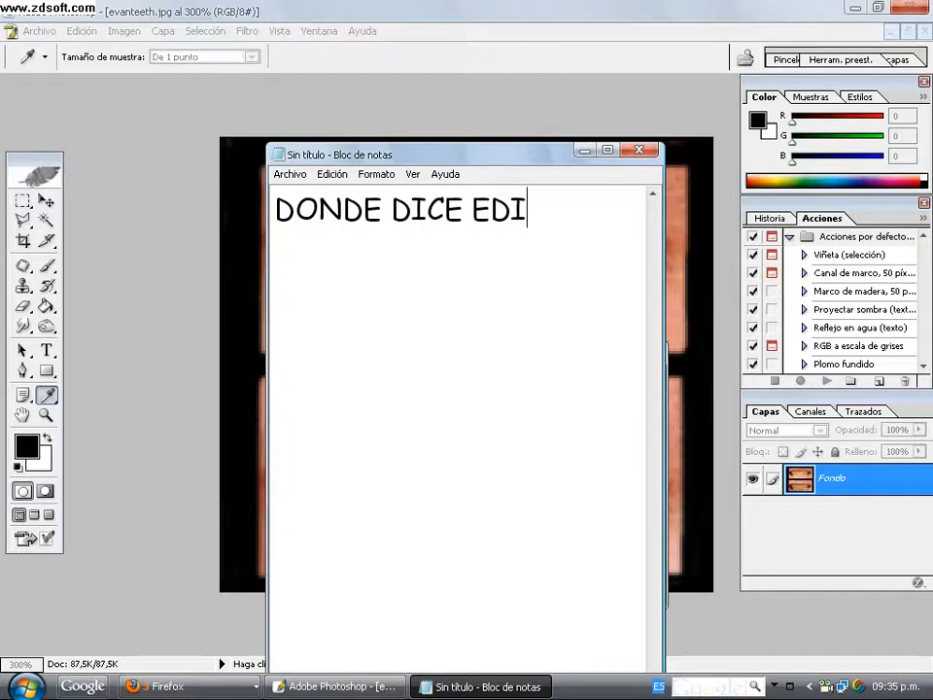
{"action": "type", "text": "TAR IREMOS"}
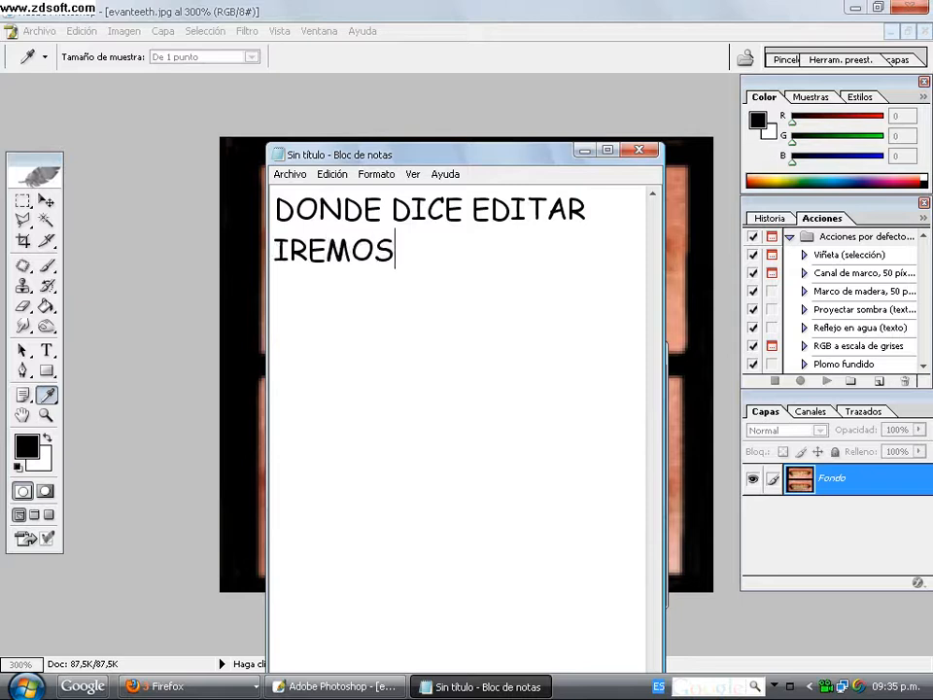
{"action": "type", "text": " A AM"}
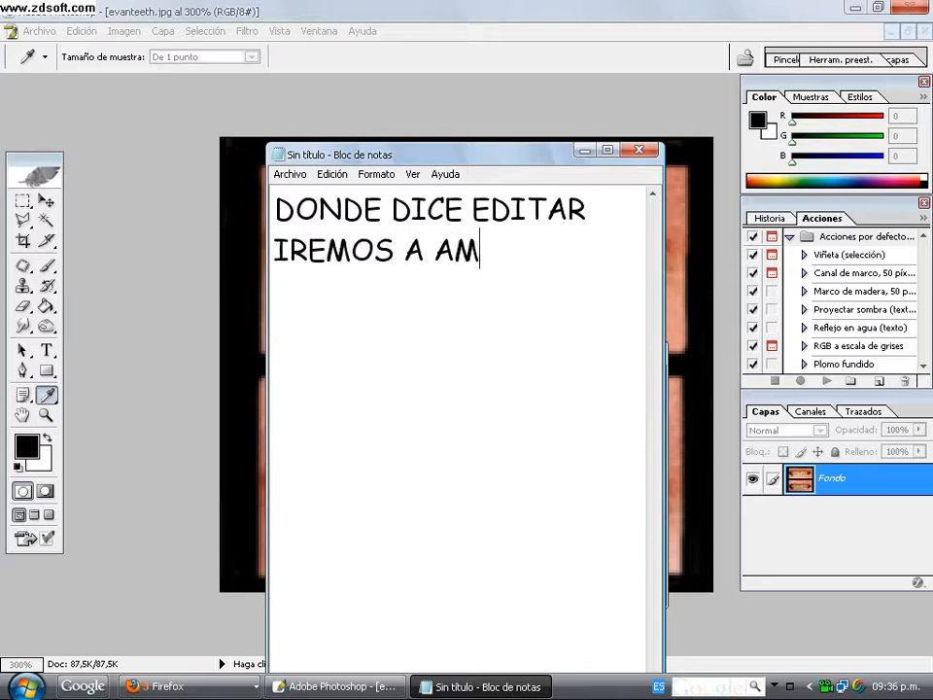
{"action": "type", "text": "ARILLOS"}
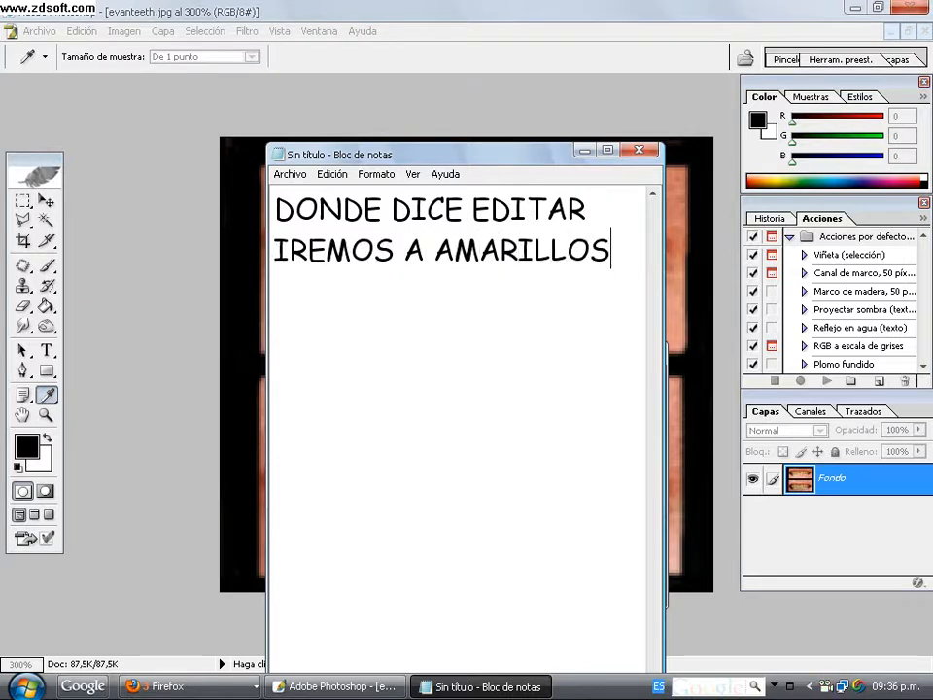
Step: Clear the note and, back in Photoshop, set the Tono/saturación adjustment to edit Amarillos
{"action": "left_click_drag", "start_coordinate": [610, 251], "coordinate": [203, 199]}
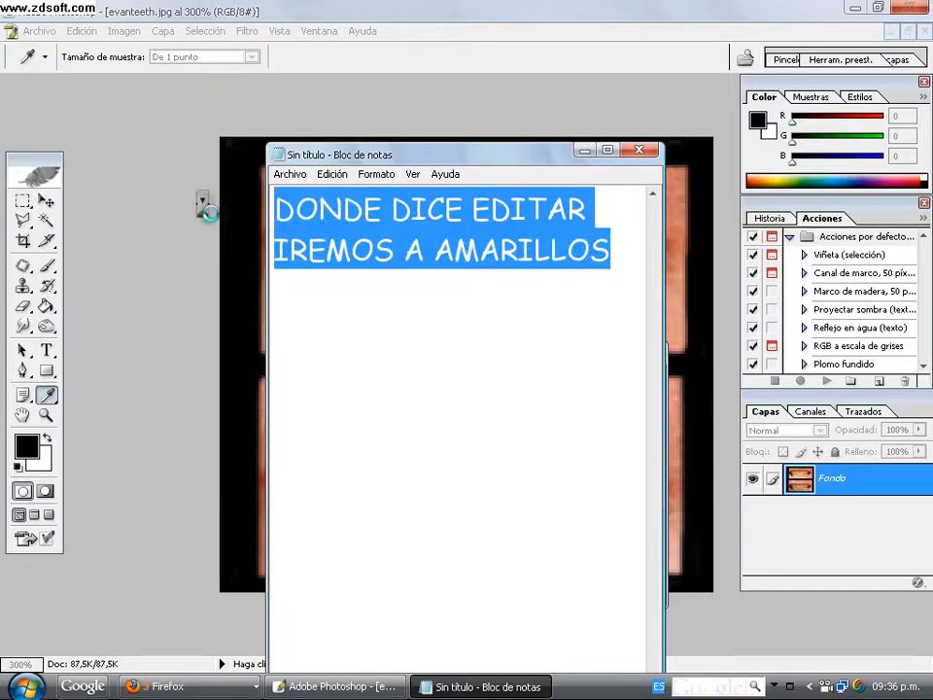
{"action": "key", "text": "Delete"}
{"action": "left_click", "coordinate": [589, 150]}
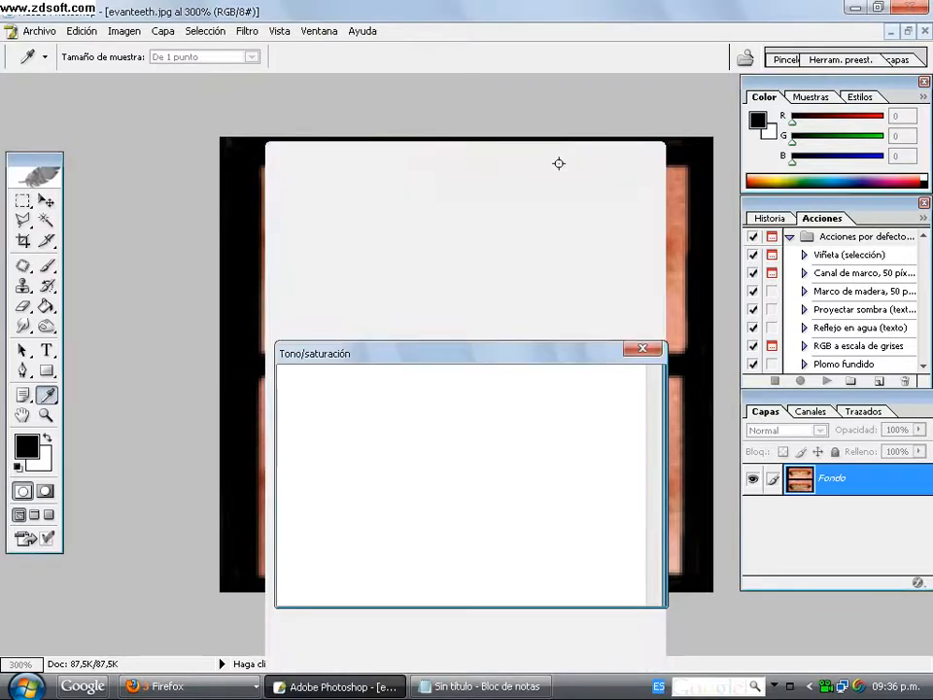
{"action": "left_click", "coordinate": [445, 384]}
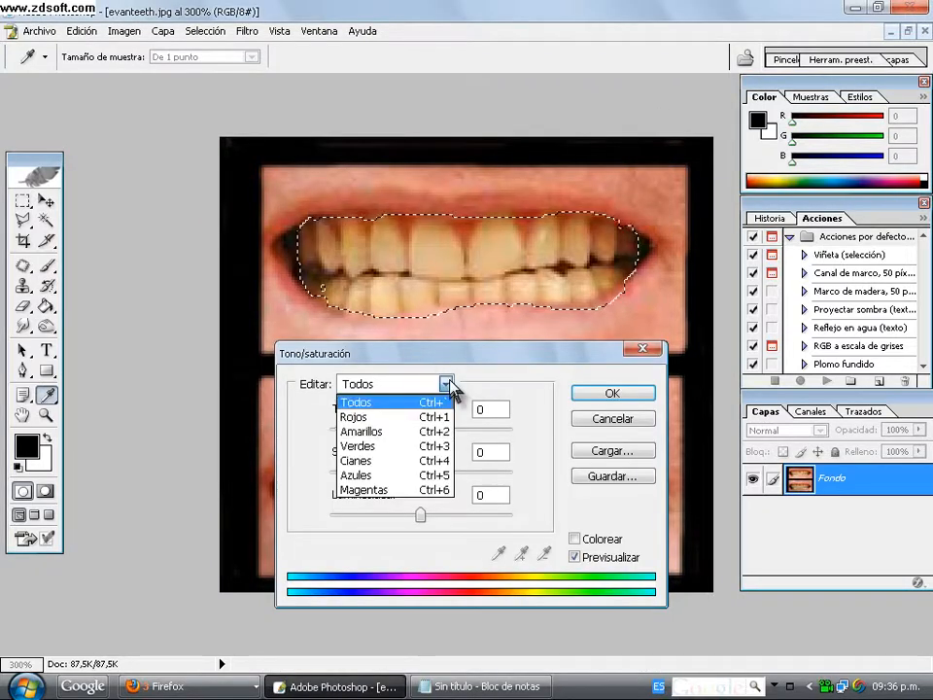
{"action": "left_click", "coordinate": [407, 442]}
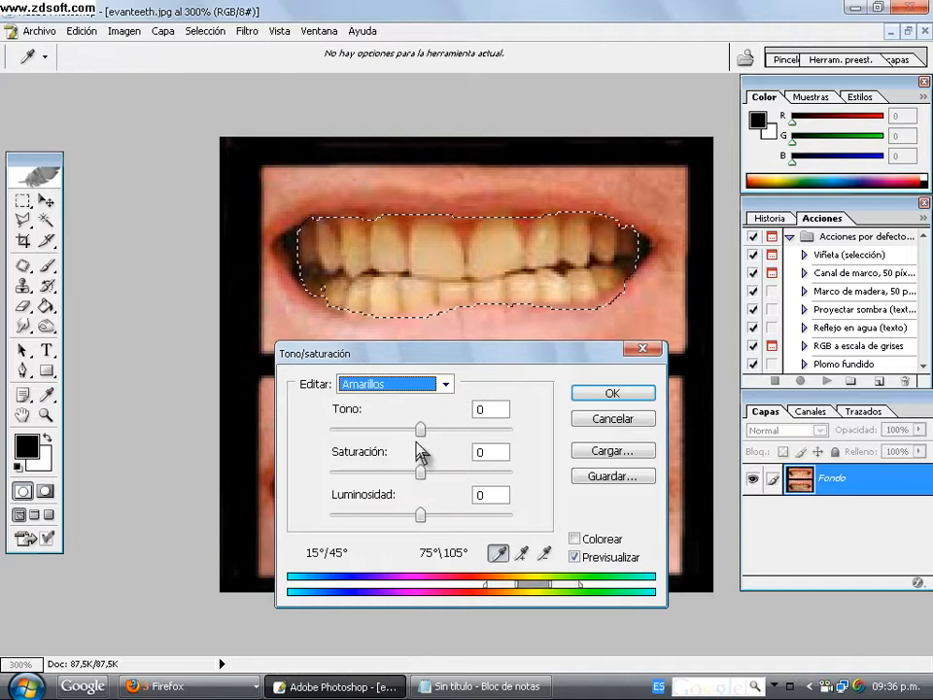
Step: Switch to the empty Notepad note and write "LUEGO IREMOS AJUSTANDO HASTA QUE QUEDE EL COLOR BLANCO"
{"action": "left_click", "coordinate": [481, 687]}
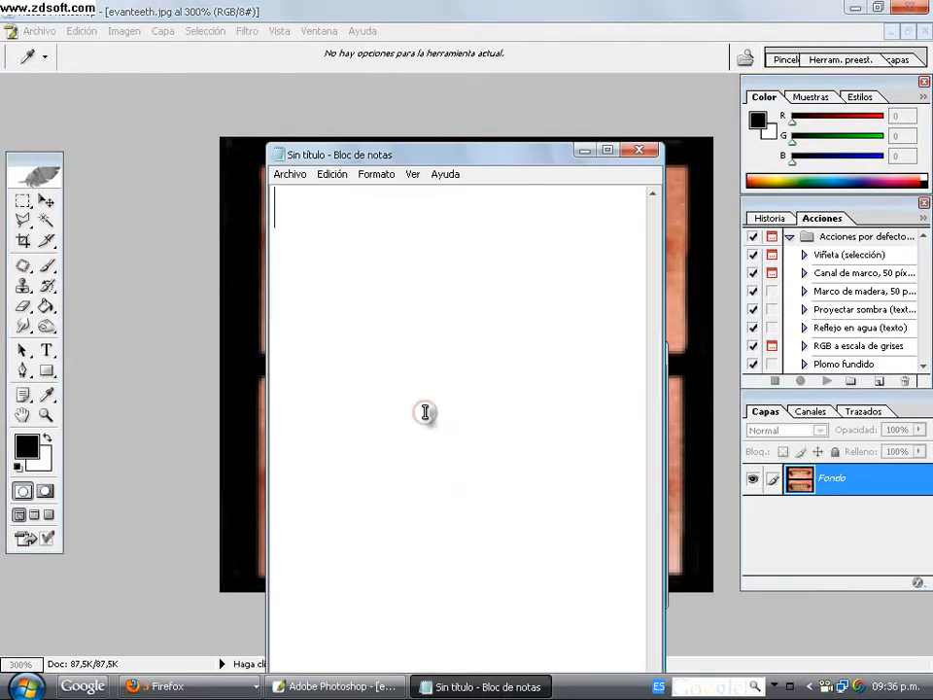
{"action": "type", "text": "L"}
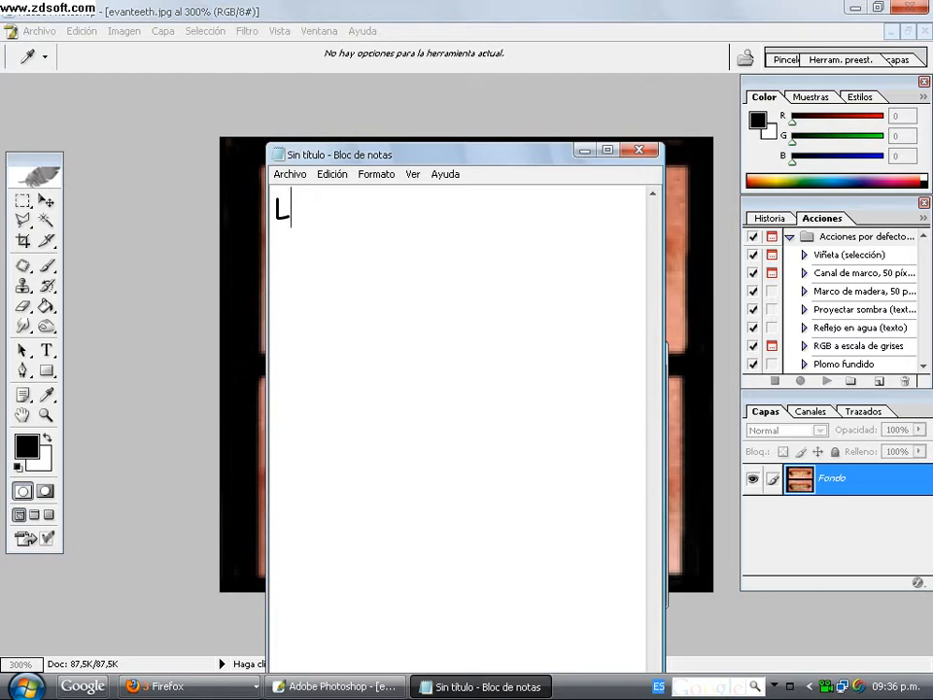
{"action": "type", "text": "EUEGO "}
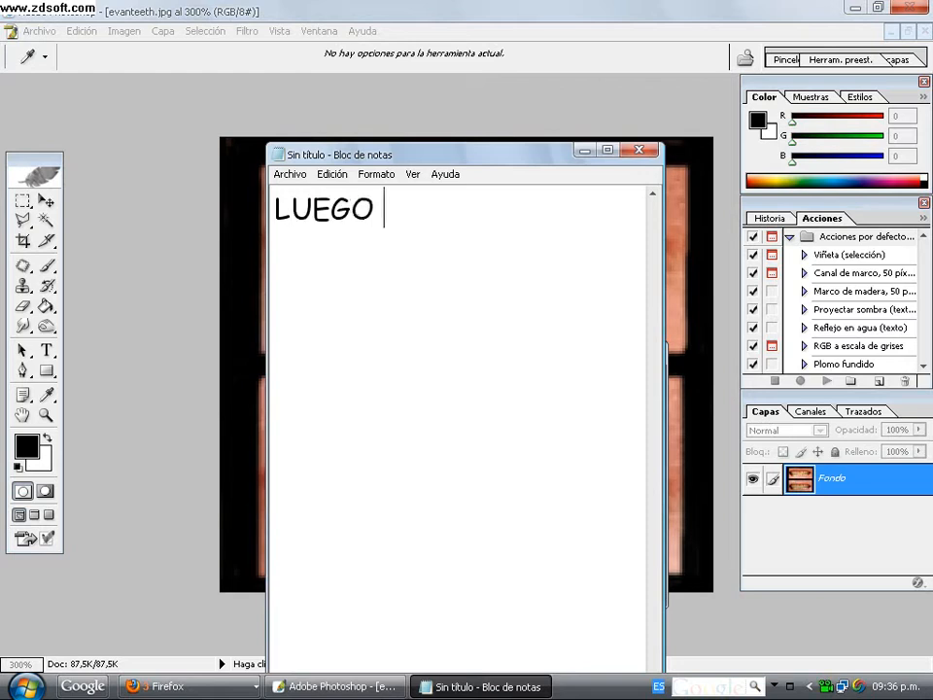
{"action": "type", "text": "IREMOS AU"}
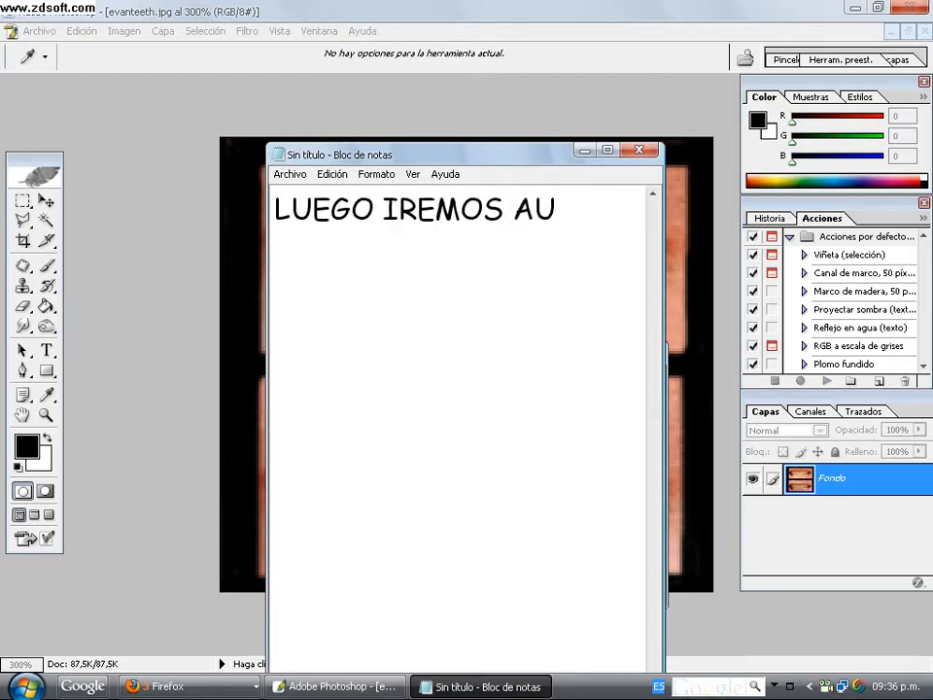
{"action": "key", "text": "BackSpace"}
{"action": "type", "text": "JUSTANDO"}
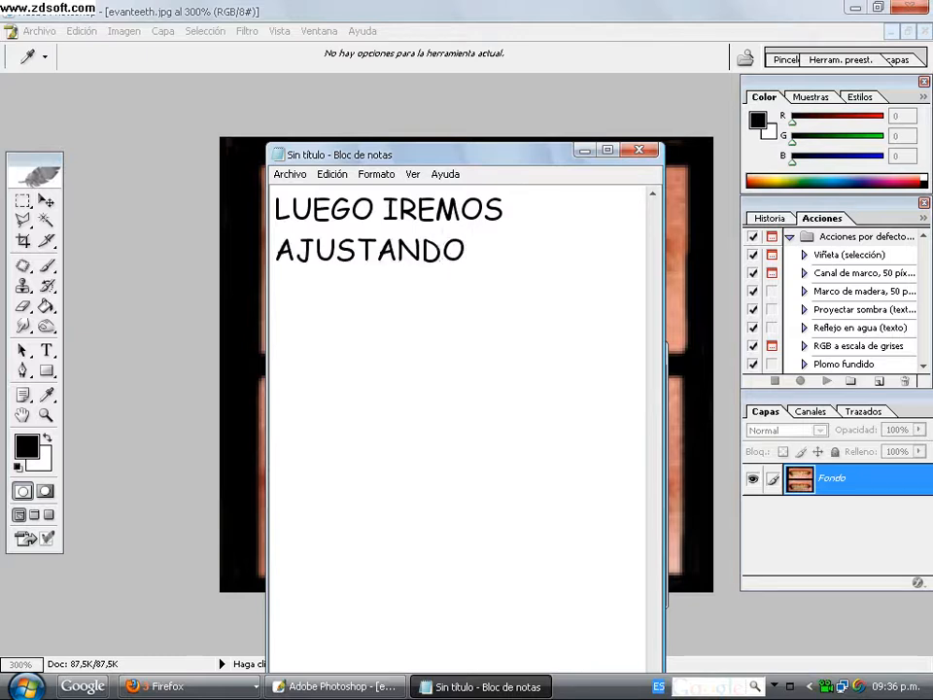
{"action": "type", "text": " HASTA QUE QUE"}
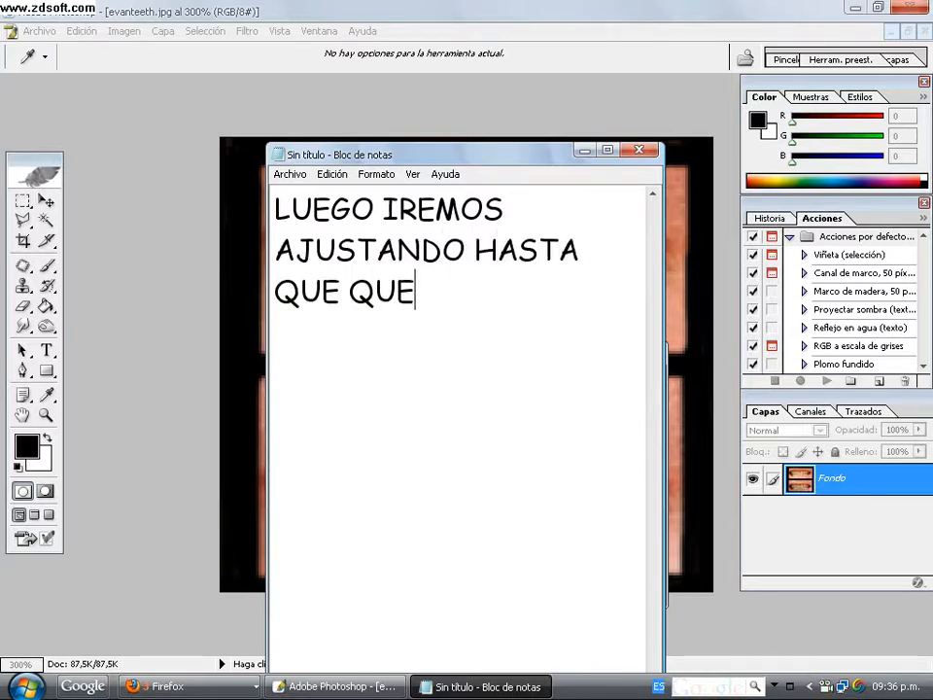
{"action": "type", "text": "DE EL COL"}
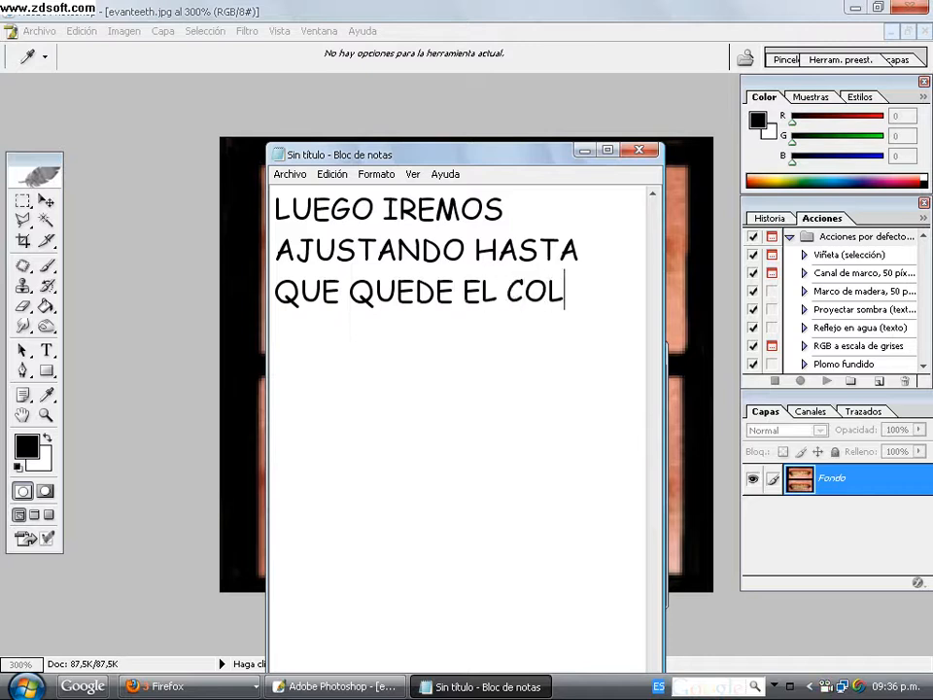
{"action": "type", "text": "OR BLA"}
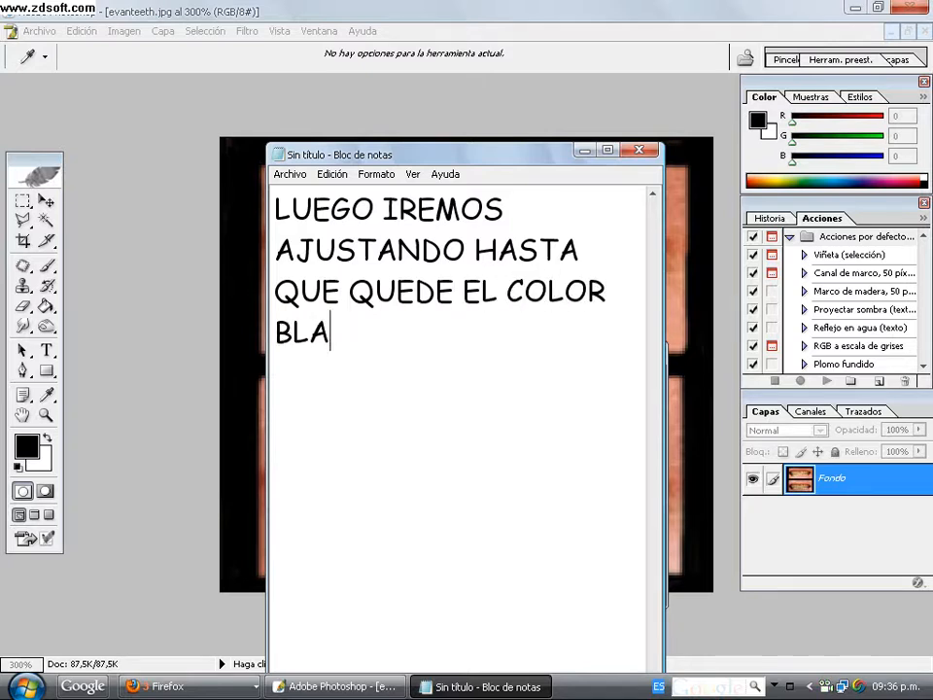
{"action": "type", "text": "NCO"}
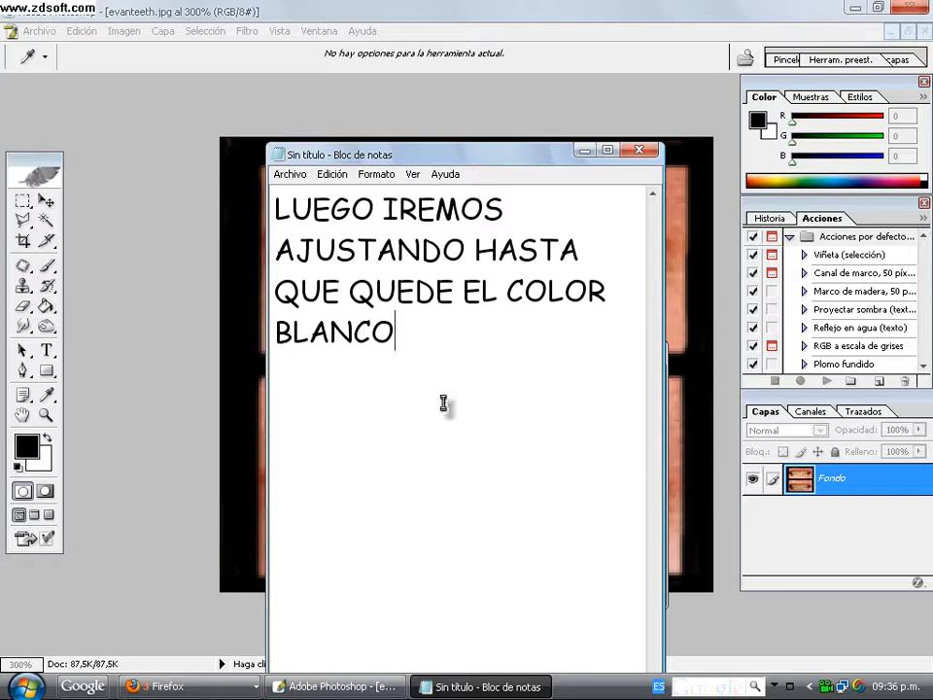
Step: Delete all the text about adjusting to white from the note and return to the Tono/saturación adjustment in Photoshop
{"action": "left_click_drag", "start_coordinate": [443, 401], "coordinate": [184, 202]}
{"action": "key", "text": "Delete"}
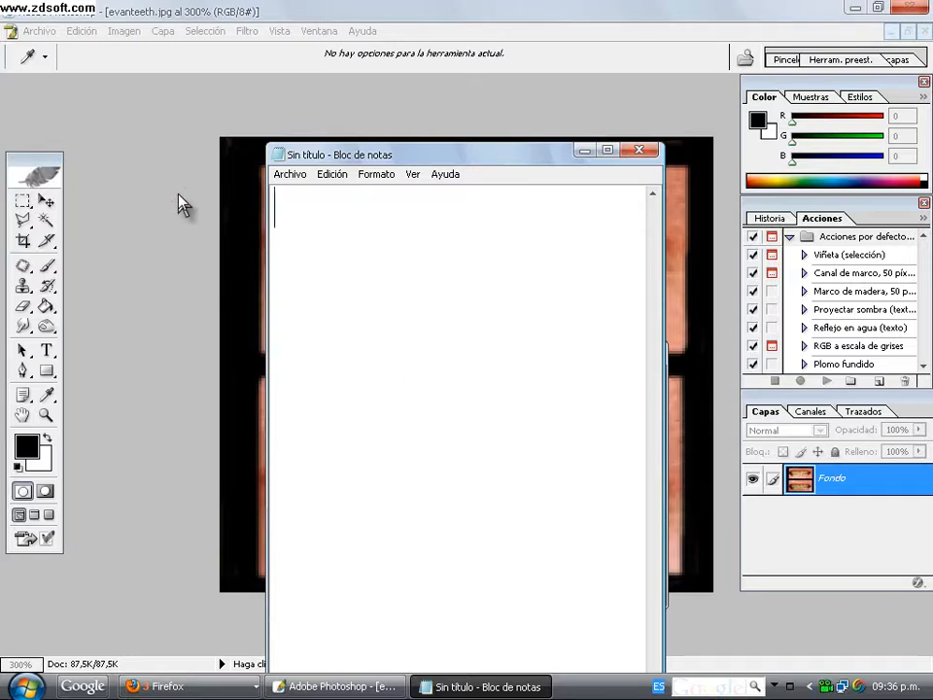
{"action": "left_click", "coordinate": [586, 153]}
Step: Set the Amarillos of the selected teeth to Tono -4, Saturación -100 and Luminosidad +54, and apply the adjustment
{"action": "left_click_drag", "start_coordinate": [422, 431], "coordinate": [450, 430]}
{"action": "left_click_drag", "start_coordinate": [420, 473], "coordinate": [328, 475]}
{"action": "left_click_drag", "start_coordinate": [451, 426], "coordinate": [417, 429]}
{"action": "left_click_drag", "start_coordinate": [421, 515], "coordinate": [461, 522]}
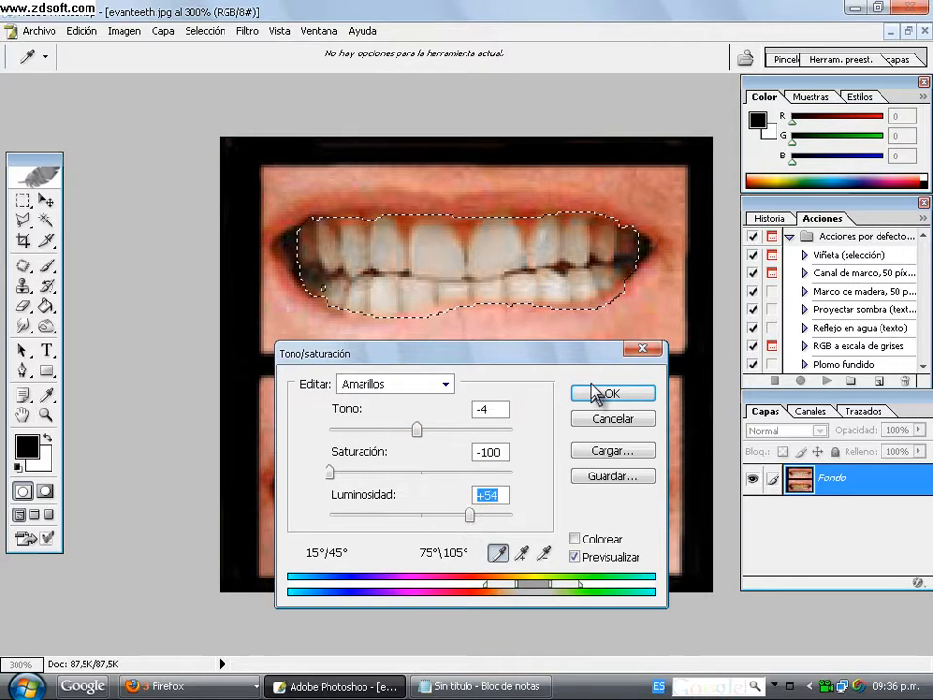
{"action": "left_click", "coordinate": [608, 393]}
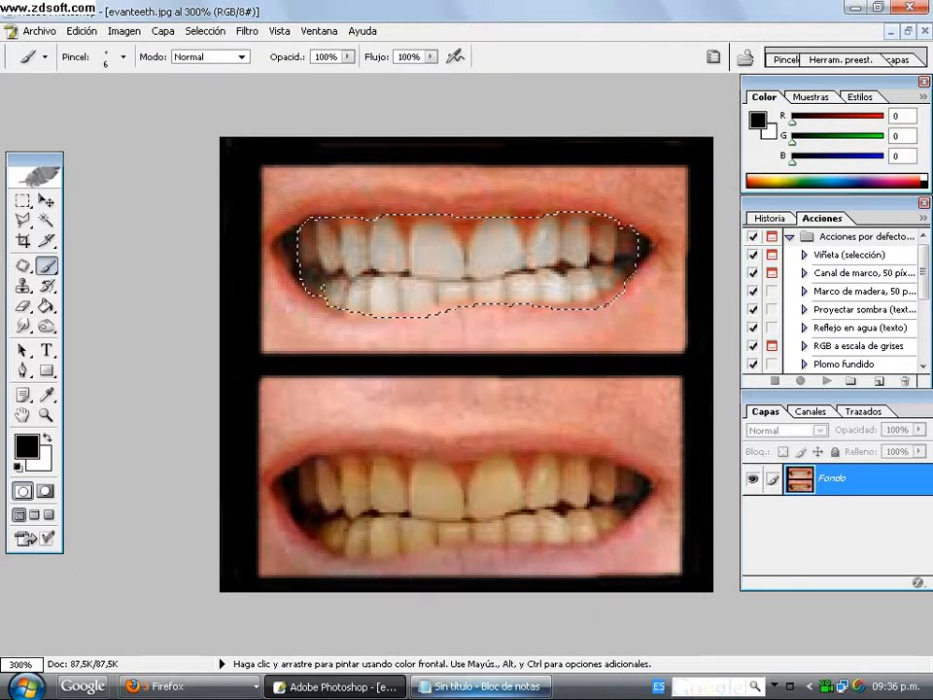
Step: Switch to the Notepad note and write "UNA VEZ QUE SELECCIONEMOS EL BLANCO QUE QUERAMOS IREMOS A SELECCION>>>INVERTIR"
{"action": "key", "text": "alt+Tab"}
{"action": "type", "text": "U"}
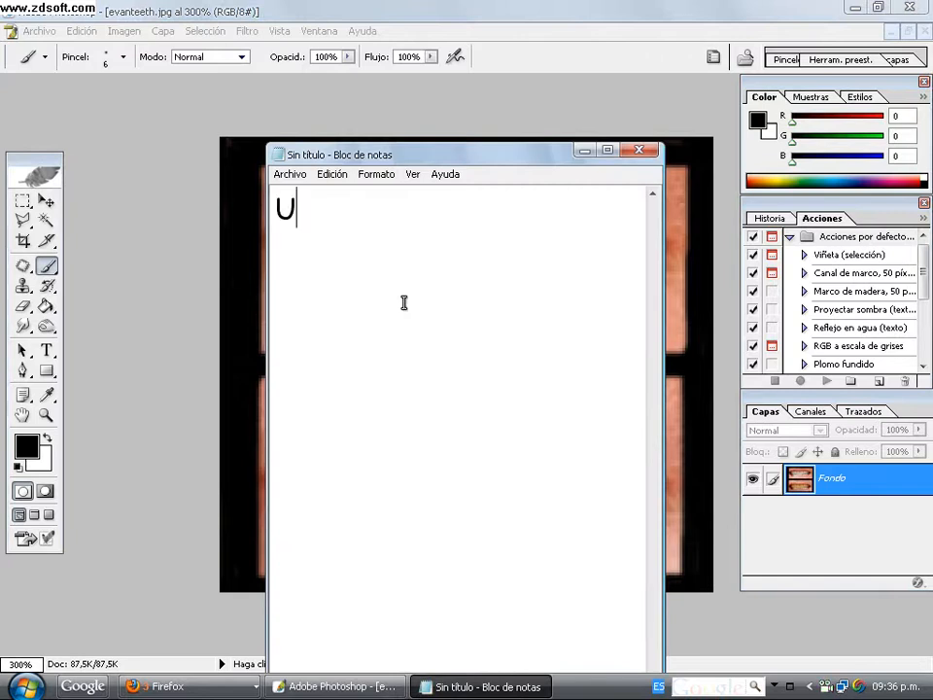
{"action": "type", "text": "NA VEZ QUE S"}
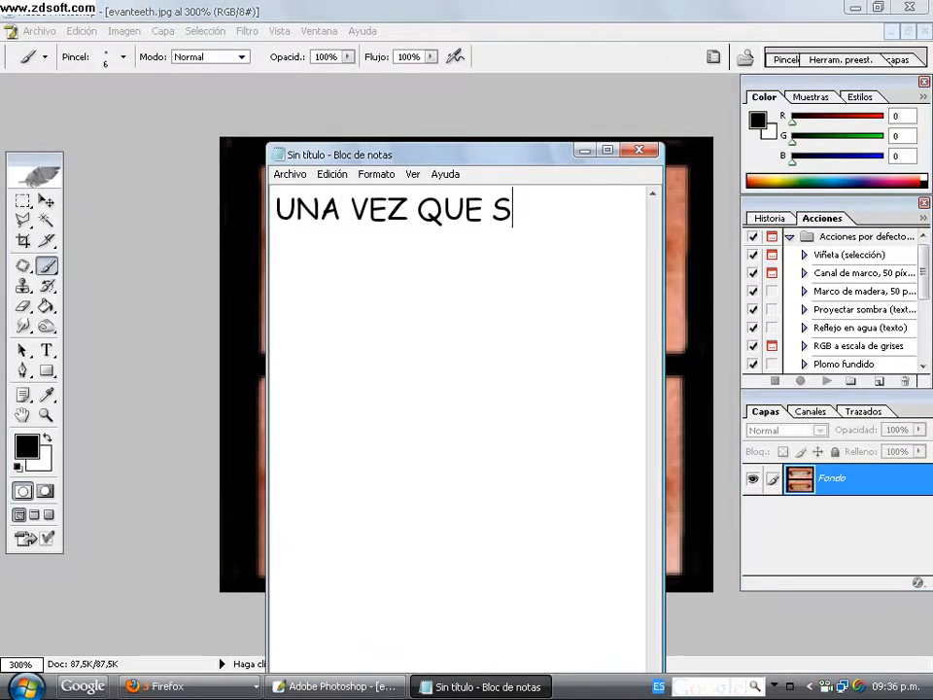
{"action": "type", "text": "ELECCIONA"}
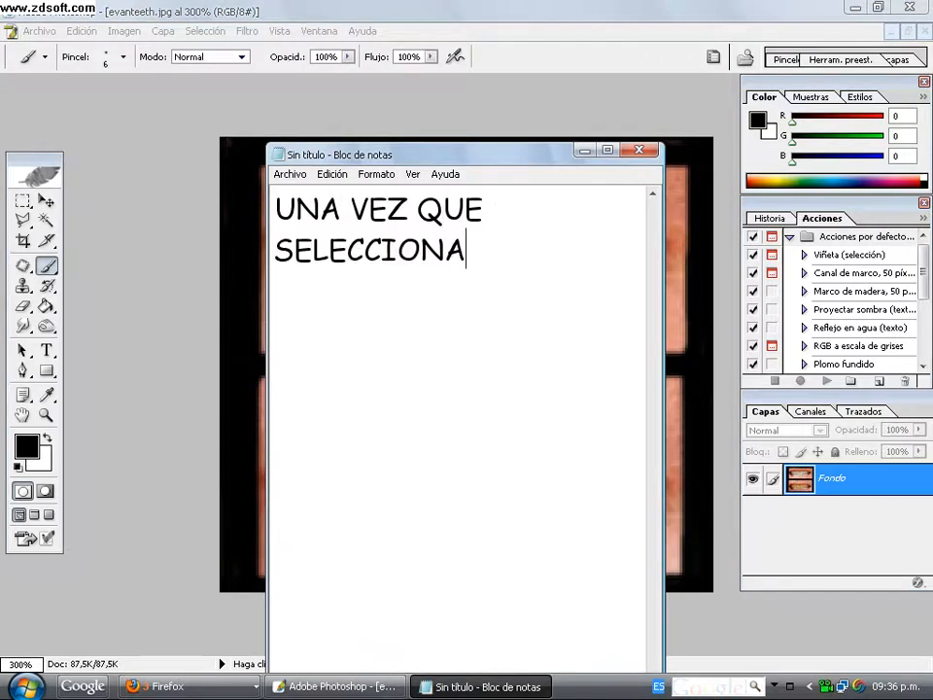
{"action": "key", "text": "BackSpace"}
{"action": "type", "text": "EMIS"}
{"action": "key", "text": "BackSpace"}
{"action": "key", "text": "BackSpace"}
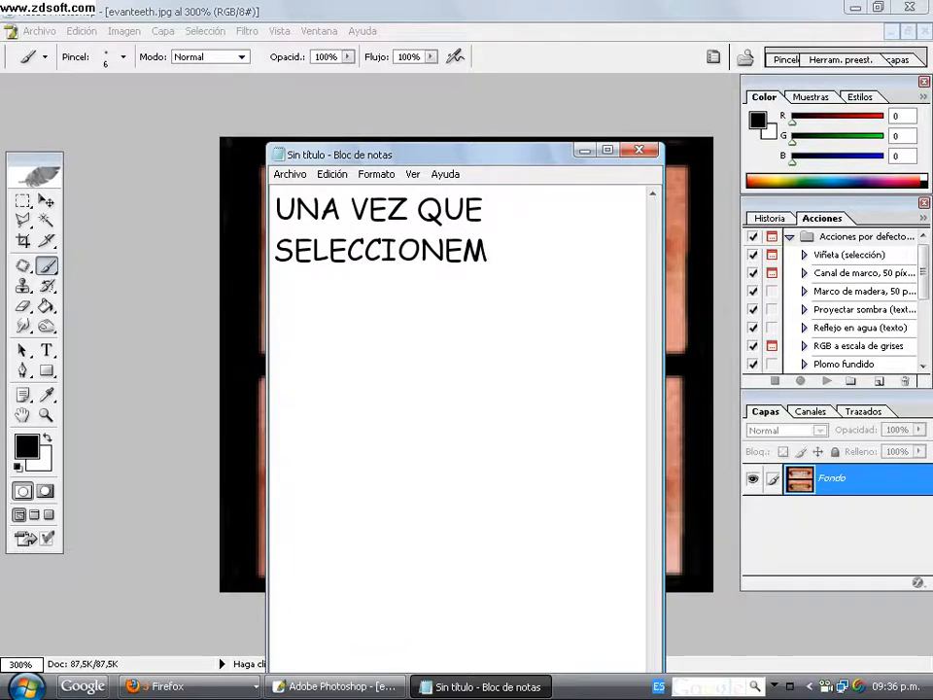
{"action": "type", "text": "OS EL BLAN"}
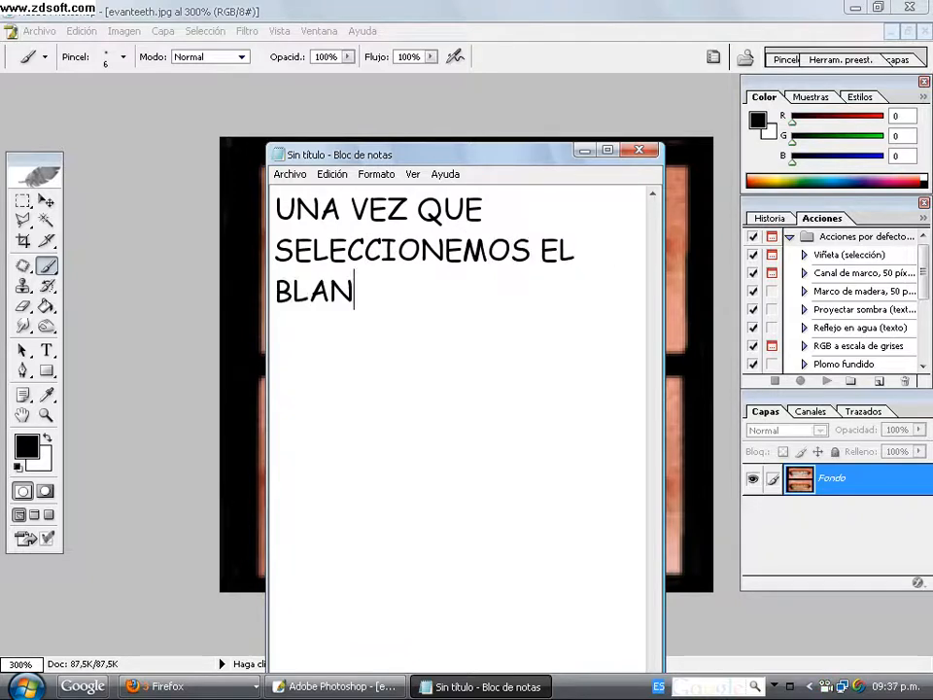
{"action": "type", "text": "CO QUE QUERAM"}
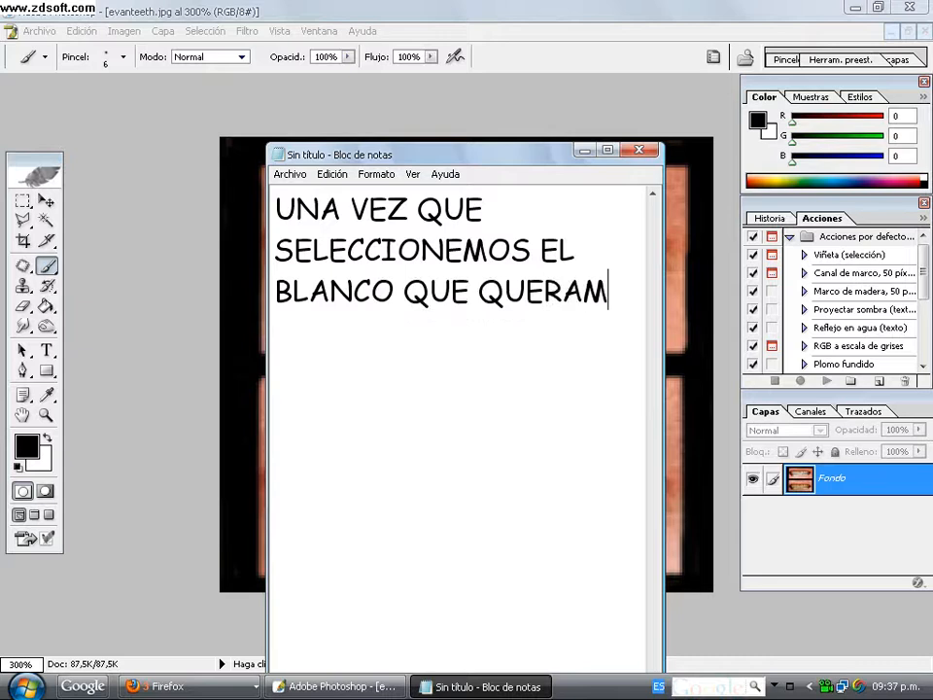
{"action": "type", "text": "OS"}
{"action": "type", "text": " IREMO"}
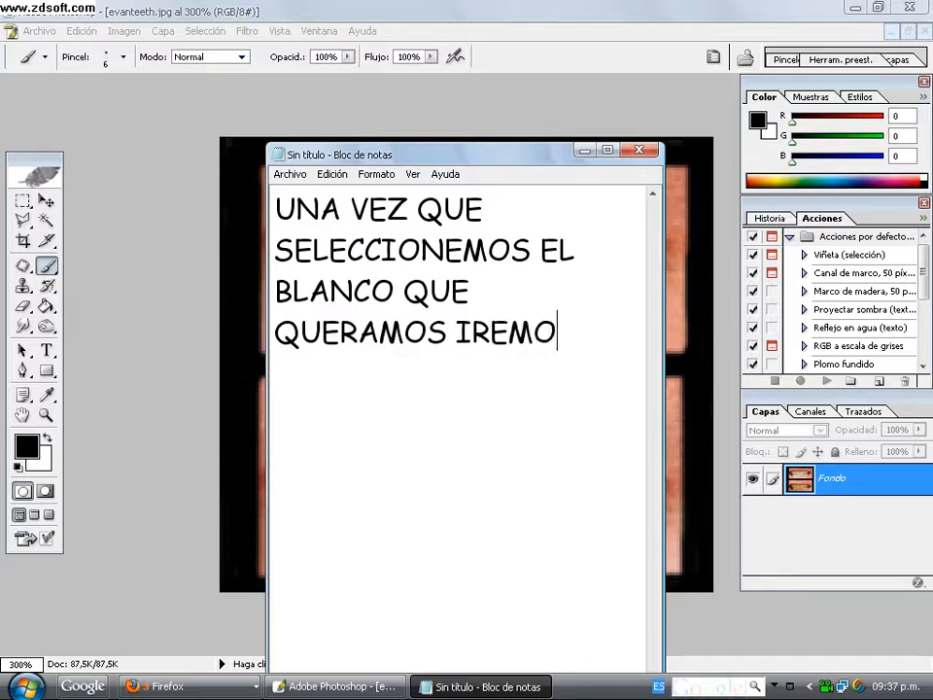
{"action": "type", "text": "S A SELECCION>>>"}
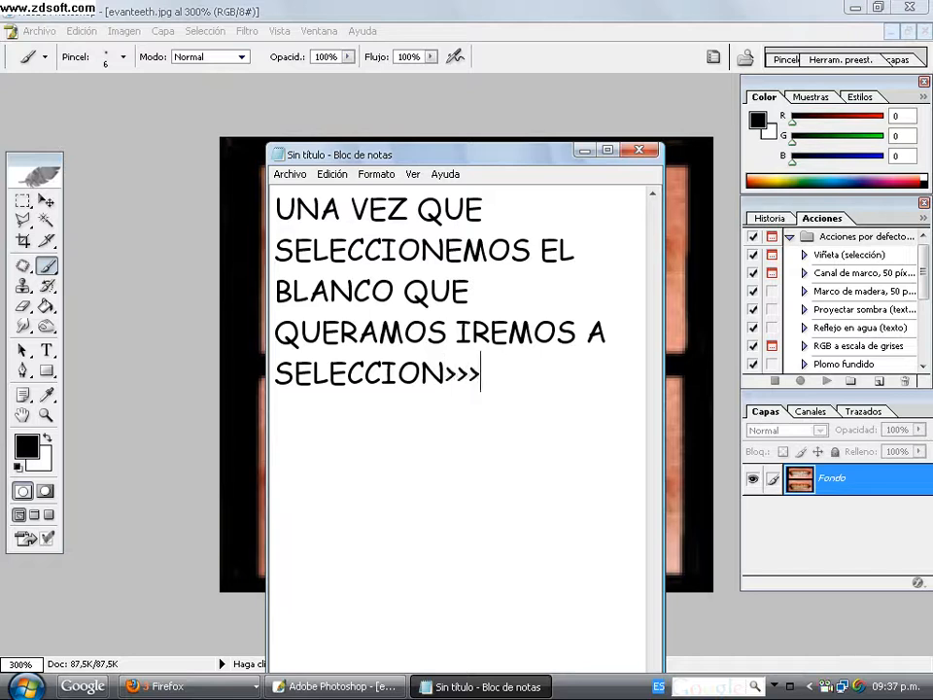
{"action": "type", "text": "INVERTIR"}
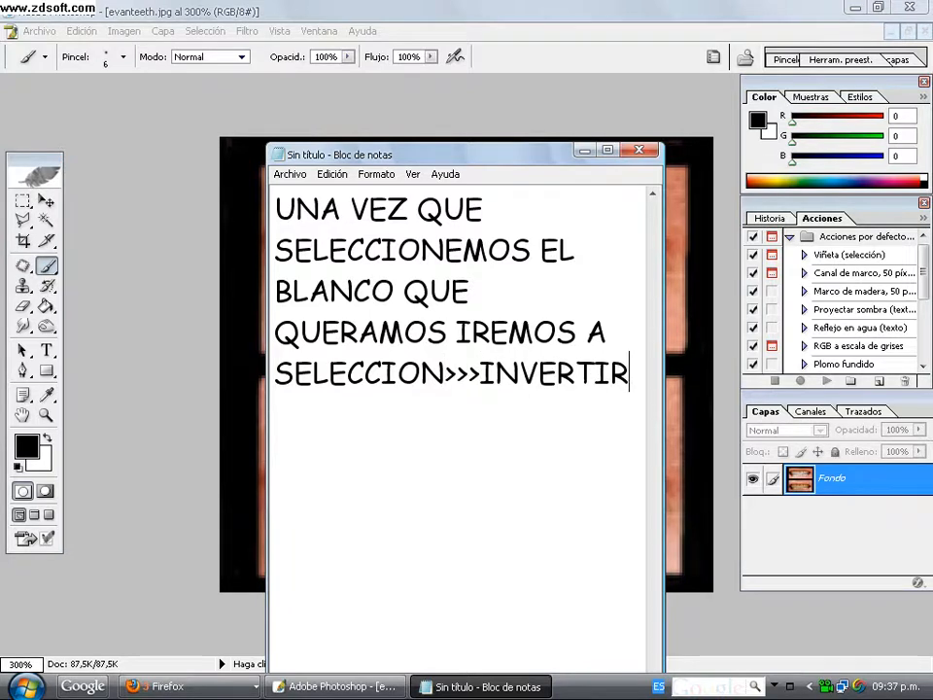
Step: Clear the note and, back in Photoshop, invert the selection around the upper teeth
{"action": "left_click_drag", "start_coordinate": [629, 373], "coordinate": [230, 107]}
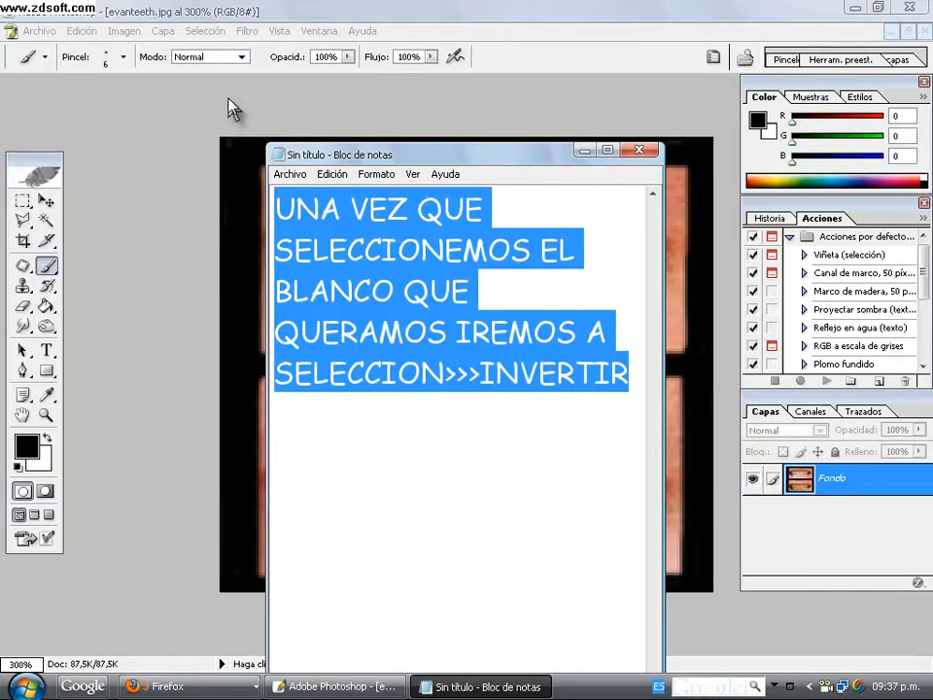
{"action": "key", "text": "Delete"}
{"action": "left_click", "coordinate": [584, 151]}
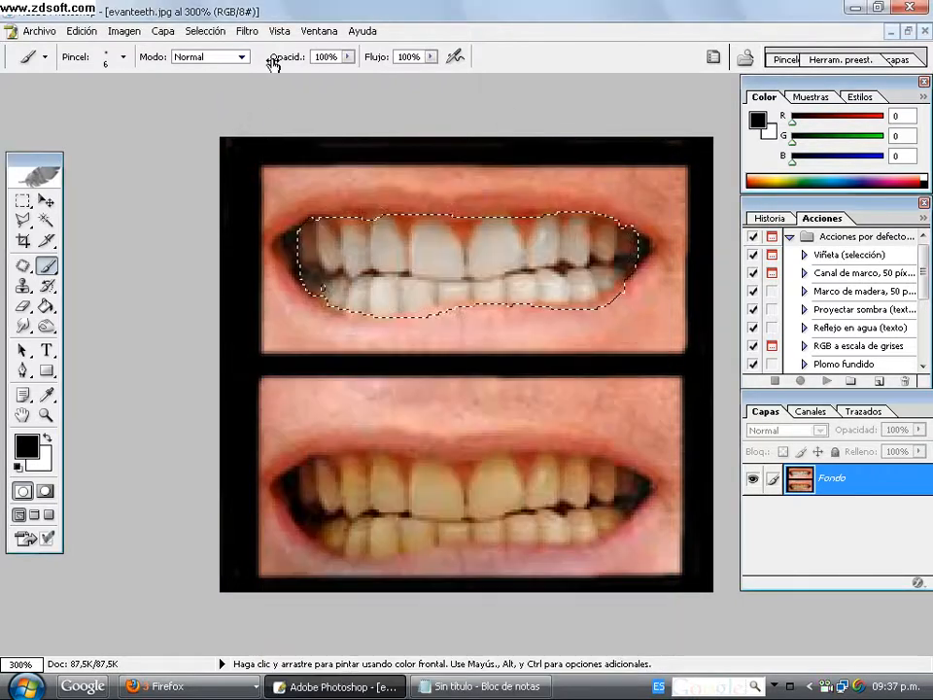
{"action": "left_click", "coordinate": [205, 30]}
{"action": "left_click", "coordinate": [240, 96]}
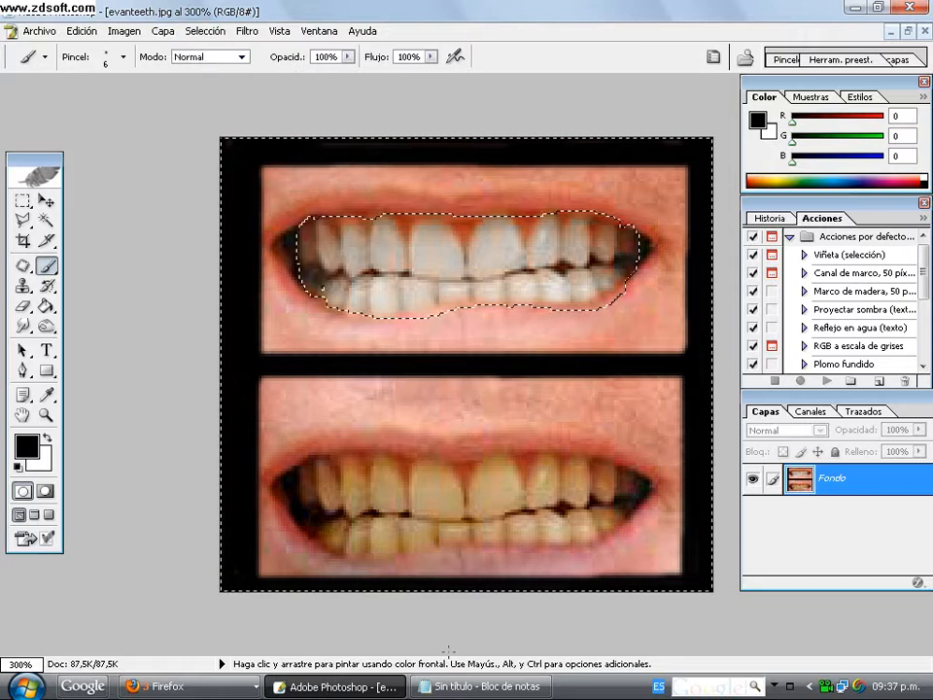
Step: Switch to the empty Notepad note and write "X ULTIMO OTRA VEZ IREMOS A SELECCION>>>DESELECCIONAR"
{"action": "key", "text": "alt+Tab"}
{"action": "type", "text": "X ULTIMO "}
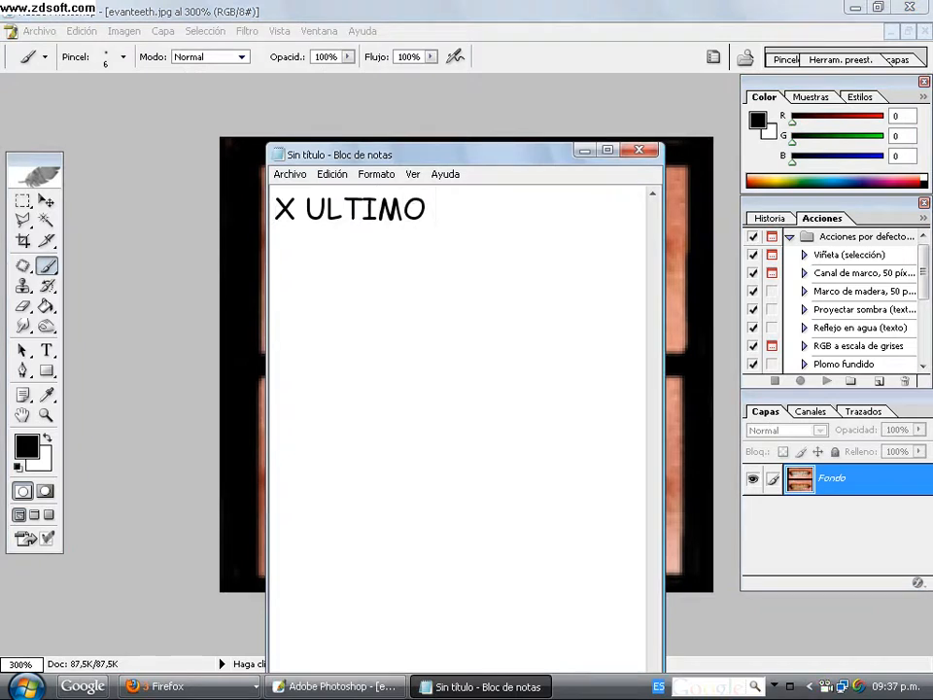
{"action": "type", "text": "OTRA VEZ"}
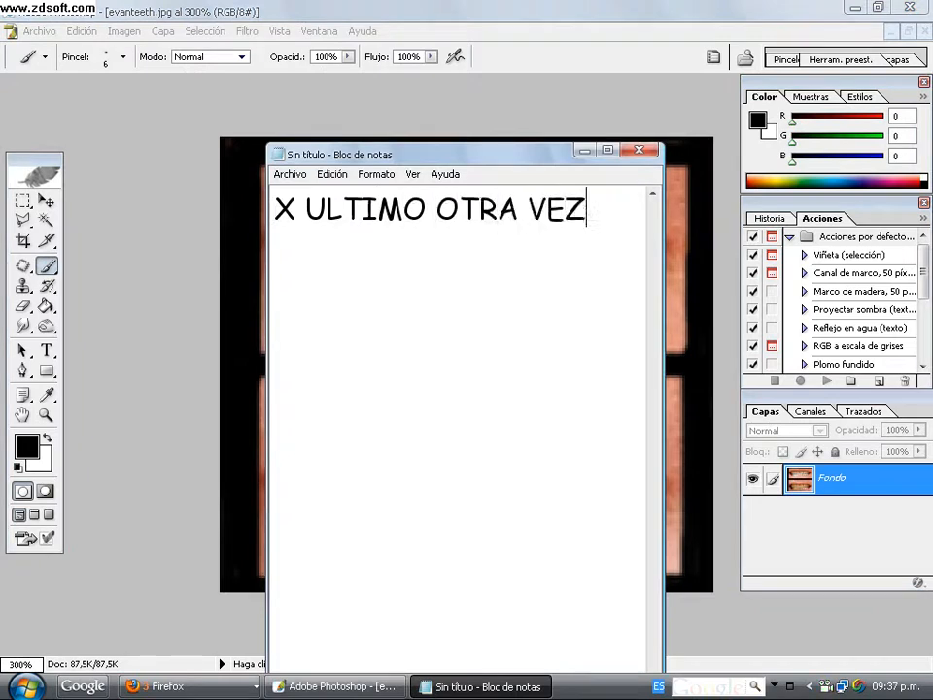
{"action": "type", "text": " IREMOS A "}
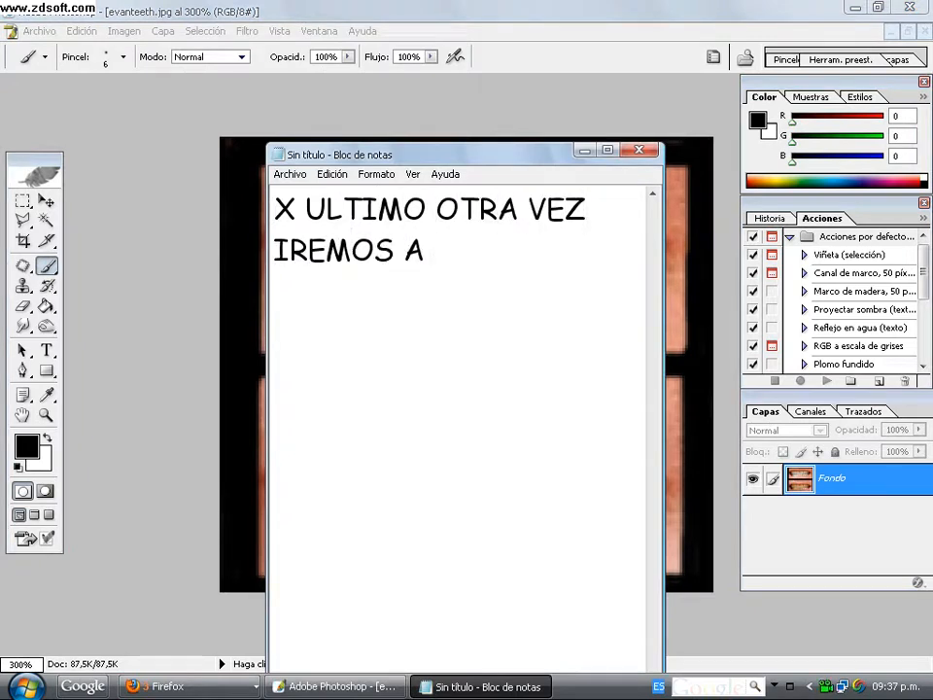
{"action": "type", "text": "SELECCION"}
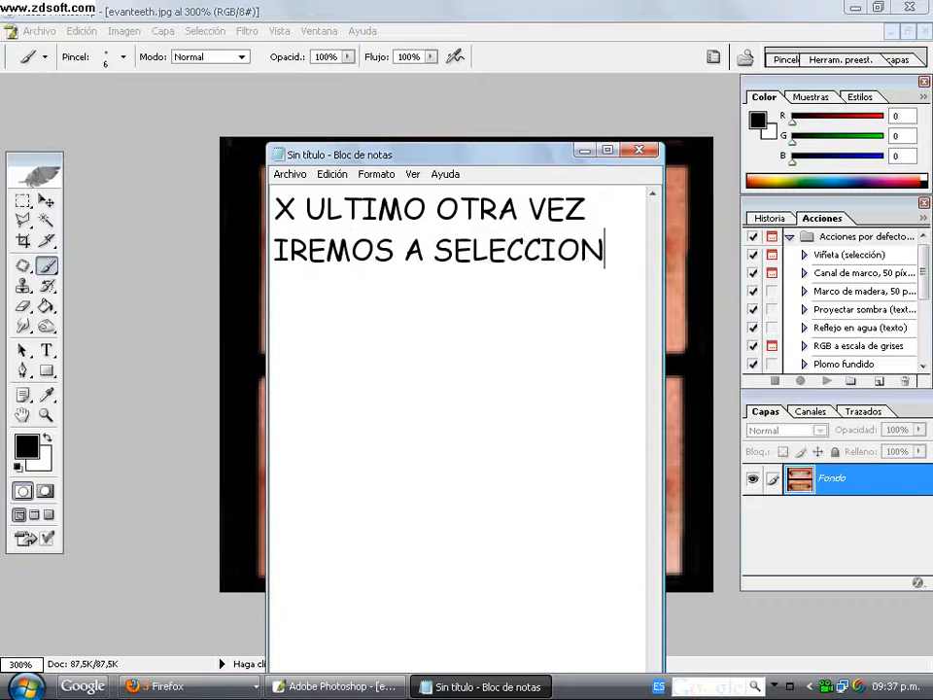
{"action": "type", "text": ">>>D"}
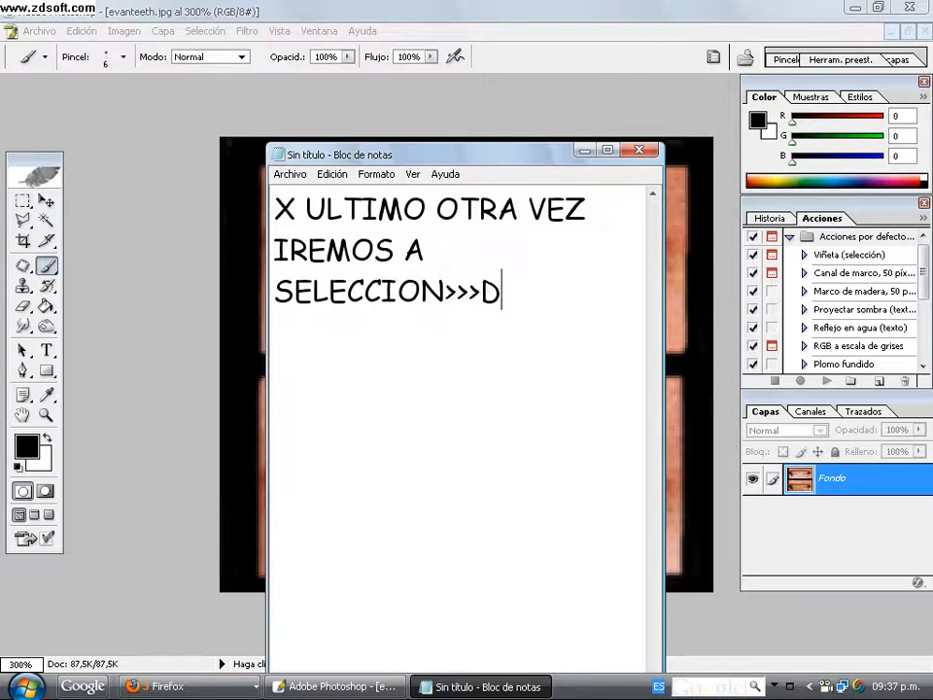
{"action": "type", "text": "ESELECCIONAR"}
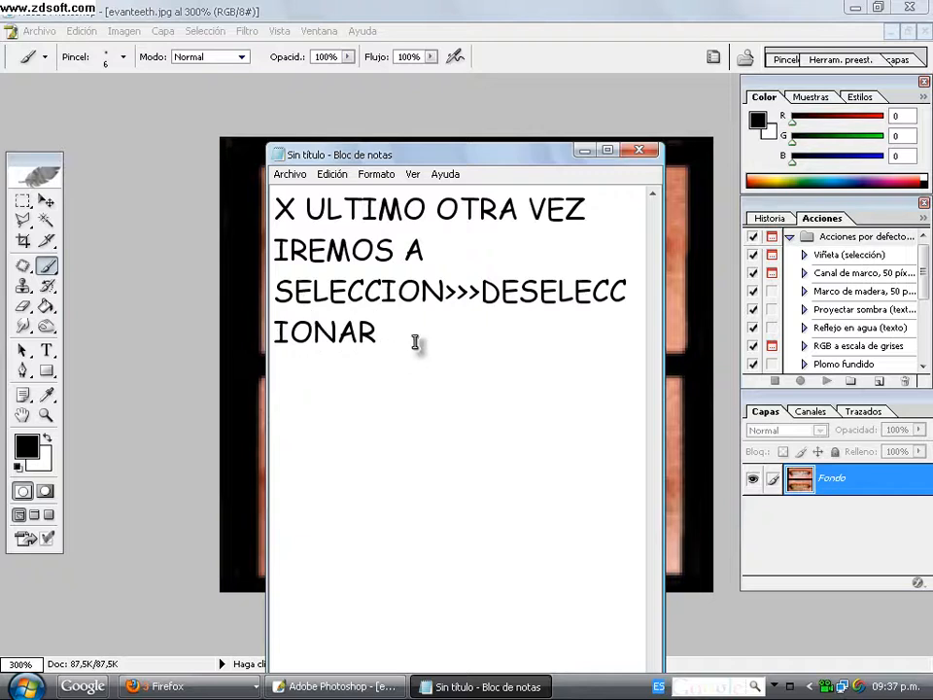
Step: Clear the note and, back in Photoshop, deselect everything in the teeth image
{"action": "left_click_drag", "start_coordinate": [416, 339], "coordinate": [161, 219]}
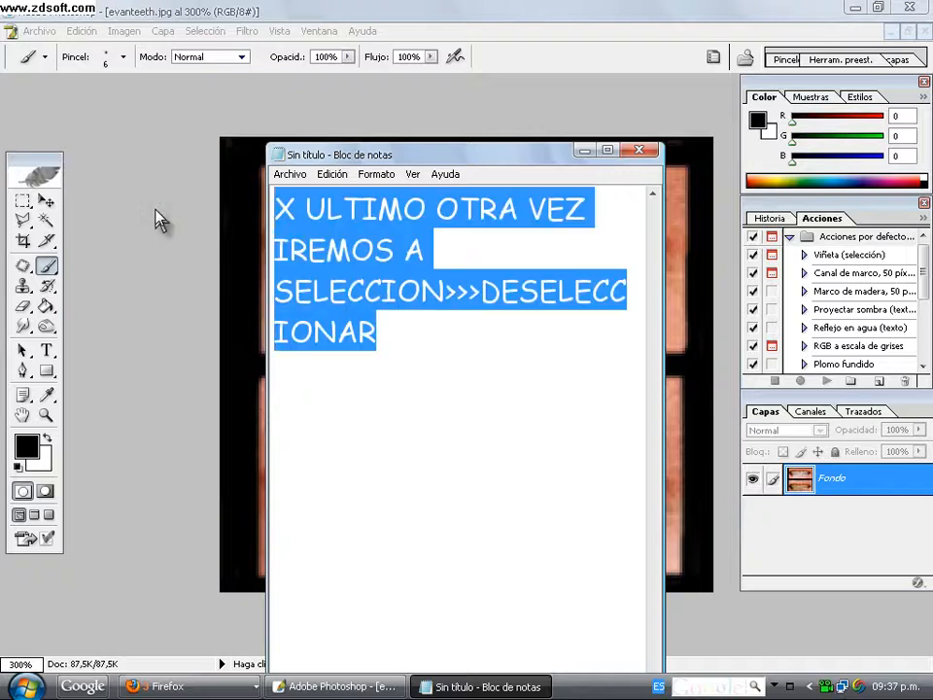
{"action": "key", "text": "BackSpace"}
{"action": "left_click", "coordinate": [584, 151]}
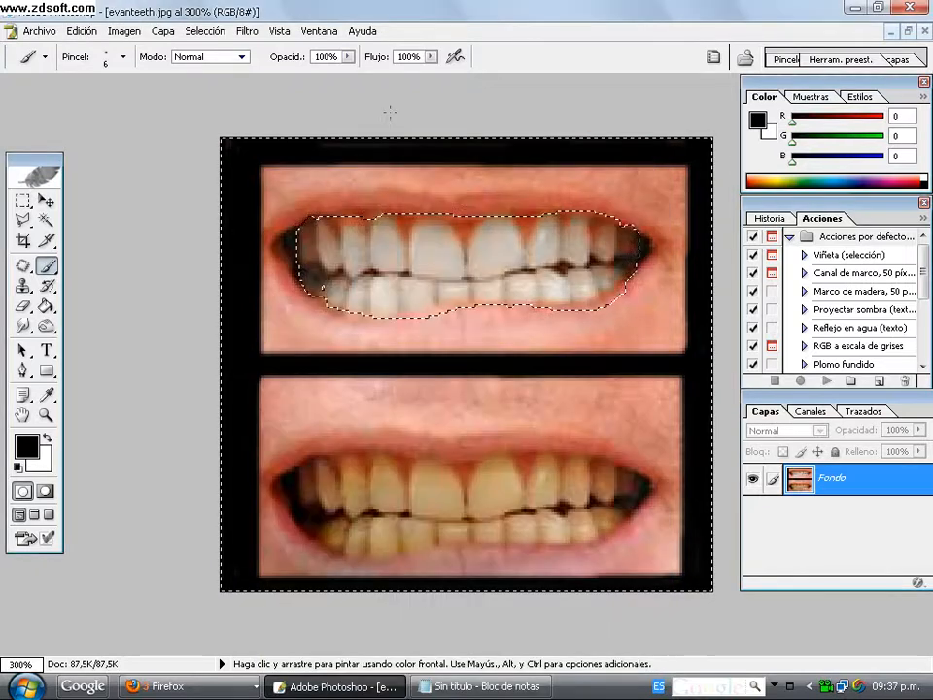
{"action": "left_click", "coordinate": [199, 31]}
{"action": "left_click", "coordinate": [219, 65]}
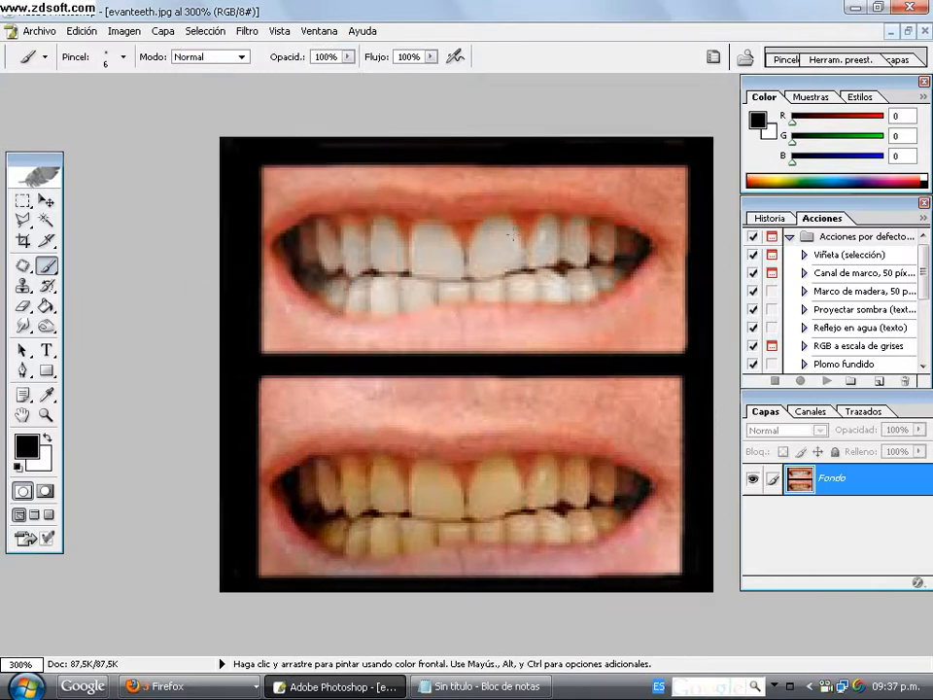
{"action": "left_click", "coordinate": [46, 415]}
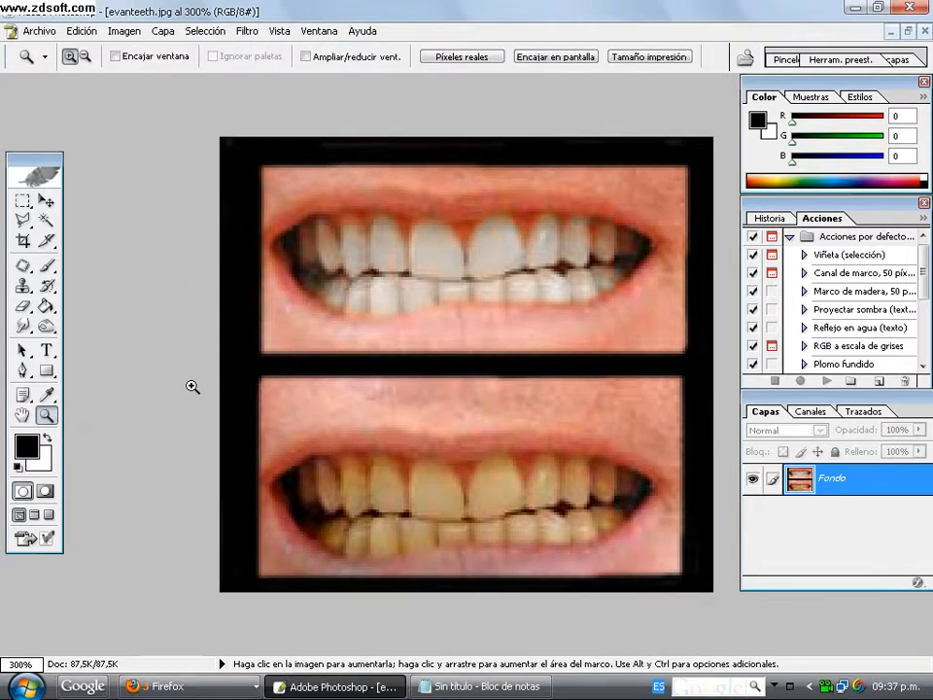
{"action": "left_click", "coordinate": [427, 319], "text": "alt"}
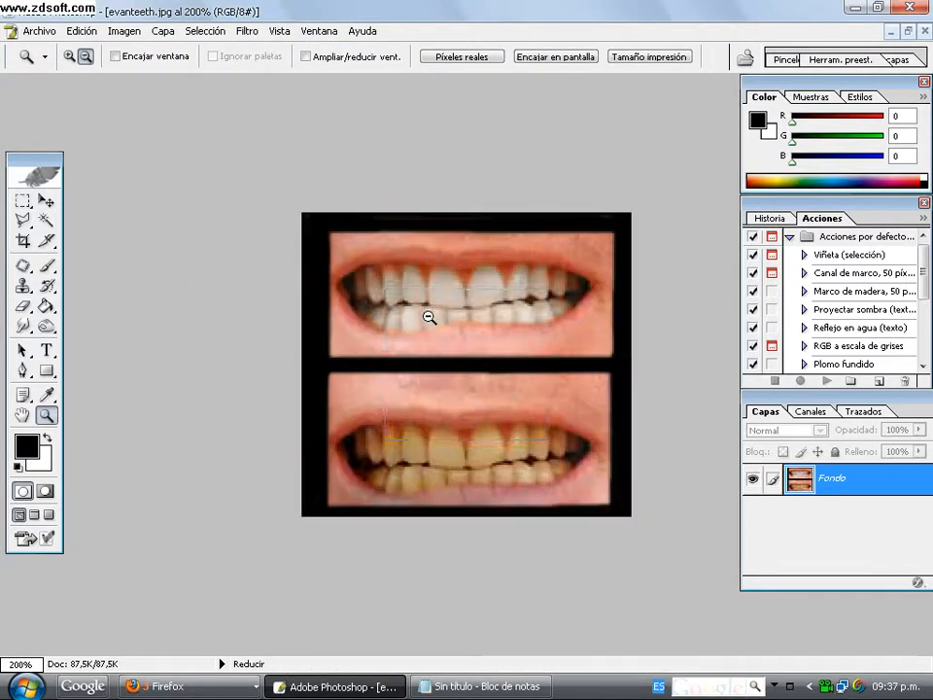
Step: Switch to the empty Notepad note and write "COMO PODEMOS VER!!!"
{"action": "left_click", "coordinate": [428, 311], "text": "alt"}
{"action": "left_click", "coordinate": [464, 348]}
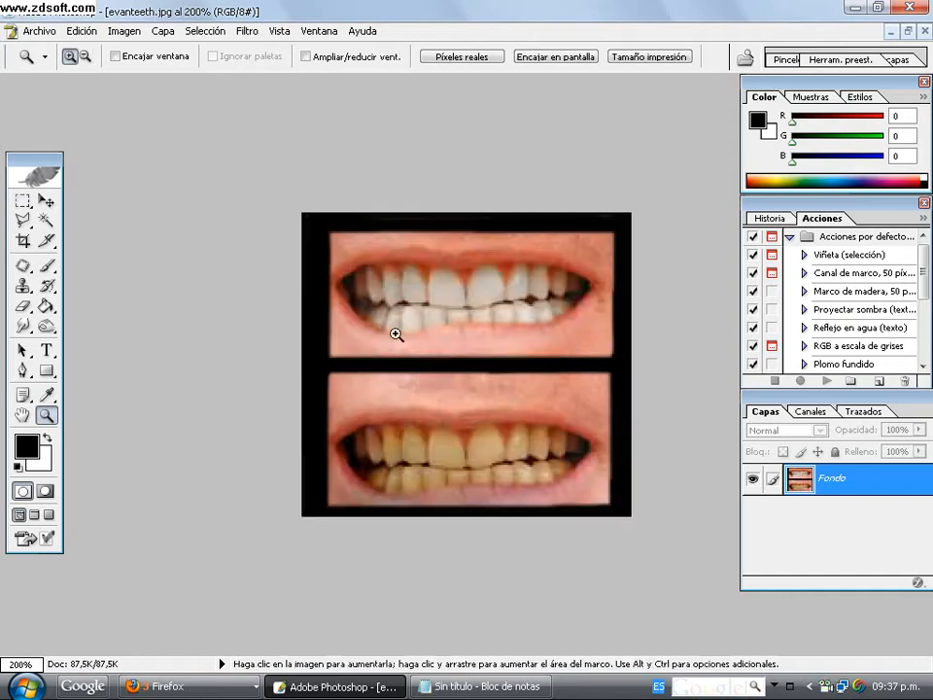
{"action": "left_click", "coordinate": [481, 686]}
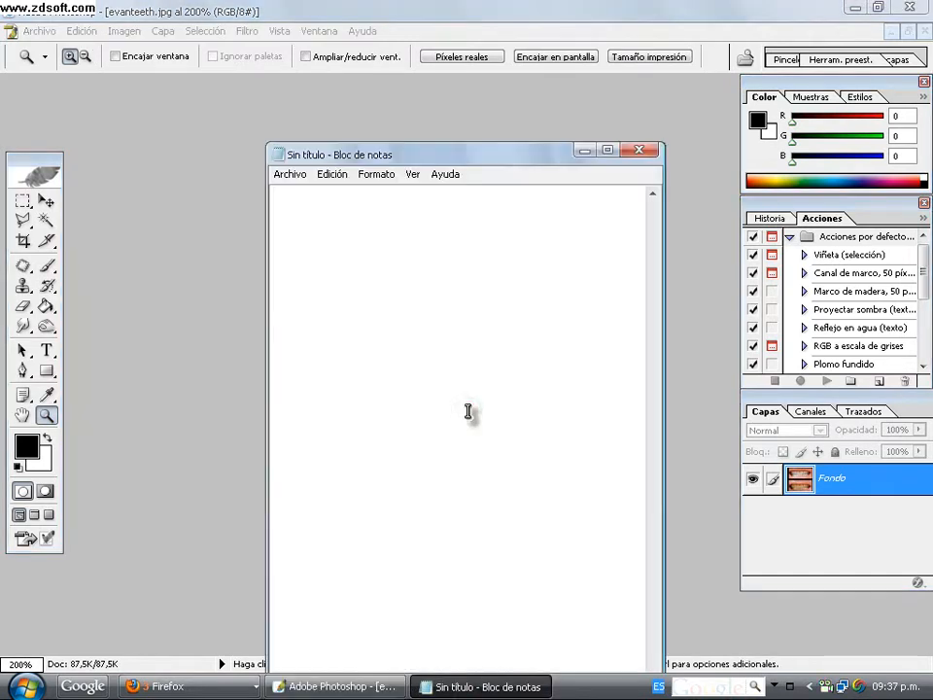
{"action": "type", "text": "COMO PODE"}
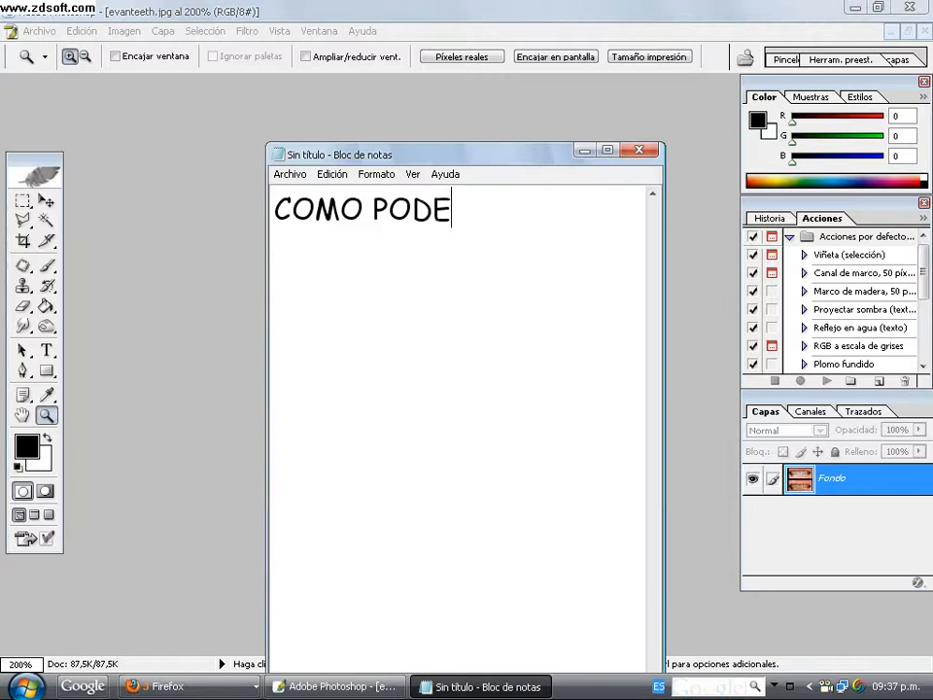
{"action": "type", "text": "MOS VER!!"}
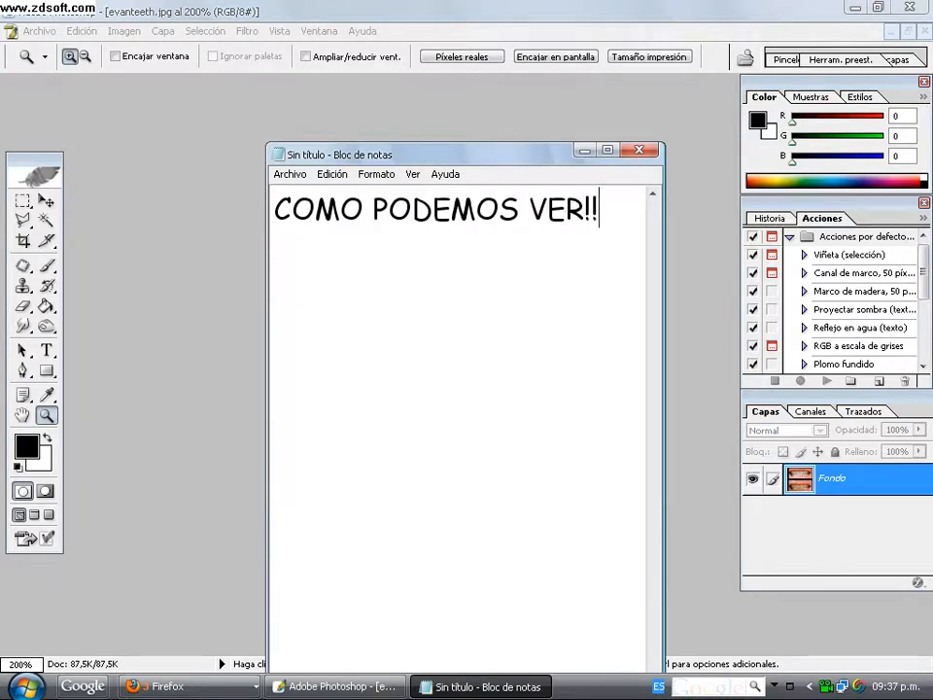
{"action": "type", "text": "!"}
Step: Clear the note and return to the teeth image in Photoshop
{"action": "left_click_drag", "start_coordinate": [629, 220], "coordinate": [119, 242]}
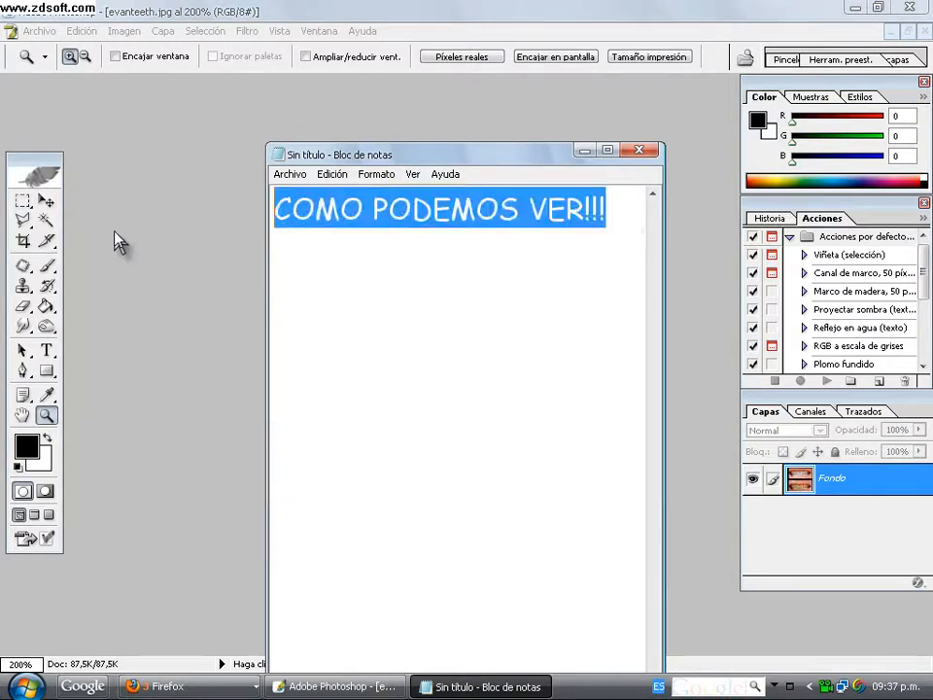
{"action": "key", "text": "BackSpace"}
{"action": "left_click", "coordinate": [585, 151]}
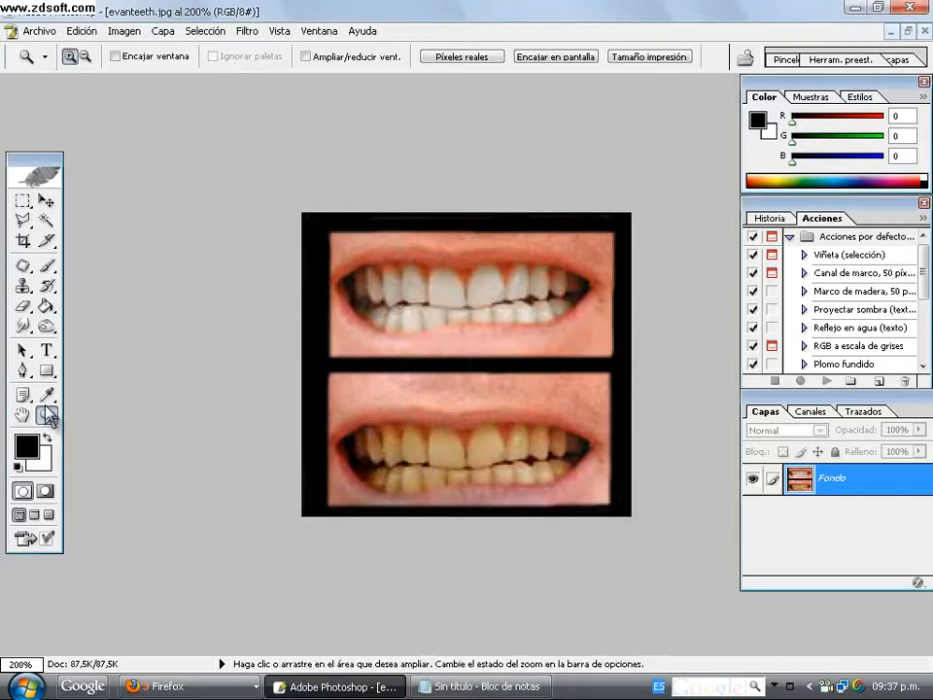
Step: Try to caption the lower, yellow teeth with the text "ANTES" in 11 pt Ravie, and erase the text
{"action": "left_click", "coordinate": [46, 350]}
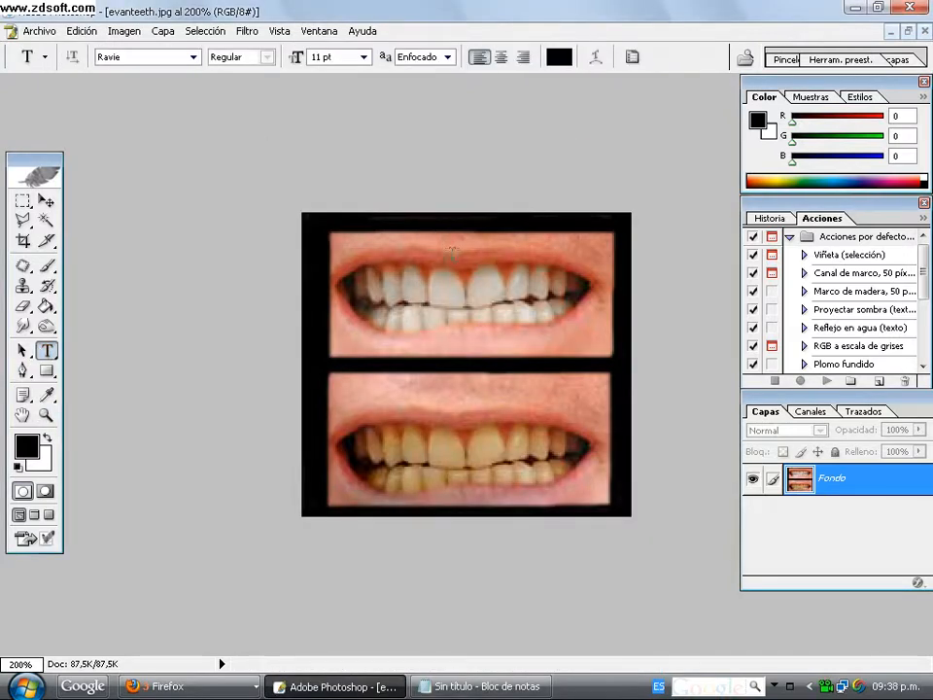
{"action": "left_click", "coordinate": [431, 239]}
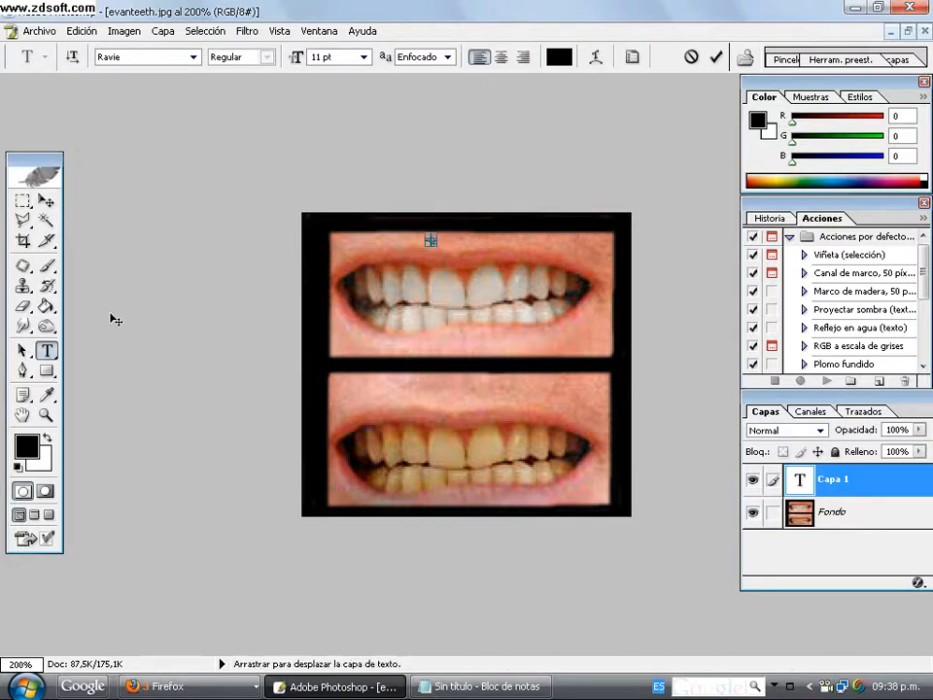
{"action": "left_click", "coordinate": [21, 201]}
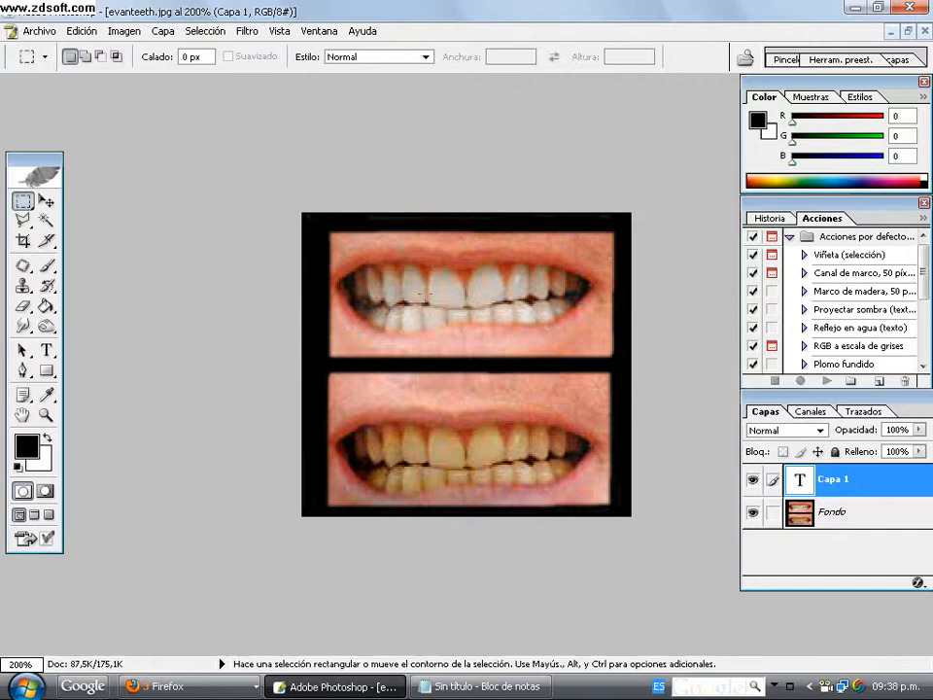
{"action": "left_click", "coordinate": [46, 350]}
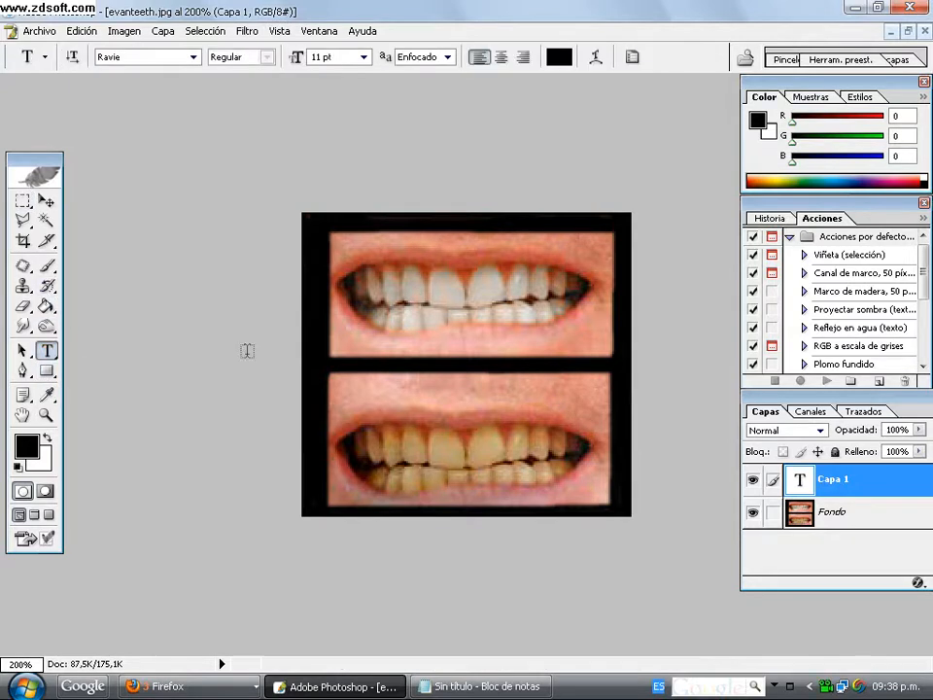
{"action": "left_click", "coordinate": [438, 388]}
{"action": "type", "text": "ANT"}
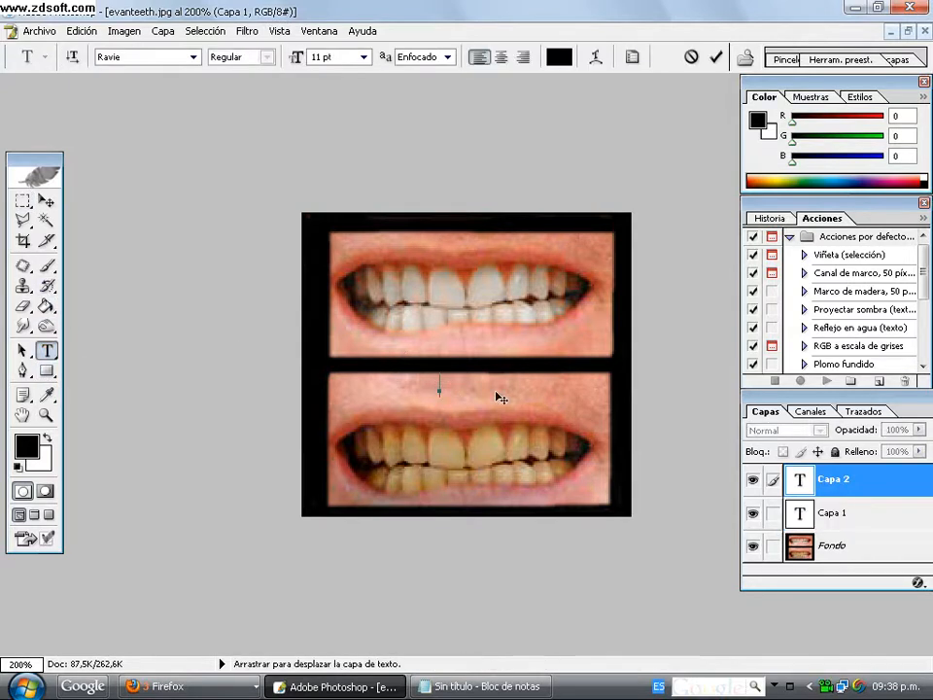
{"action": "type", "text": "ES"}
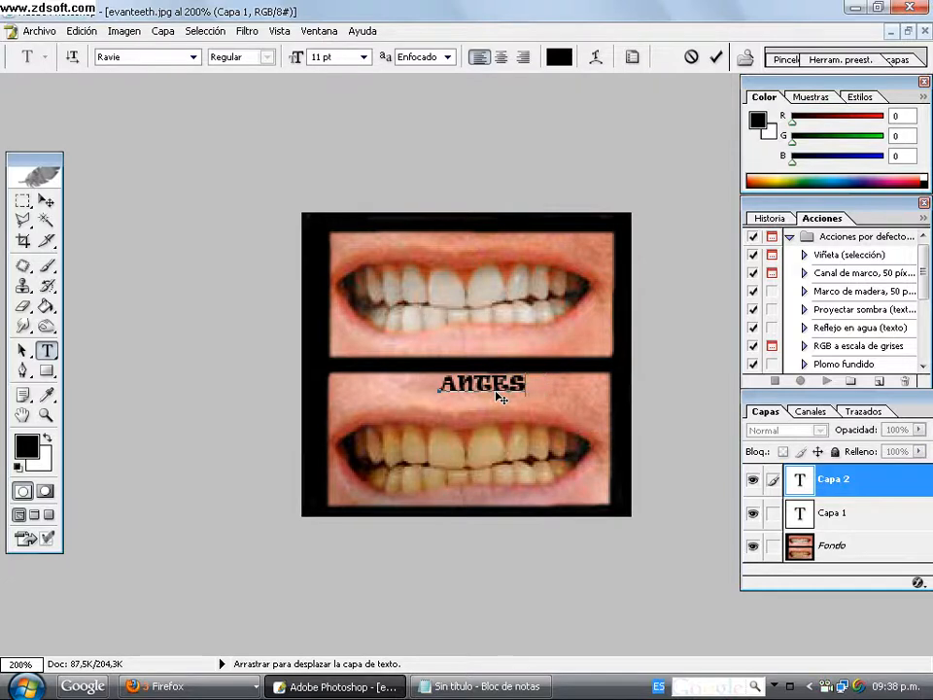
{"action": "key", "text": "BackSpace"}
{"action": "key", "text": "BackSpace"}
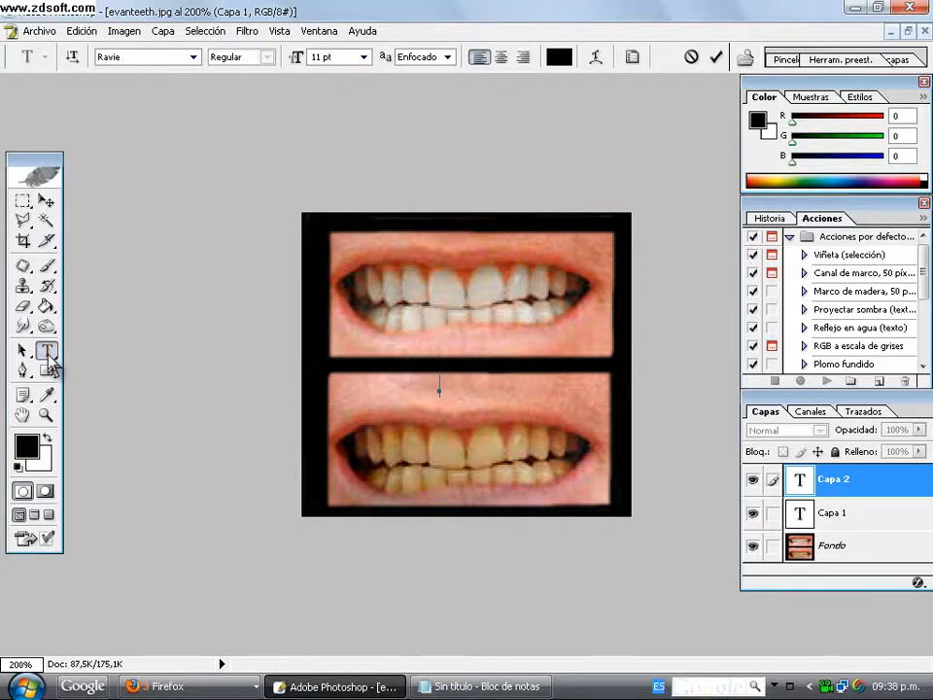
Step: Try to caption the upper, whitened teeth with the text "DESPUES!!!!" in 11 pt Ravie, and erase the text
{"action": "left_click", "coordinate": [25, 264]}
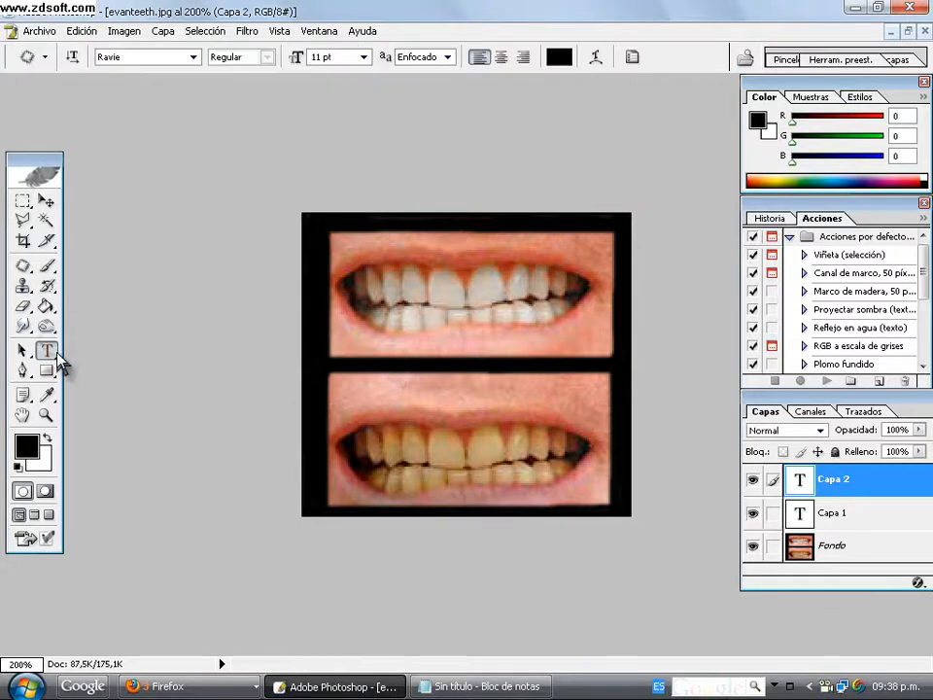
{"action": "left_click", "coordinate": [449, 243]}
{"action": "type", "text": "DESPUES!!!!"}
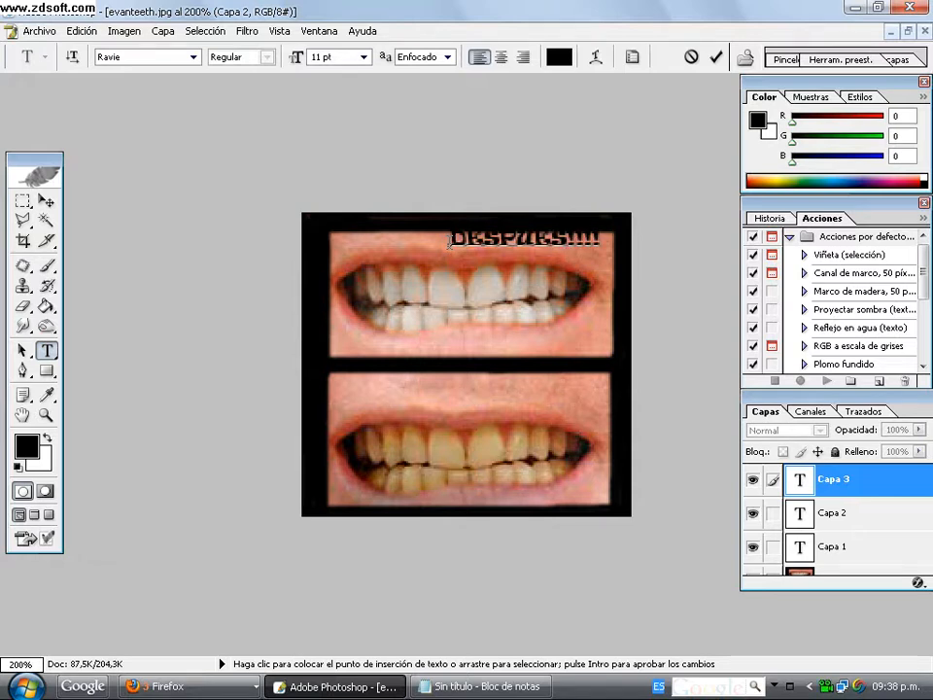
{"action": "left_click_drag", "start_coordinate": [449, 244], "coordinate": [600, 239]}
{"action": "key", "text": "BackSpace"}
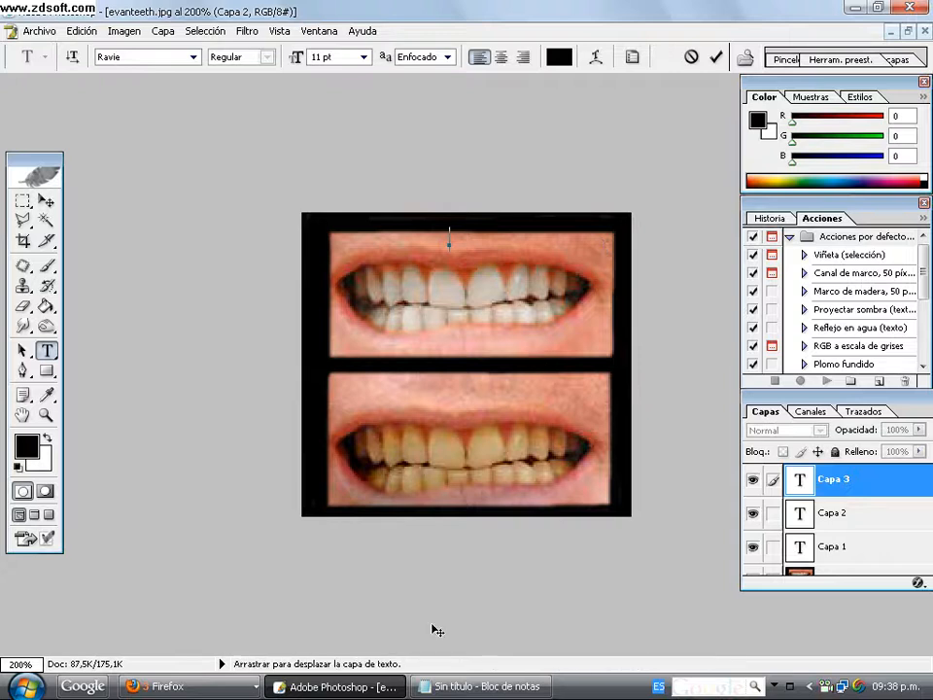
Step: Switch to the empty Notepad note and write "ESPERO QUE LES HAYA SERVIDO"
{"action": "left_click", "coordinate": [481, 686]}
{"action": "type", "text": "ESOE"}
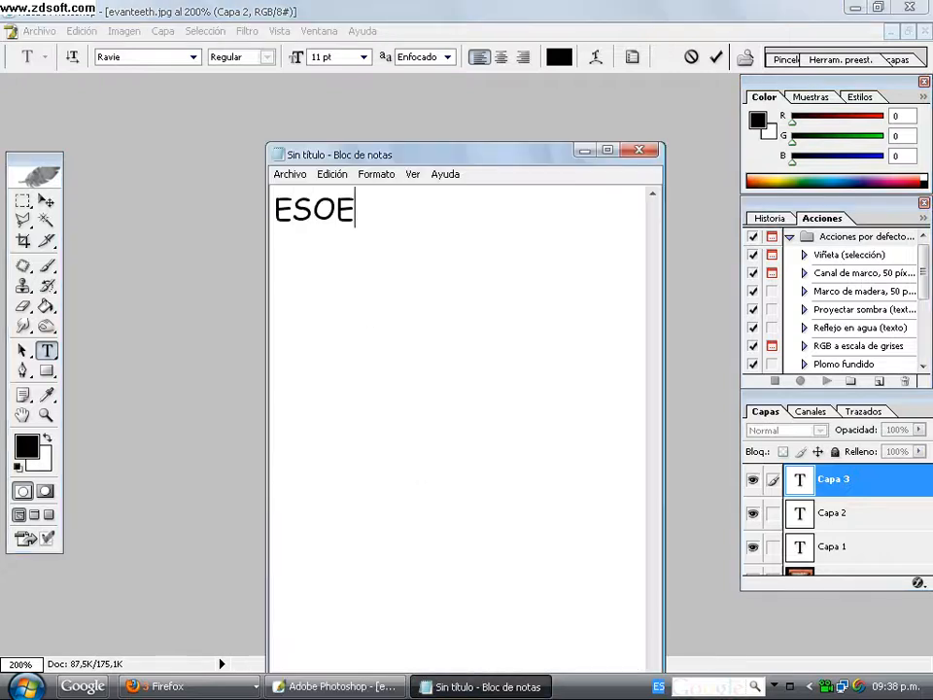
{"action": "type", "text": "R"}
{"action": "key", "text": "BackSpace"}
{"action": "key", "text": "BackSpace"}
{"action": "key", "text": "BackSpace"}
{"action": "type", "text": "PER"}
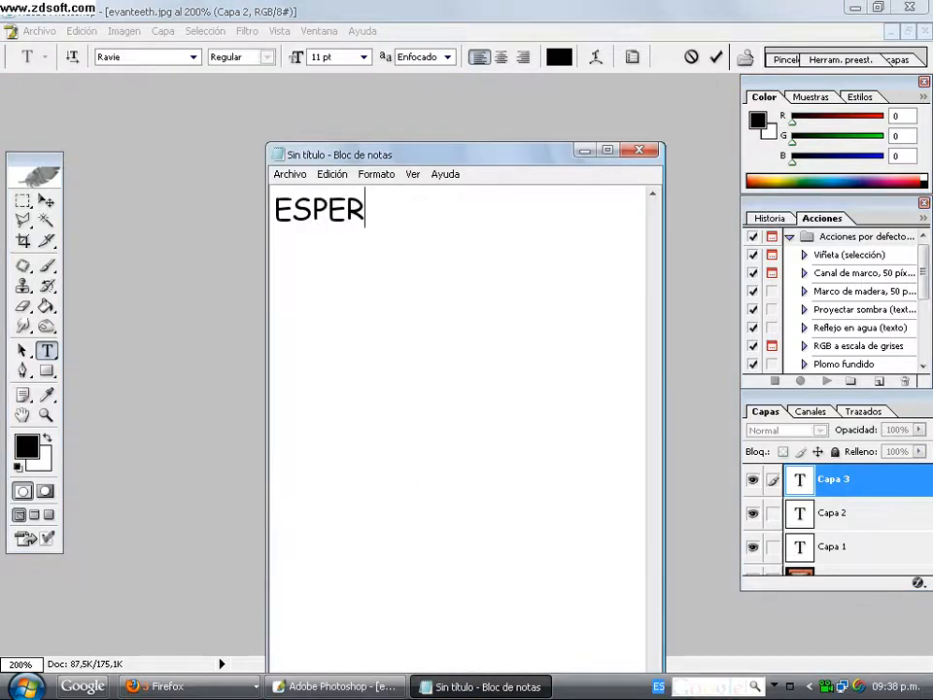
{"action": "type", "text": "O QUE LE"}
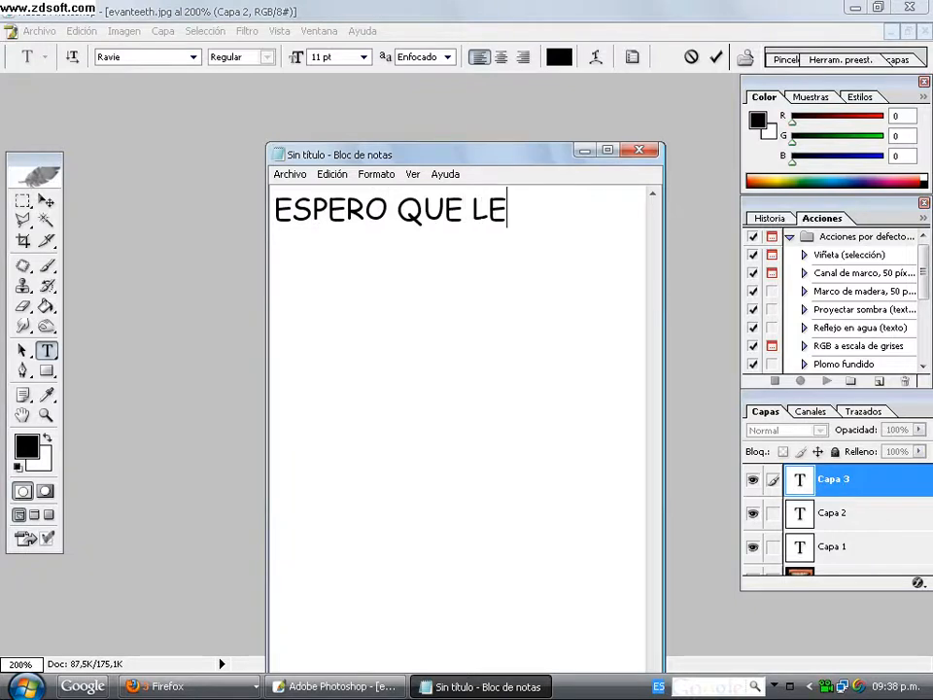
{"action": "type", "text": "S HAYA S"}
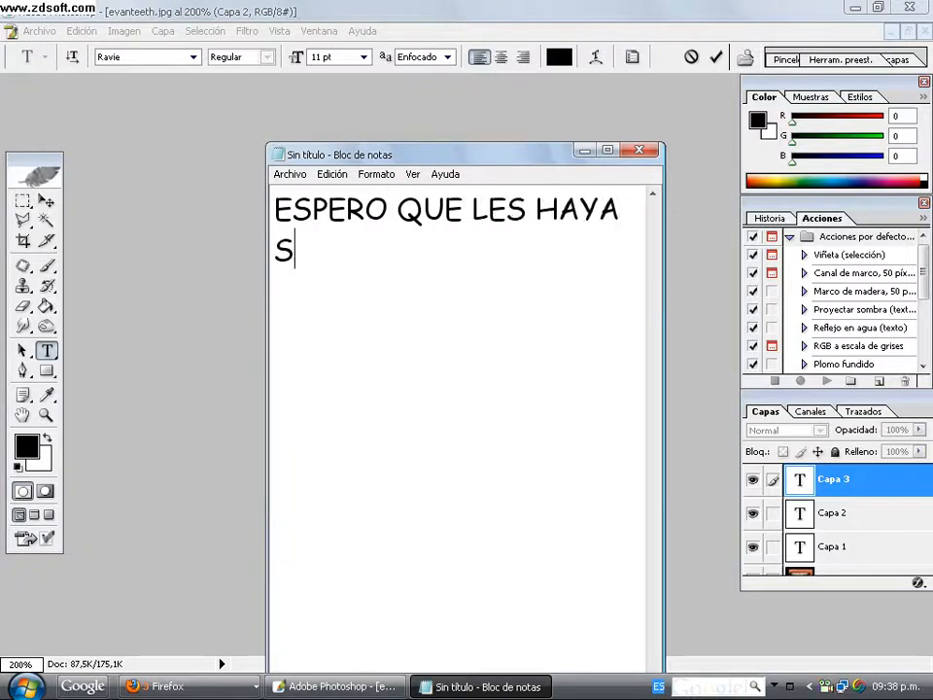
{"action": "type", "text": "ERVIDO "}
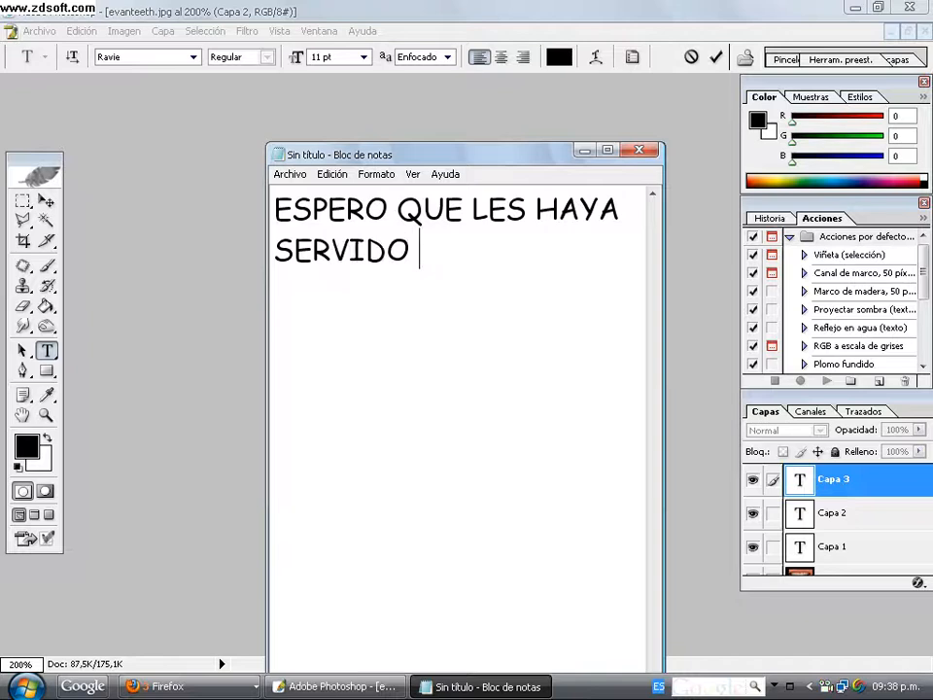
Step: Continue the closing note with "PROXIMAMENTE SUBIRE OTRO TUTORIAL!!"
{"action": "type", "text": "PROXU"}
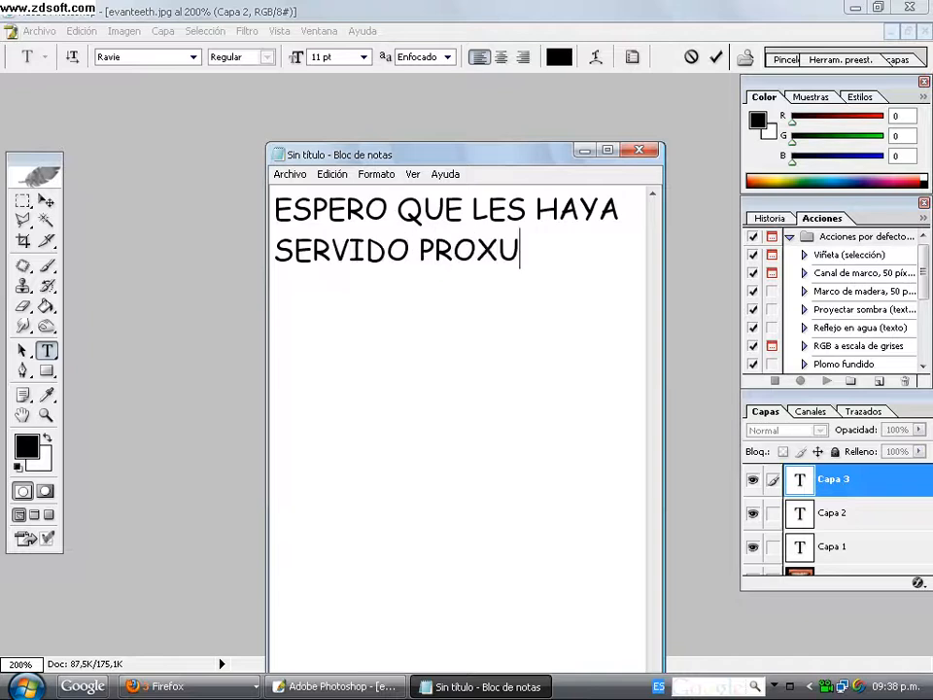
{"action": "type", "text": "I"}
{"action": "key", "text": "BackSpace"}
{"action": "key", "text": "BackSpace"}
{"action": "type", "text": "IMAMENTE SU"}
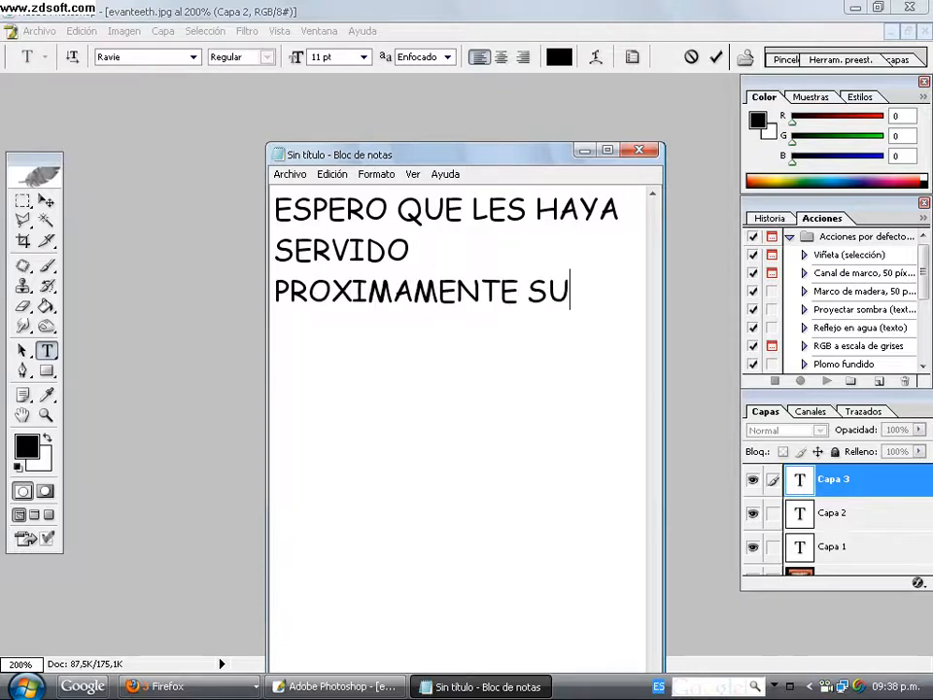
{"action": "type", "text": "BIRE OTRO "}
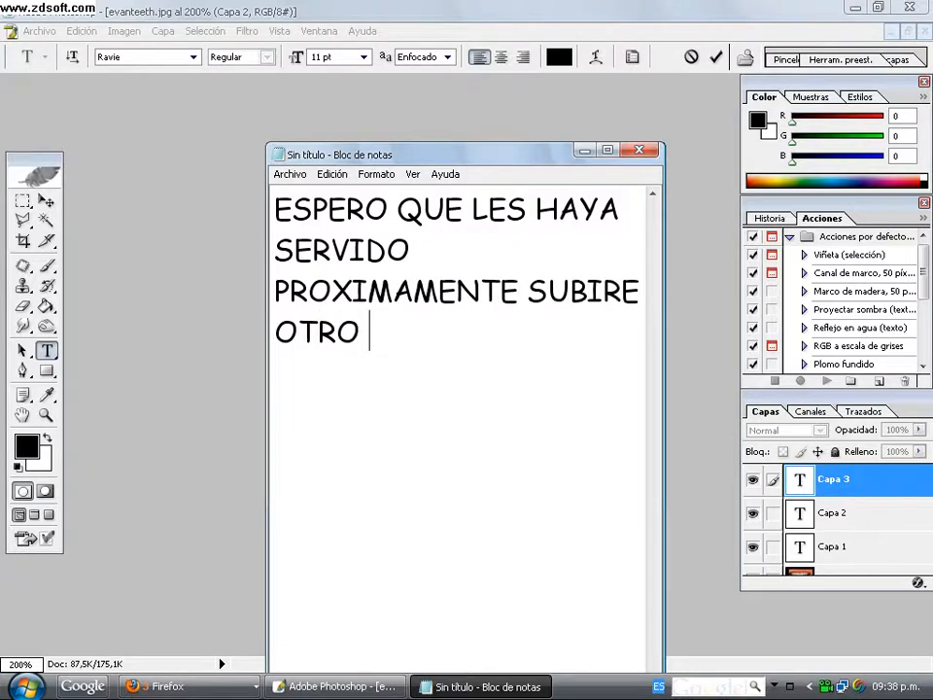
{"action": "type", "text": "M"}
{"action": "key", "text": "BackSpace"}
{"action": "key", "text": "BackSpace"}
{"action": "type", "text": "TU"}
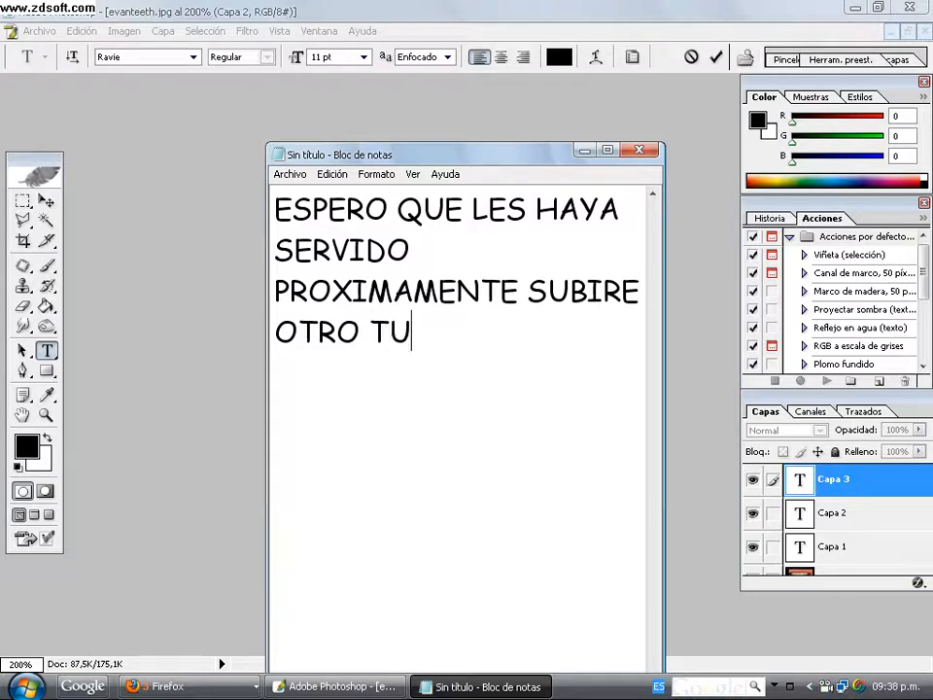
{"action": "type", "text": "TORIAL!!"}
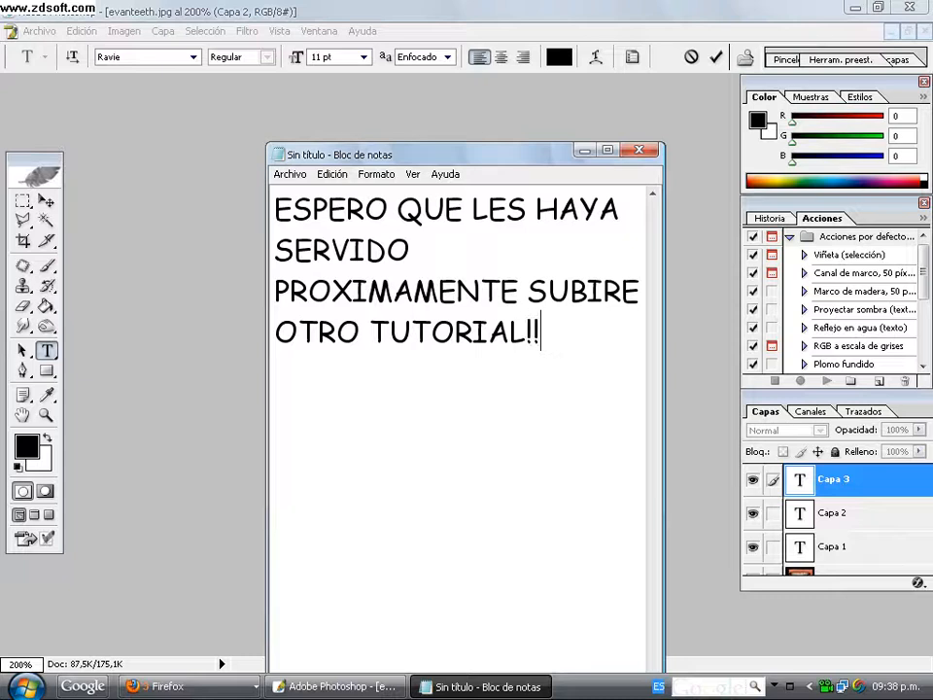
Step: Add "SUSCRIBANSE Y MIREN MIS VIDEOS!!" at the end of the note
{"action": "type", "text": "SUSC"}
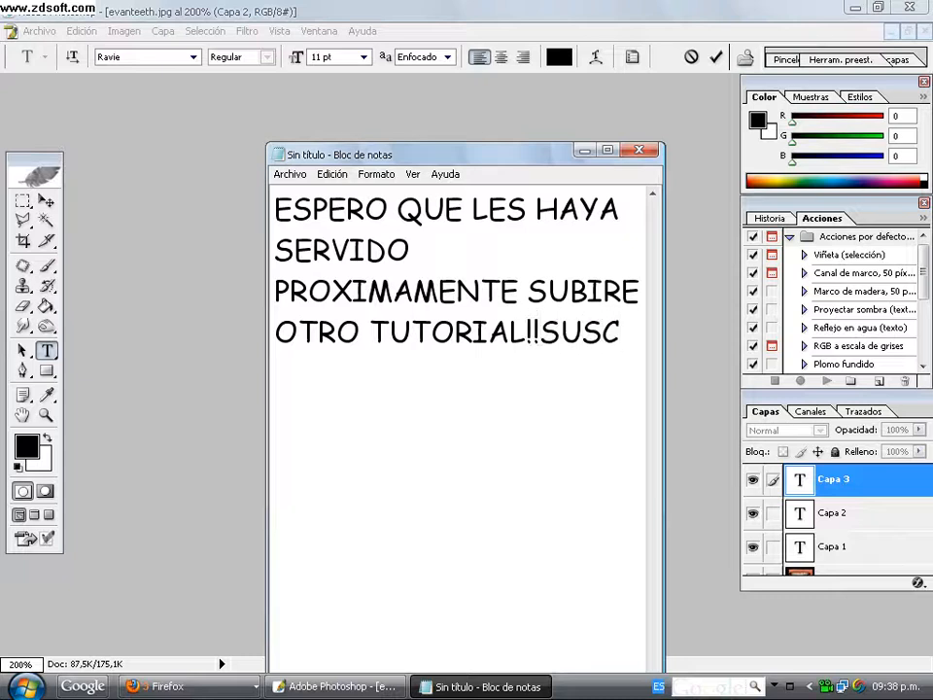
{"action": "type", "text": "RIBANSE "}
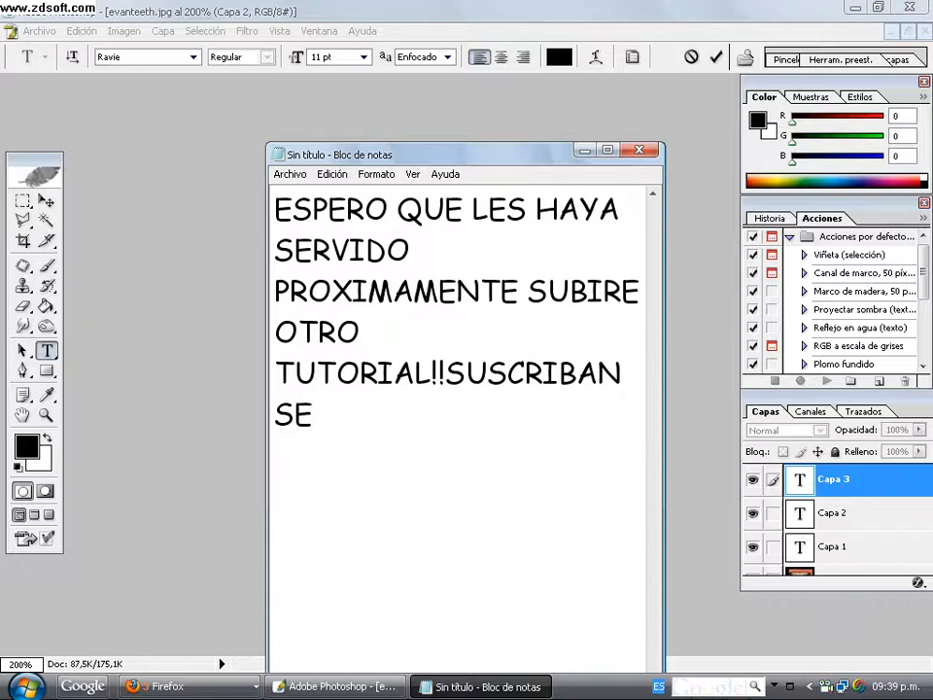
{"action": "type", "text": "Y MI"}
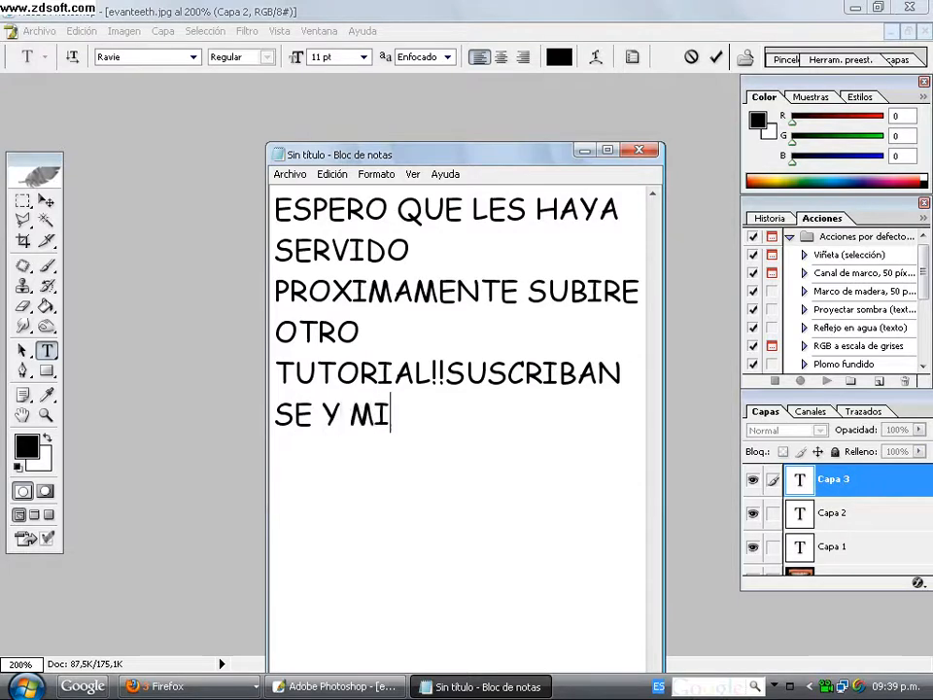
{"action": "type", "text": "REN MIS "}
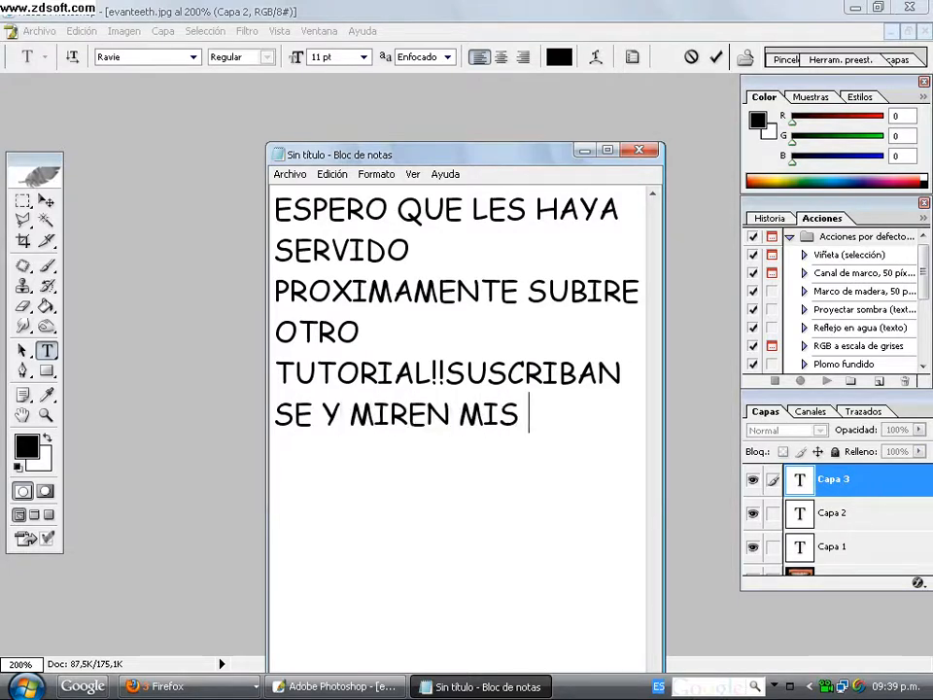
{"action": "type", "text": "VIDEOS!!"}
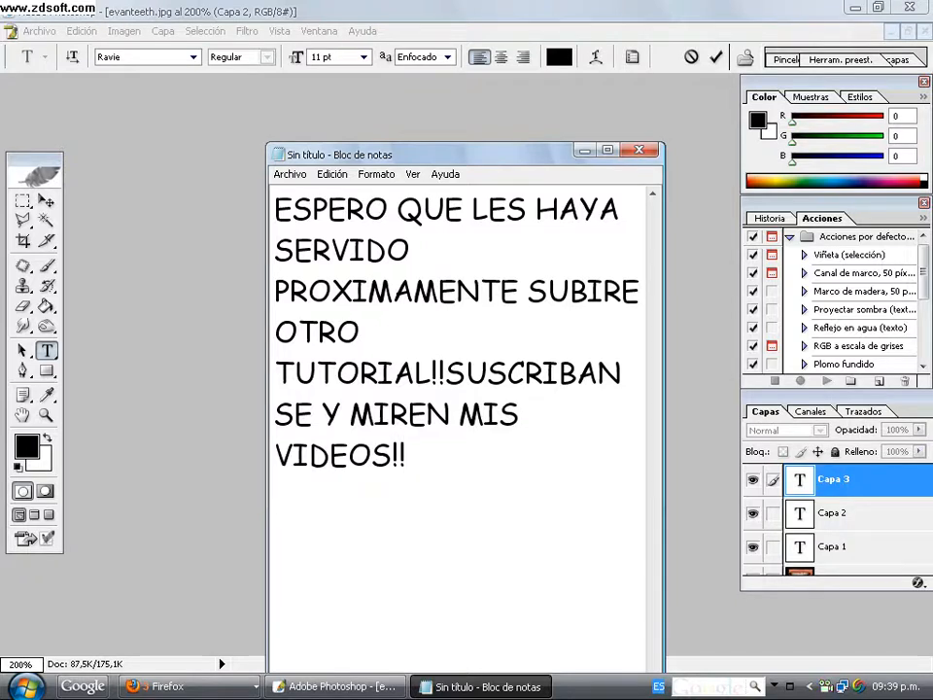
Step: Replace the whole note with "PUNTUEN Y COMENTEN!!"
{"action": "left_click_drag", "start_coordinate": [479, 475], "coordinate": [198, 220]}
{"action": "key", "text": "BackSpace"}
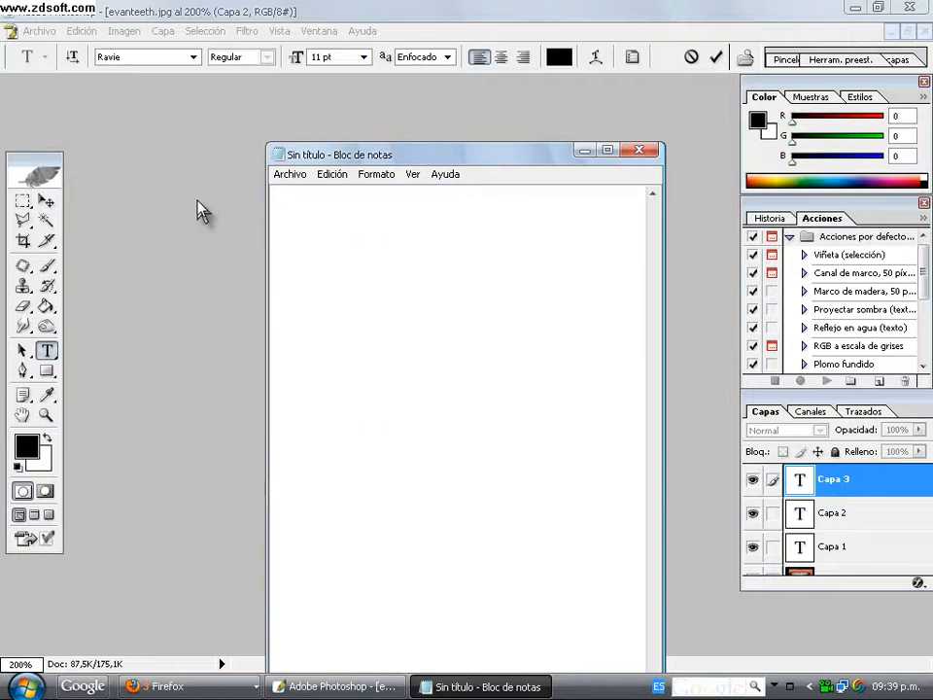
{"action": "type", "text": "PUNT"}
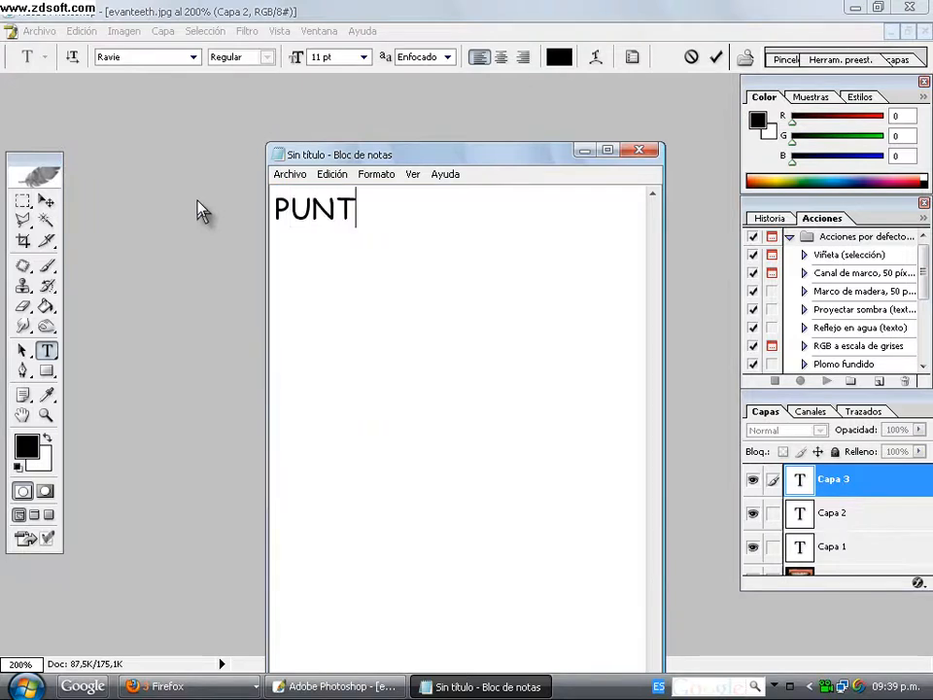
{"action": "type", "text": "UEN Y CI"}
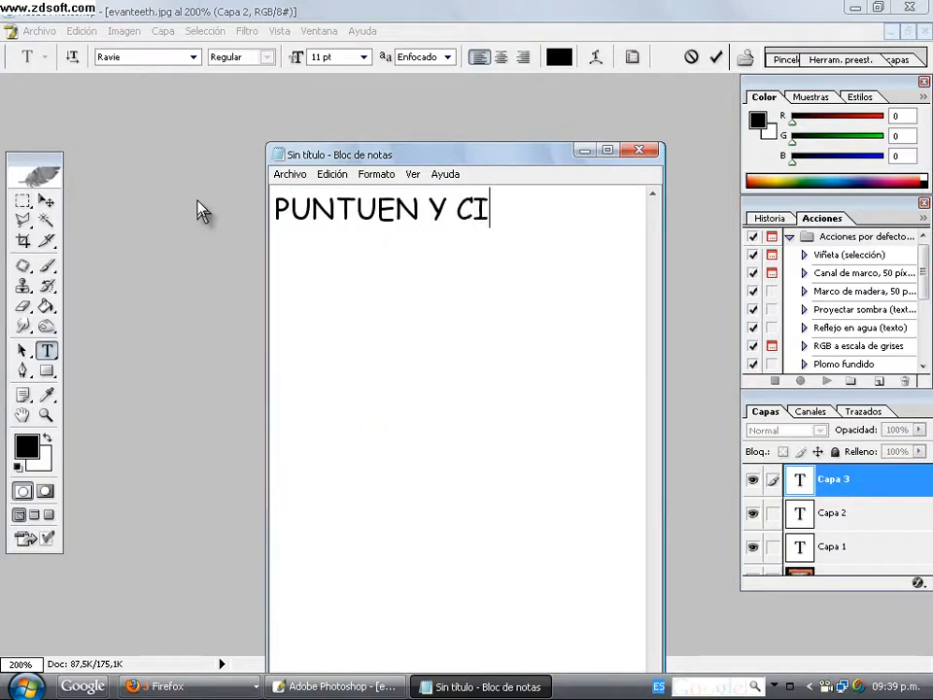
{"action": "key", "text": "BackSpace"}
{"action": "type", "text": "OMENTEN!!"}
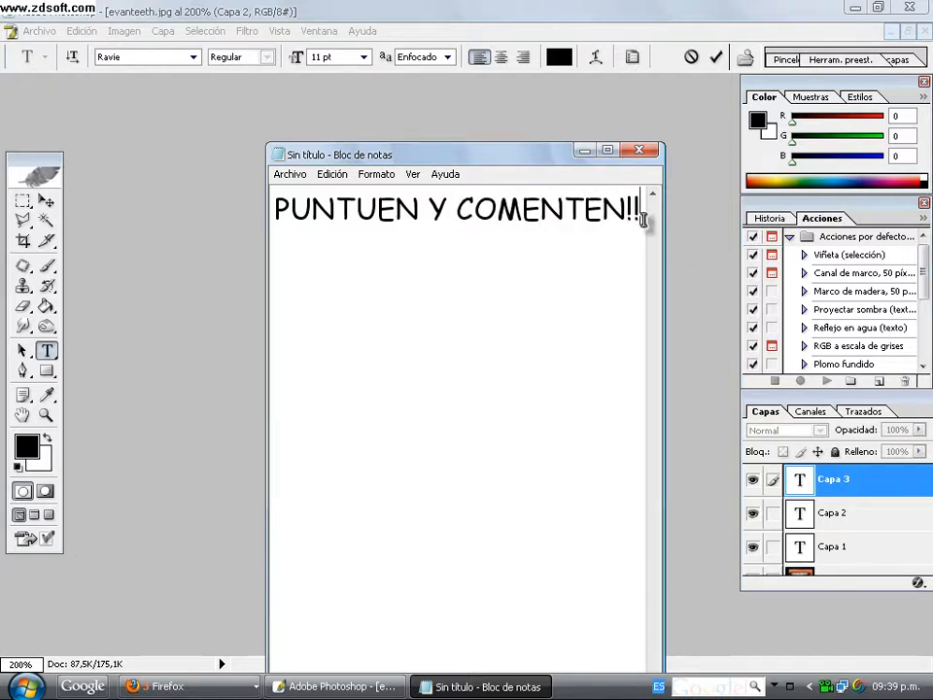
Step: Clear the whole closing note in Notepad and switch back to the evanteeth.jpg image in Photoshop
{"action": "left_click_drag", "start_coordinate": [644, 208], "coordinate": [5, 231]}
{"action": "key", "text": "ctrl+x"}
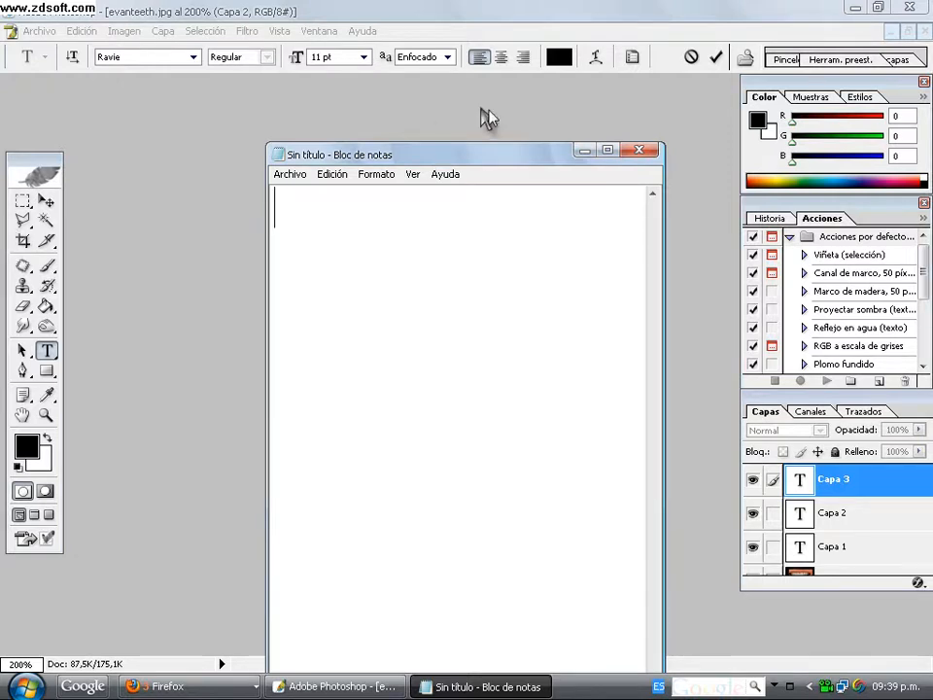
{"action": "left_click", "coordinate": [505, 129]}
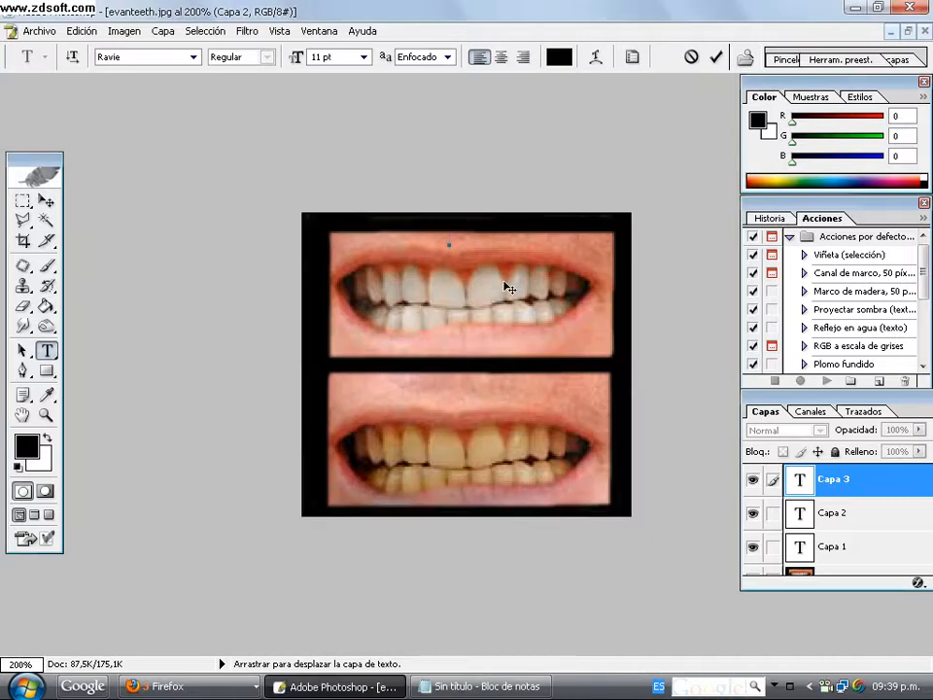
{"action": "left_click", "coordinate": [23, 266]}
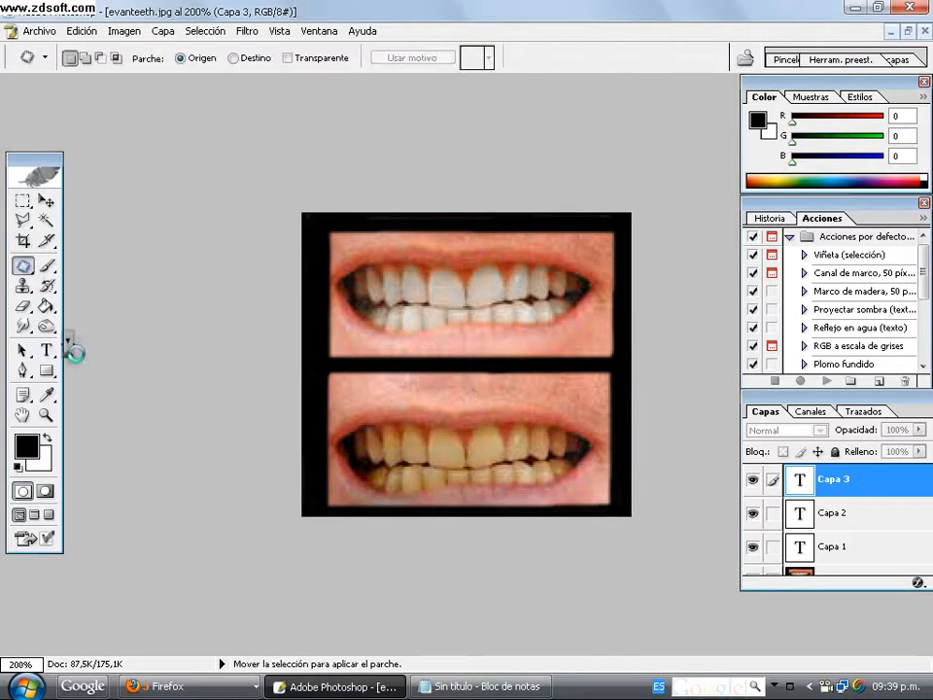
{"action": "left_click", "coordinate": [45, 350]}
{"action": "left_click", "coordinate": [389, 386]}
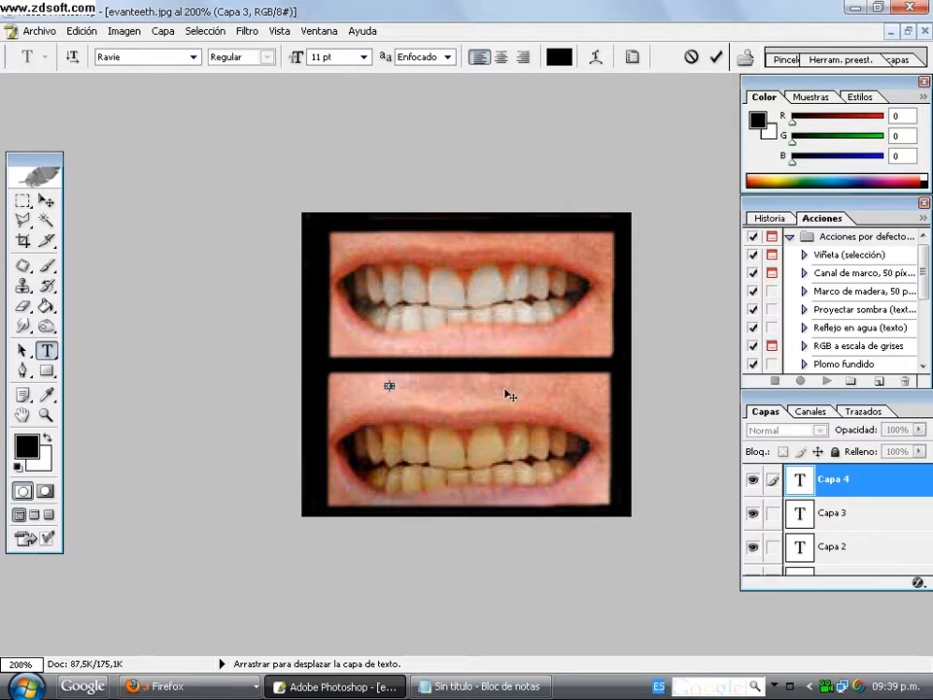
Step: Add the text "ANTES" in black 11 pt Ravie just above the yellow teeth in the lower picture
{"action": "left_click", "coordinate": [22, 271]}
{"action": "left_click", "coordinate": [53, 350]}
{"action": "left_click", "coordinate": [428, 385]}
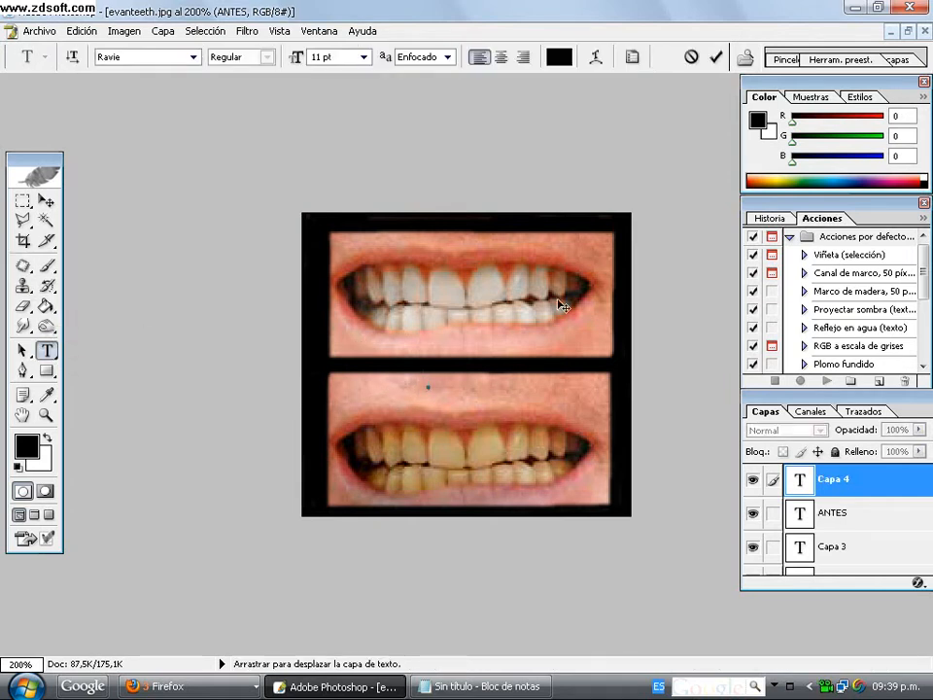
{"action": "type", "text": "ANTES"}
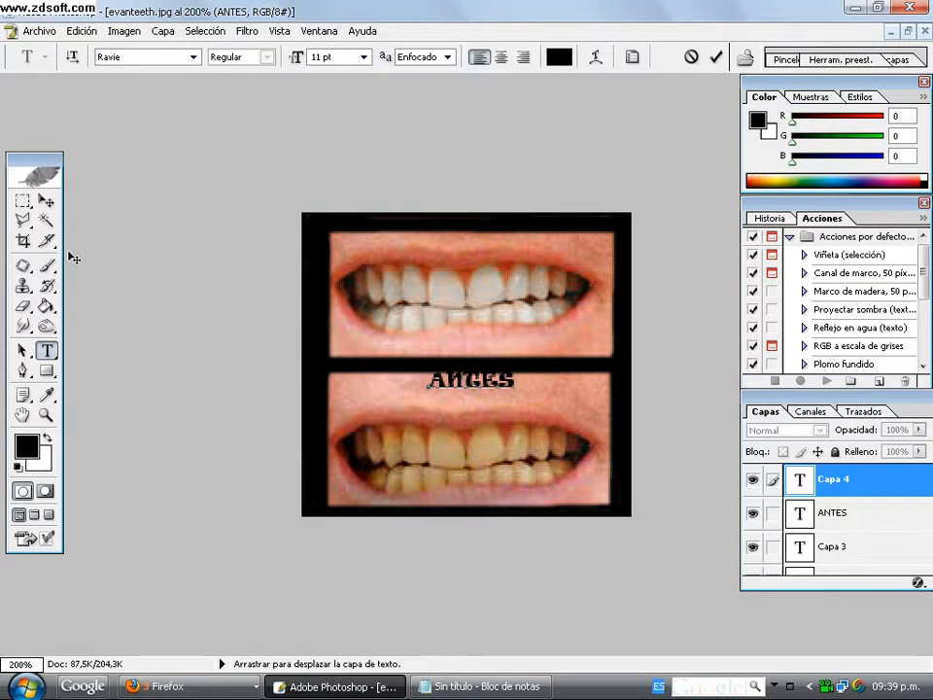
{"action": "left_click", "coordinate": [28, 265]}
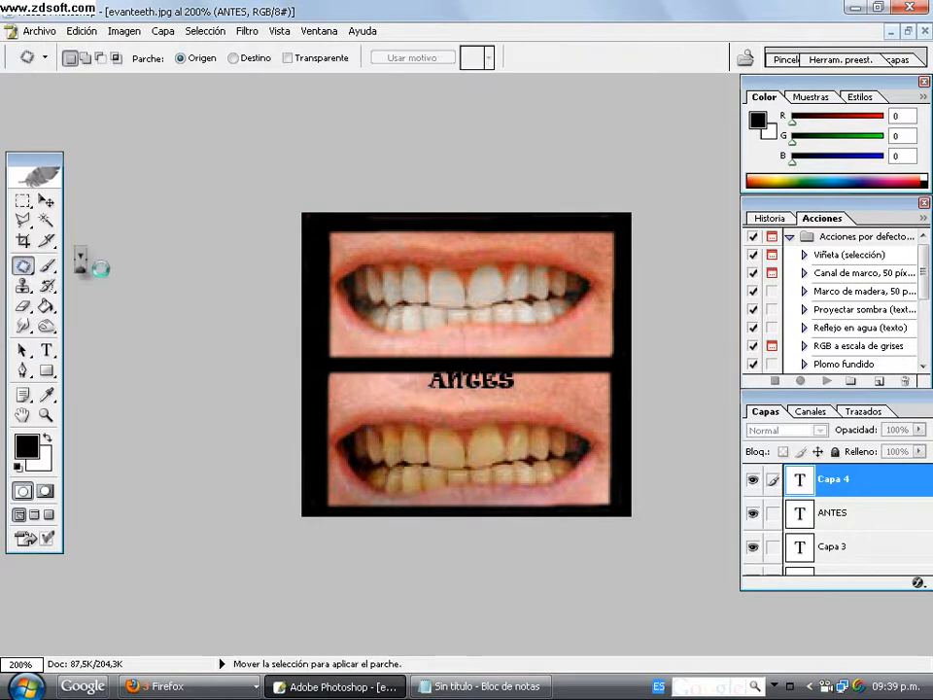
{"action": "left_click", "coordinate": [47, 352]}
{"action": "left_click", "coordinate": [462, 226]}
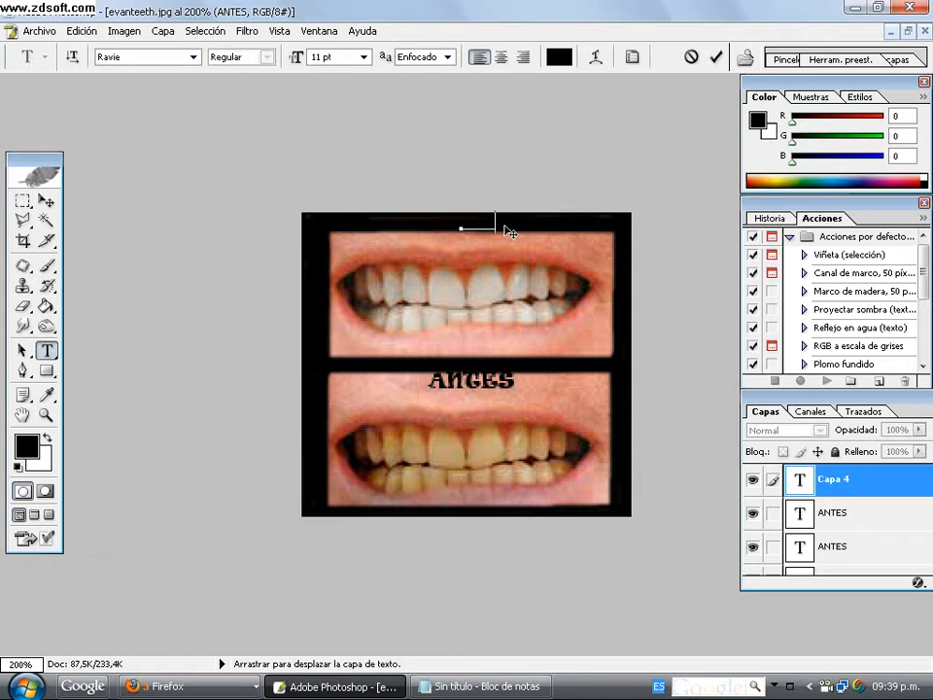
Step: Add the text "DESPUES" in black 11 pt Ravie just above the whitened teeth in the upper picture
{"action": "left_click", "coordinate": [24, 305]}
{"action": "left_click", "coordinate": [46, 350]}
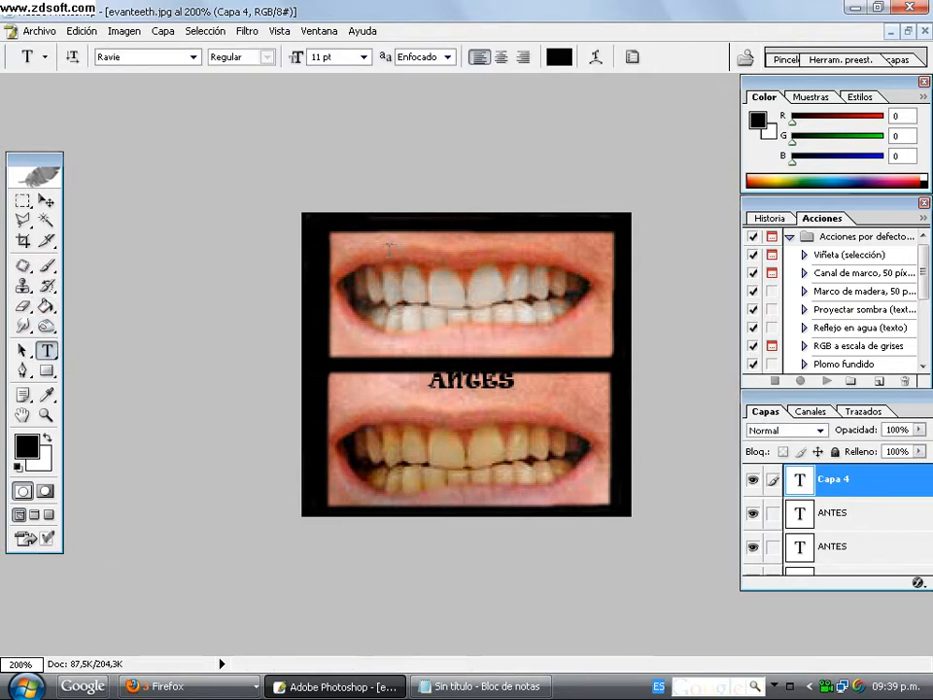
{"action": "left_click", "coordinate": [444, 249]}
{"action": "type", "text": "DESPUES"}
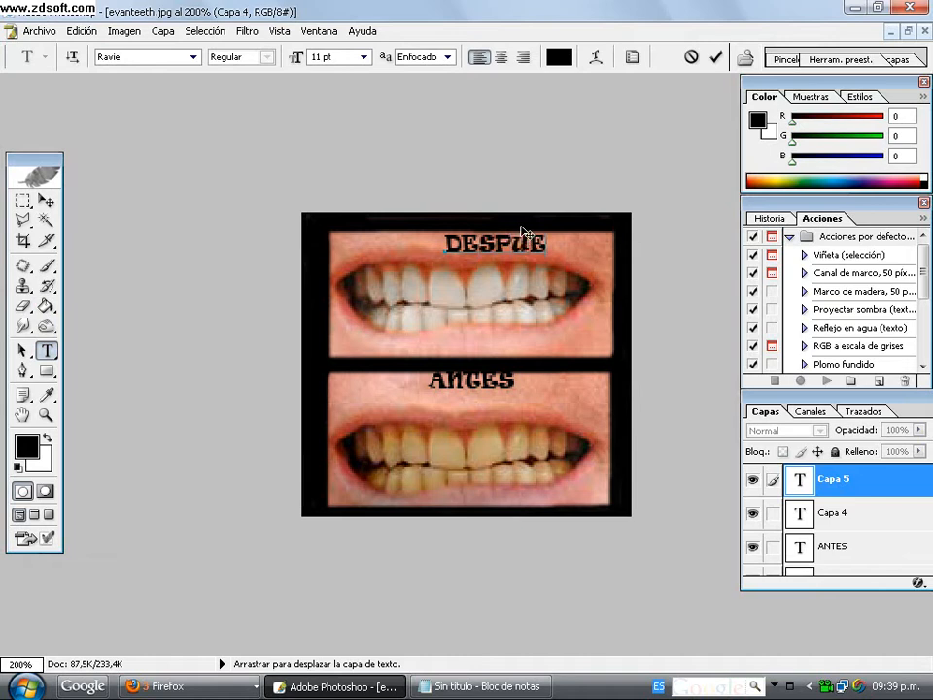